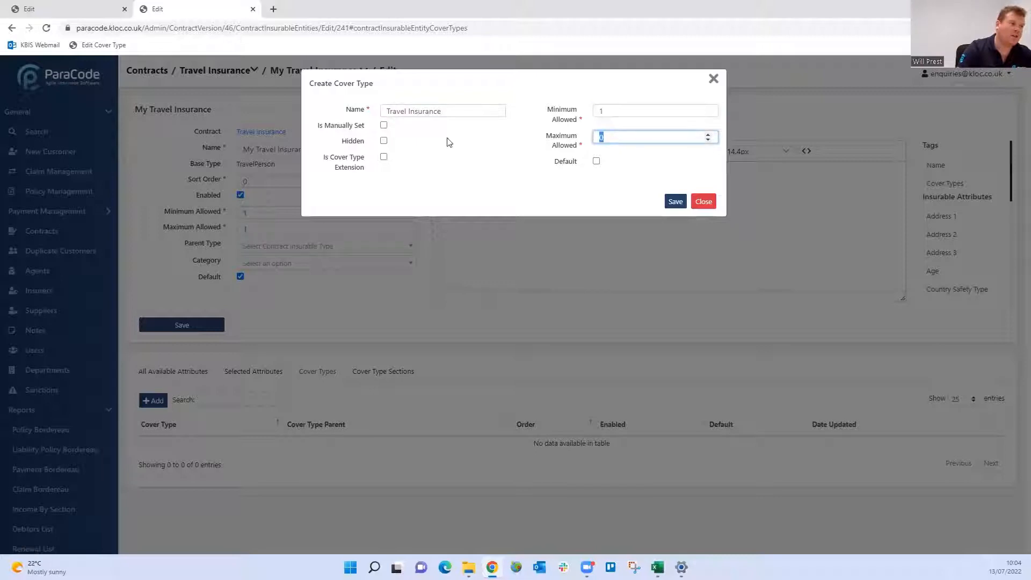
Set the Travel Insurance cover type's maximum allowed to 1, make it default and save it
{"action": "type", "text": "1"}
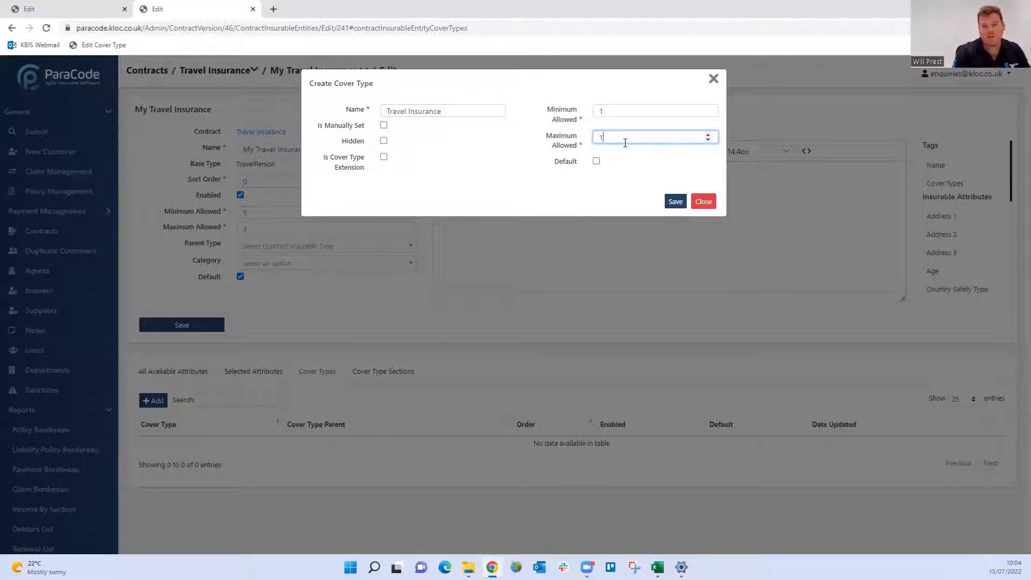
{"action": "left_click", "coordinate": [597, 162]}
{"action": "left_click", "coordinate": [674, 207]}
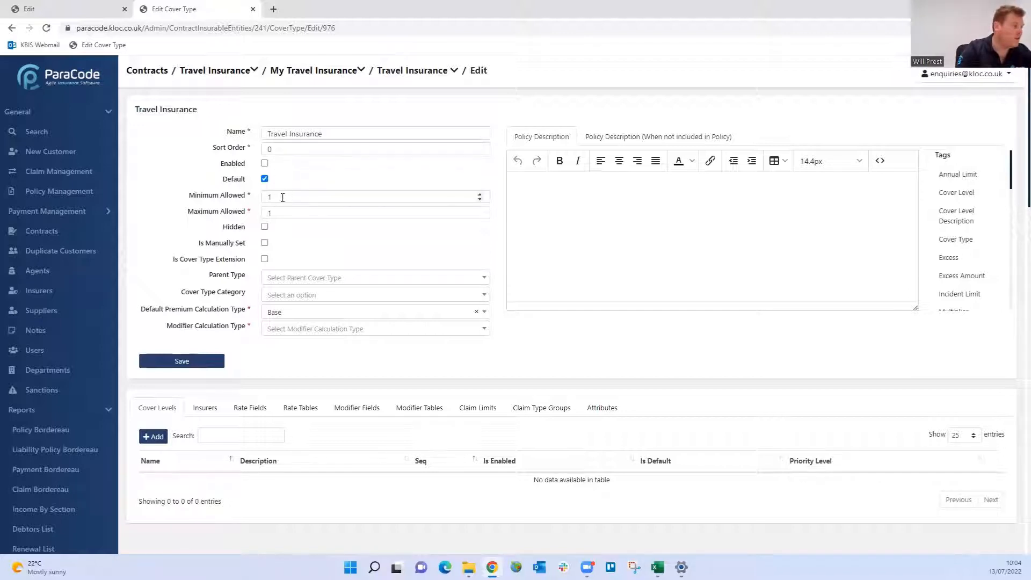
Look through the available cover type category options for one that suits travel insurance
{"action": "scroll", "coordinate": [329, 233], "scroll_direction": "down", "scroll_amount": 1}
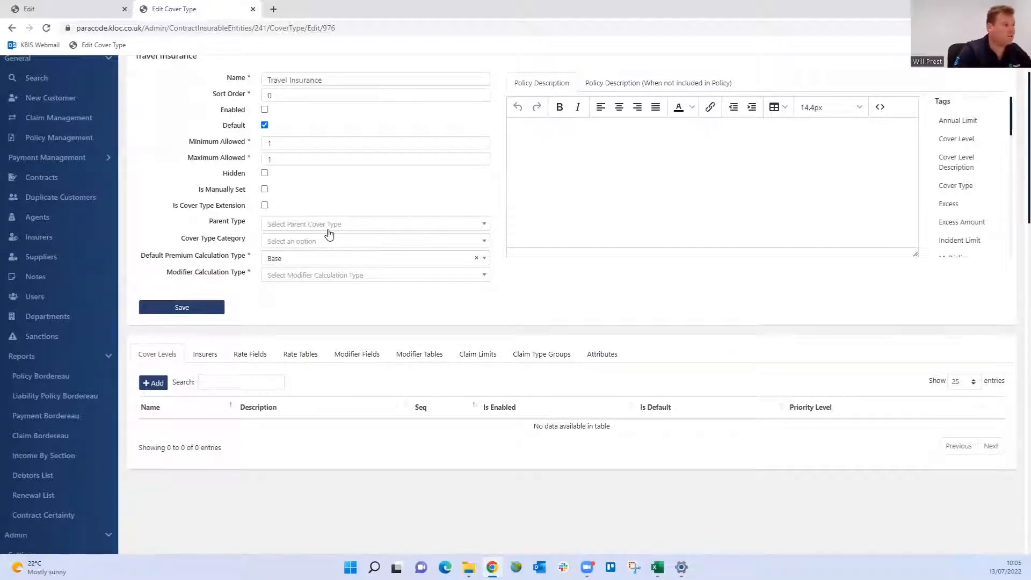
{"action": "left_click", "coordinate": [322, 245]}
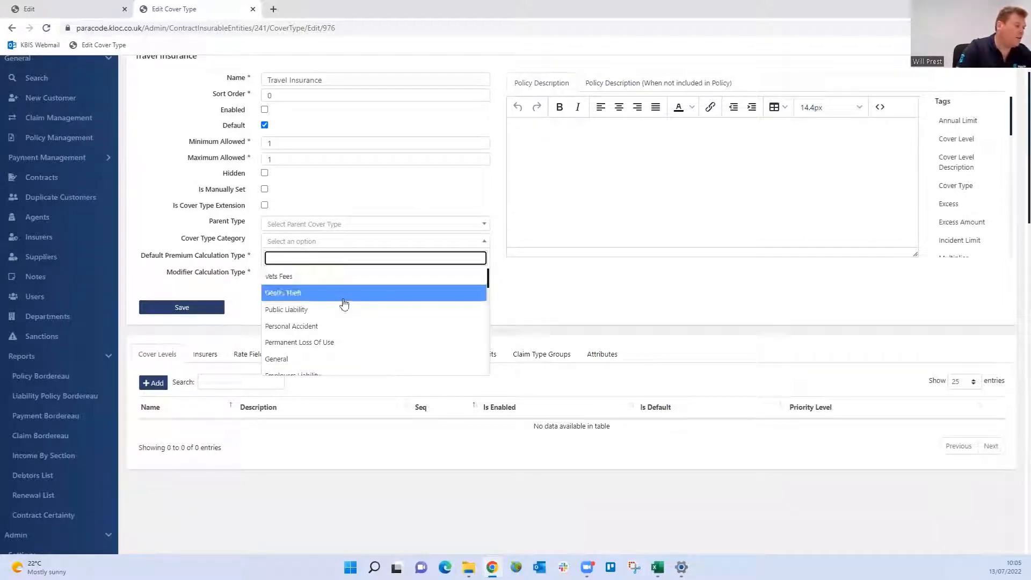
{"action": "scroll", "coordinate": [344, 305], "scroll_direction": "down", "scroll_amount": 5}
{"action": "scroll", "coordinate": [344, 304], "scroll_direction": "down", "scroll_amount": 5}
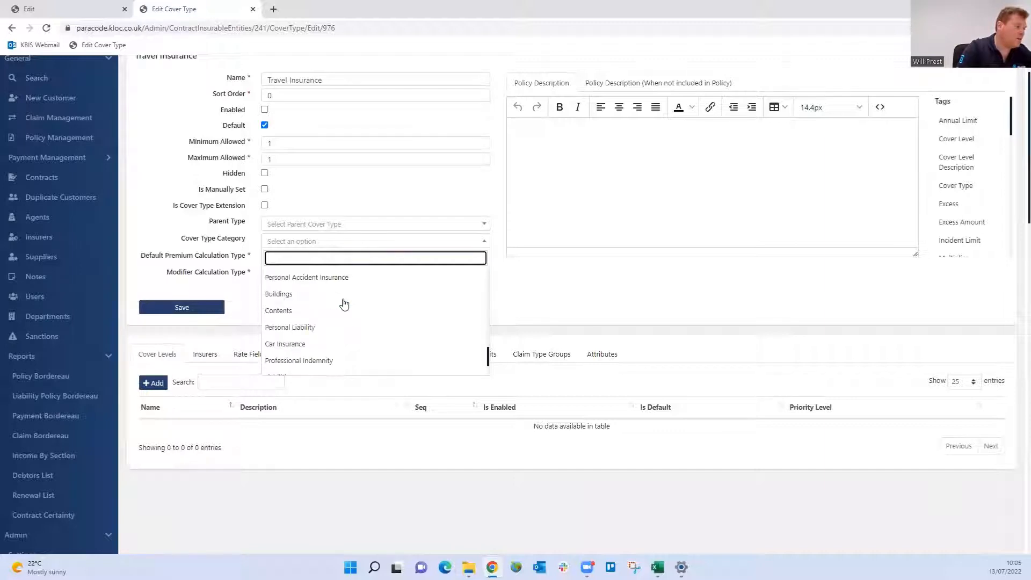
{"action": "scroll", "coordinate": [344, 305], "scroll_direction": "up", "scroll_amount": 10}
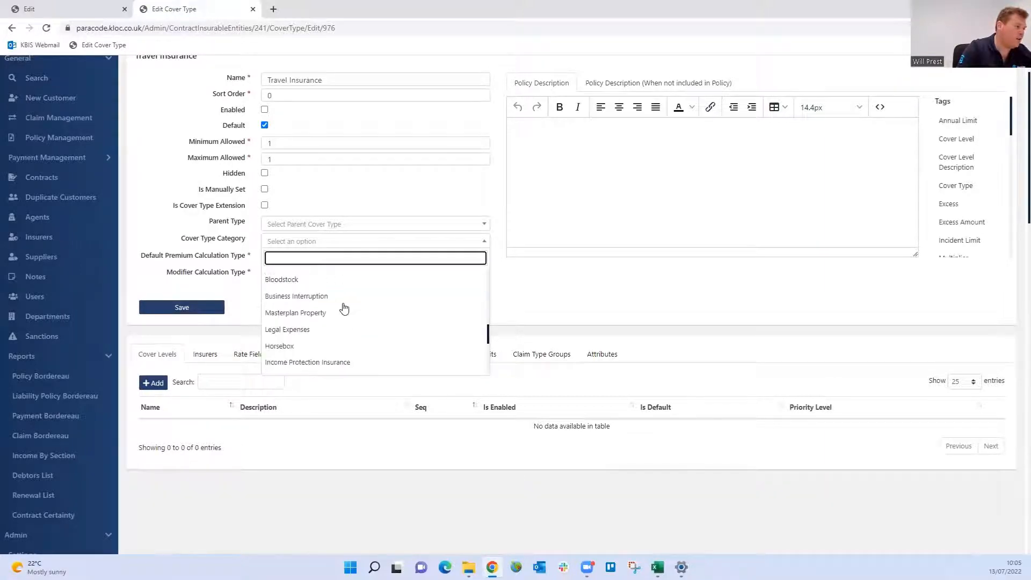
{"action": "left_click", "coordinate": [393, 204]}
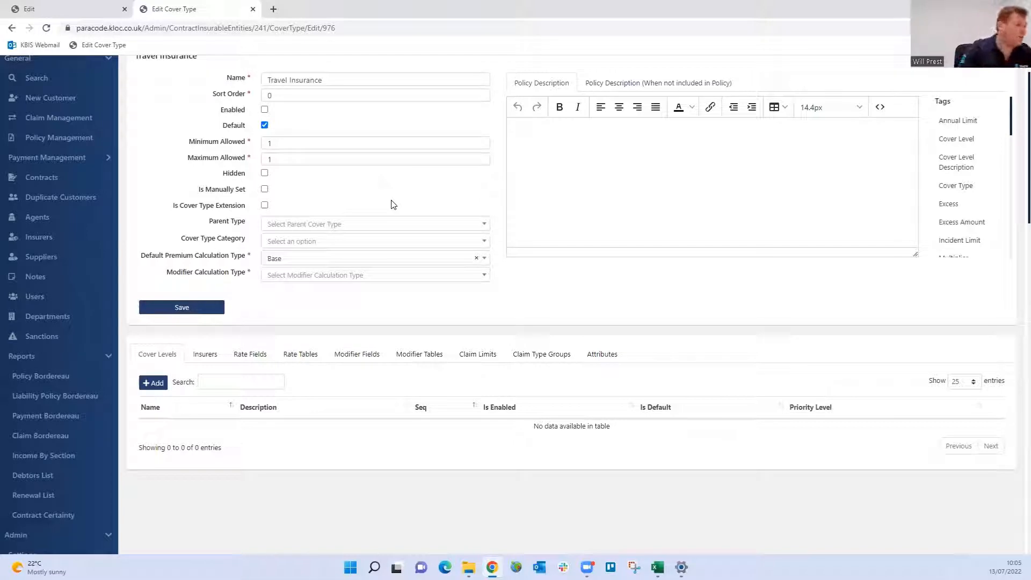
Open the Cover Type Category administration list in a separate browser tab
{"action": "scroll", "coordinate": [90, 307], "scroll_direction": "down", "scroll_amount": 9}
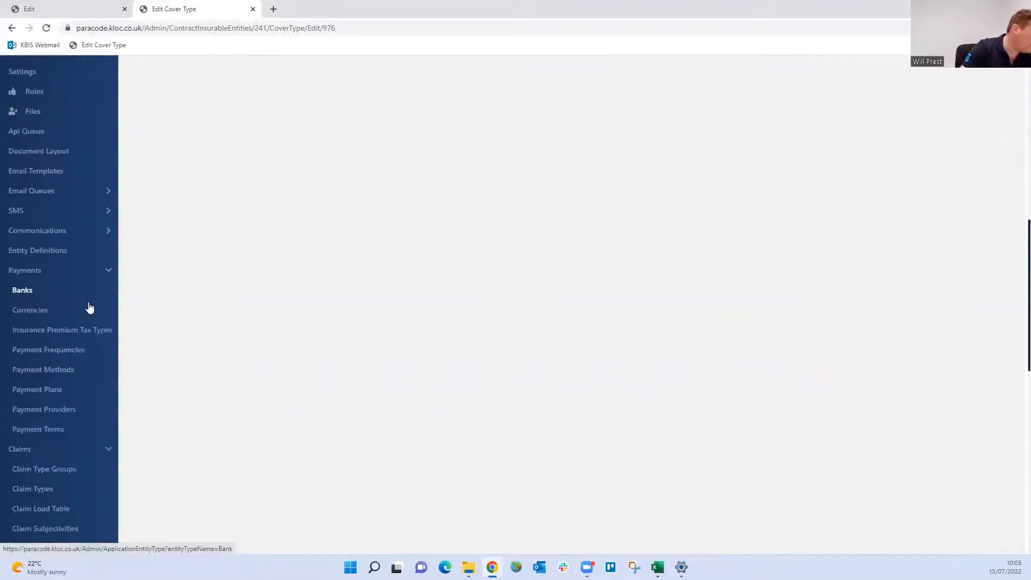
{"action": "scroll", "coordinate": [90, 307], "scroll_direction": "down", "scroll_amount": 5}
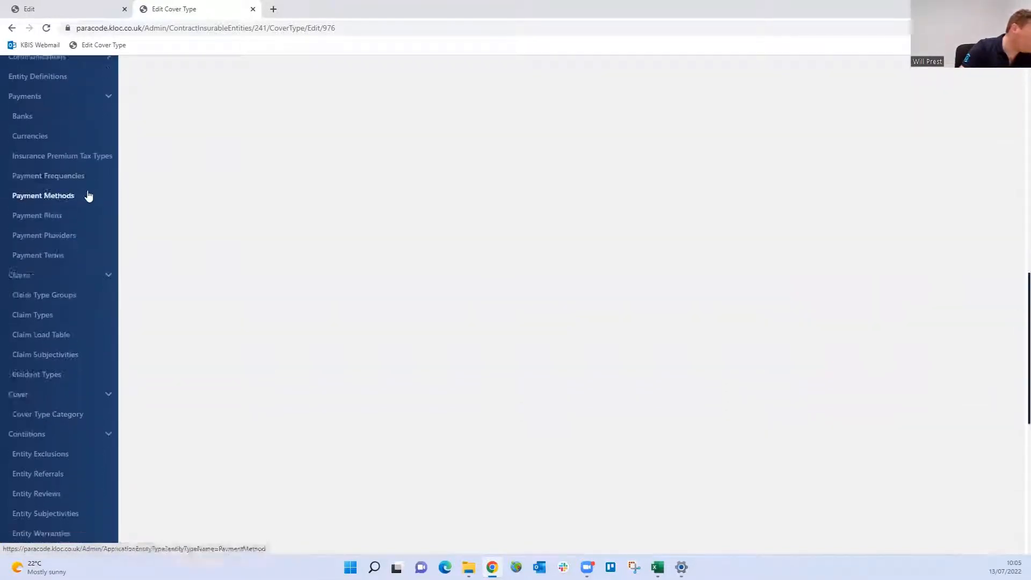
{"action": "scroll", "coordinate": [89, 196], "scroll_direction": "down", "scroll_amount": 3}
{"action": "middle_click", "coordinate": [86, 268]}
{"action": "left_click", "coordinate": [306, 9]}
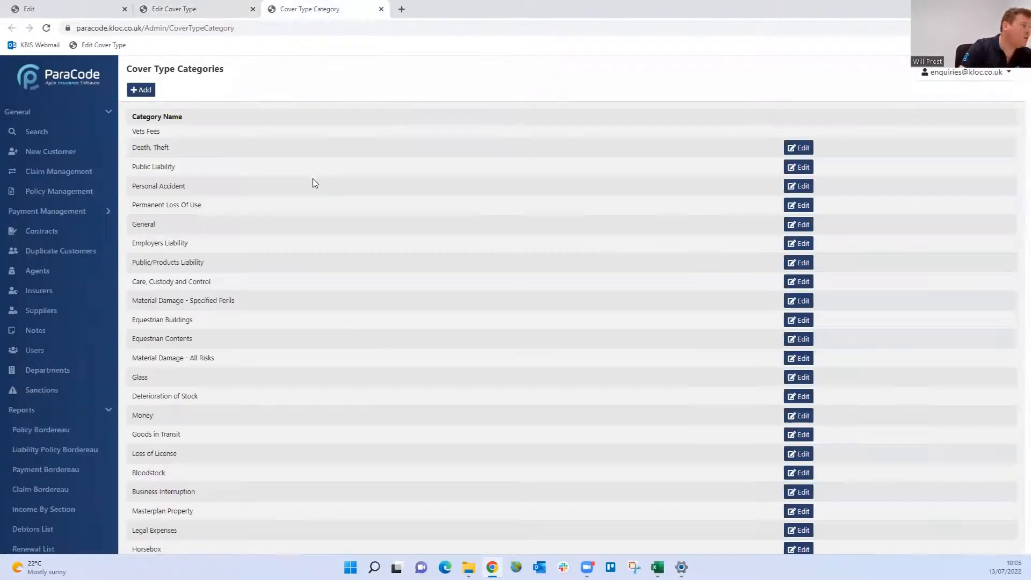
Create and save a new cover type category named Travel Insurance
{"action": "left_click", "coordinate": [139, 90]}
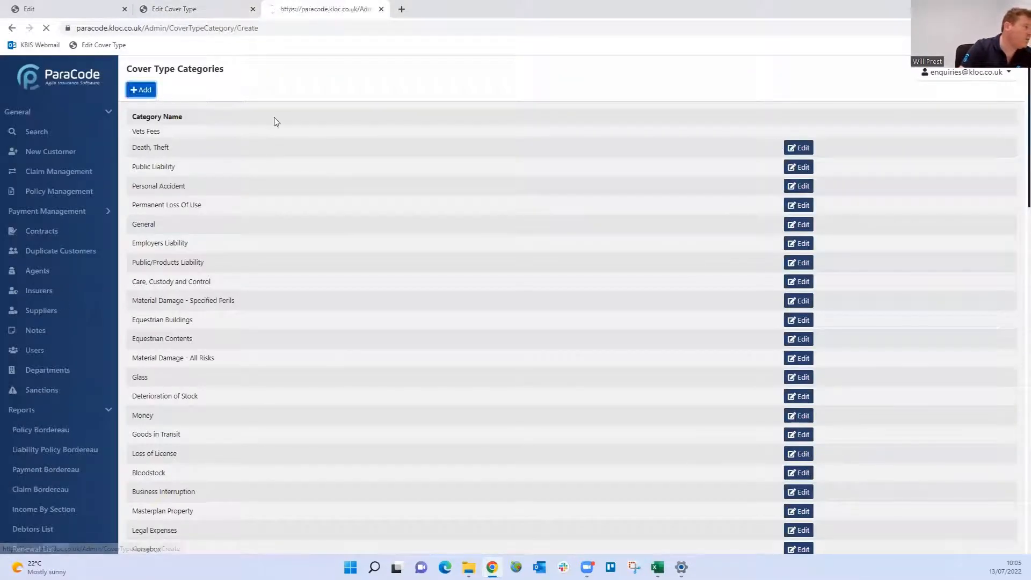
{"action": "left_click", "coordinate": [280, 102]}
{"action": "type", "text": "Travel"}
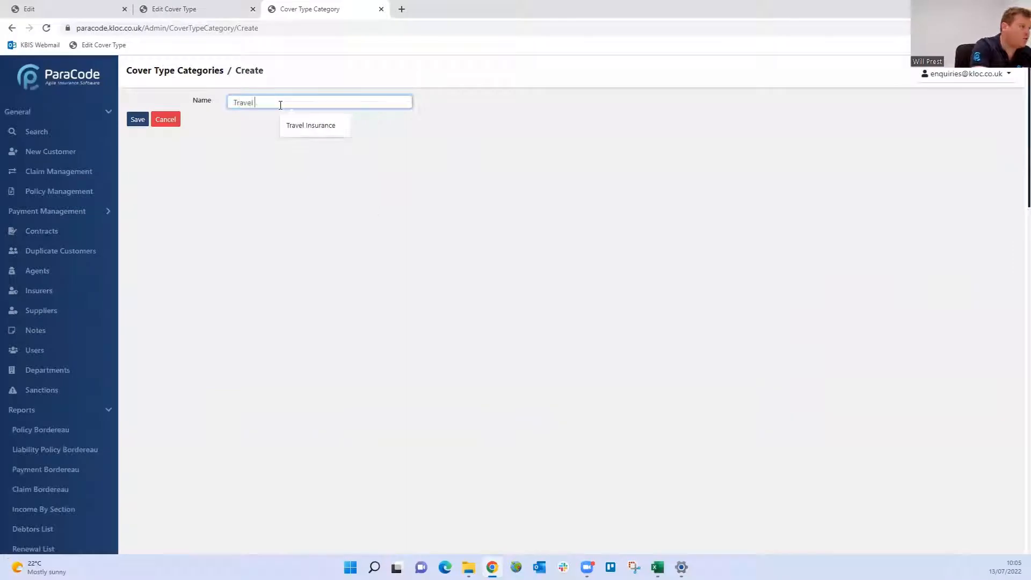
{"action": "key", "text": "Down"}
{"action": "key", "text": "Return"}
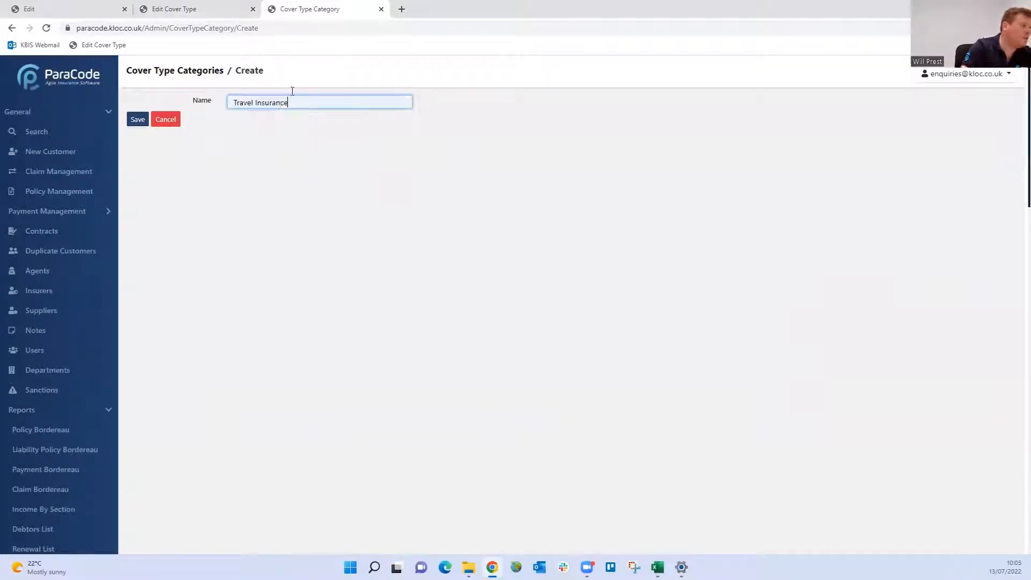
{"action": "left_click", "coordinate": [134, 119]}
Return to the cover type's edit page, reload it and set the cover type category to Travel Insurance
{"action": "left_click", "coordinate": [204, 9]}
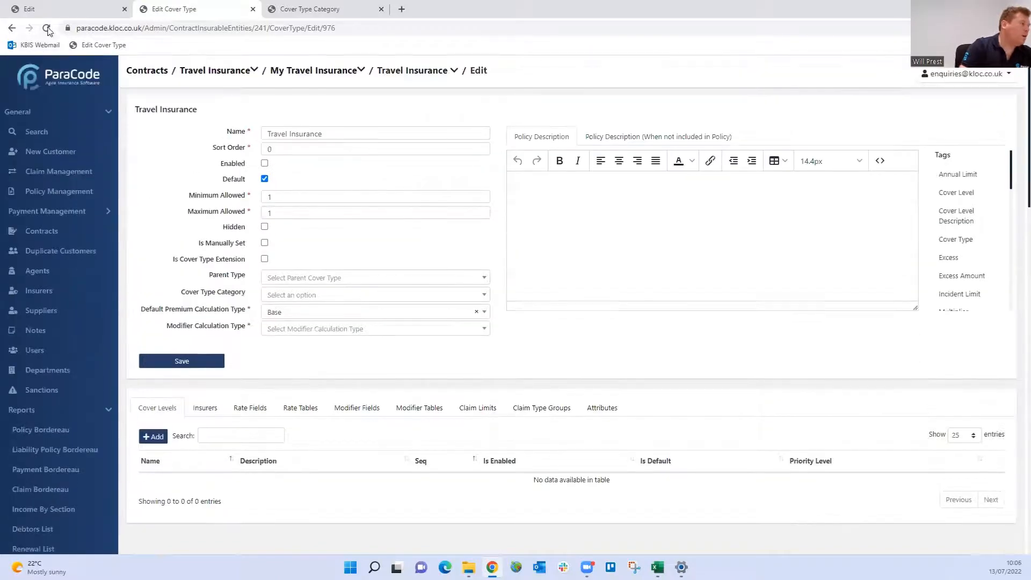
{"action": "left_click", "coordinate": [47, 29]}
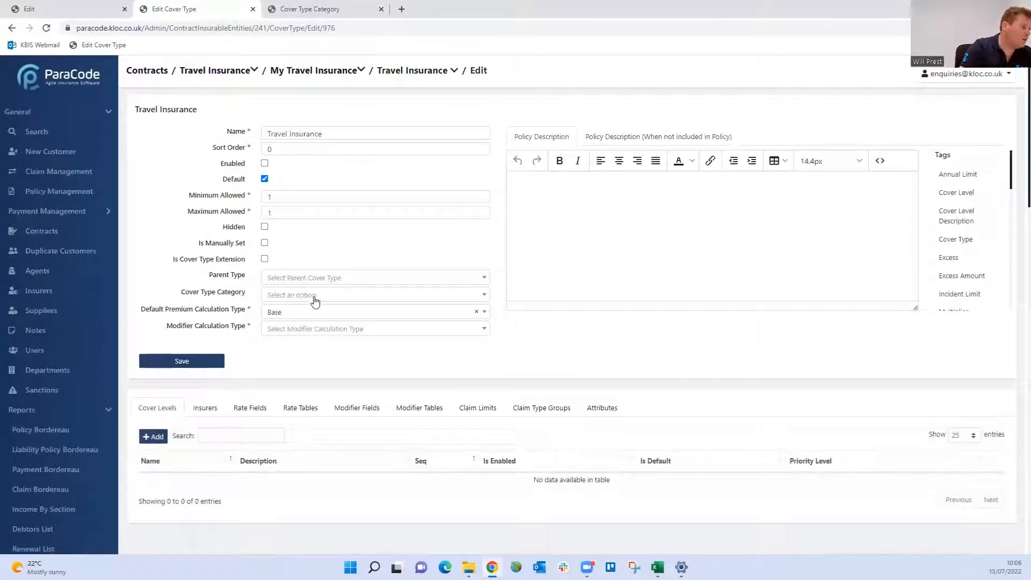
{"action": "left_click", "coordinate": [315, 296]}
{"action": "type", "text": "trave"}
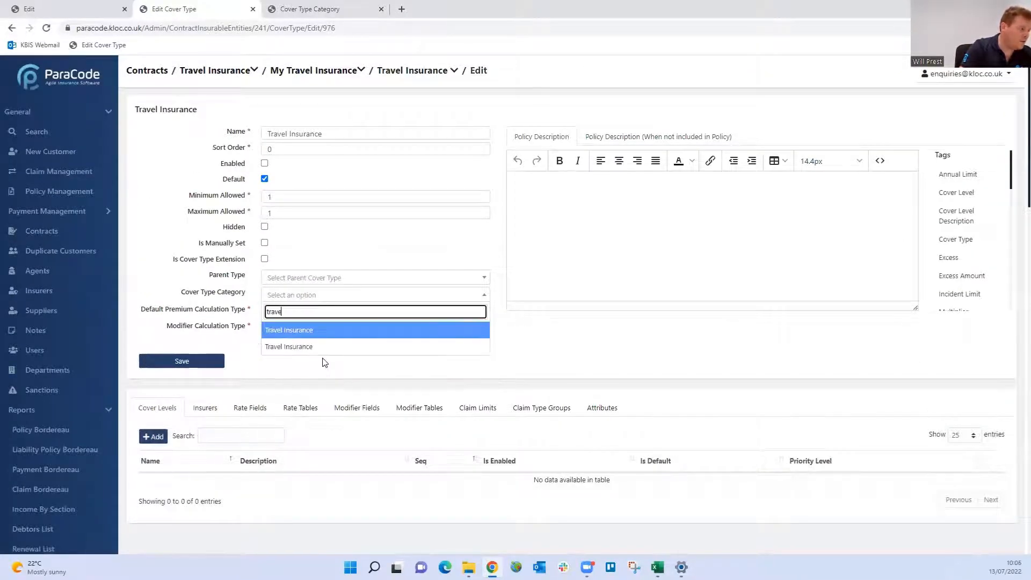
{"action": "left_click", "coordinate": [334, 332]}
Set the modifier calculation type to Simple and save the cover type
{"action": "left_click", "coordinate": [333, 332]}
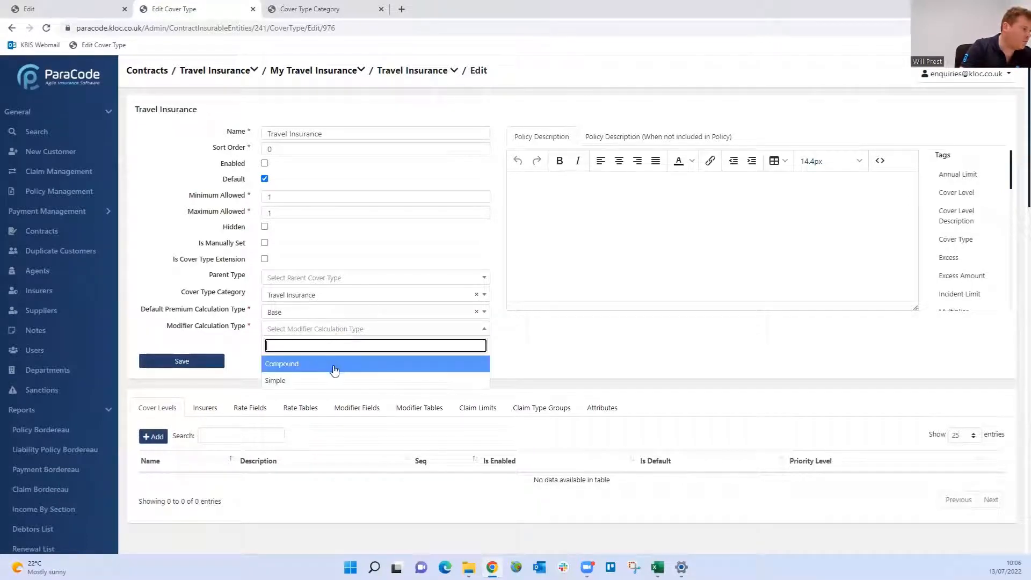
{"action": "left_click", "coordinate": [275, 379]}
{"action": "left_click", "coordinate": [202, 362]}
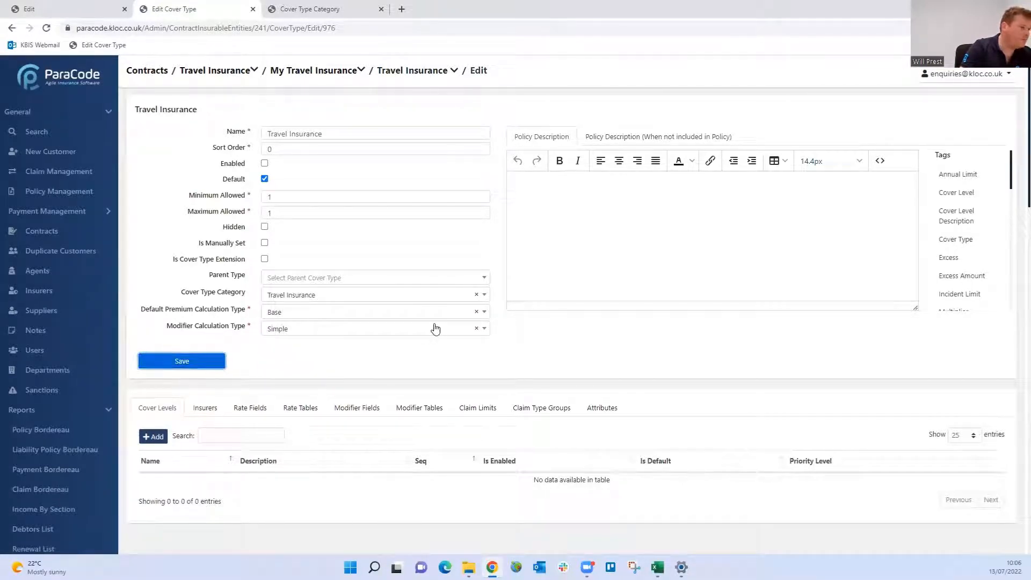
Start a new cover level for the cover type, name it Gold and copy that name
{"action": "scroll", "coordinate": [253, 387], "scroll_direction": "down", "scroll_amount": 3}
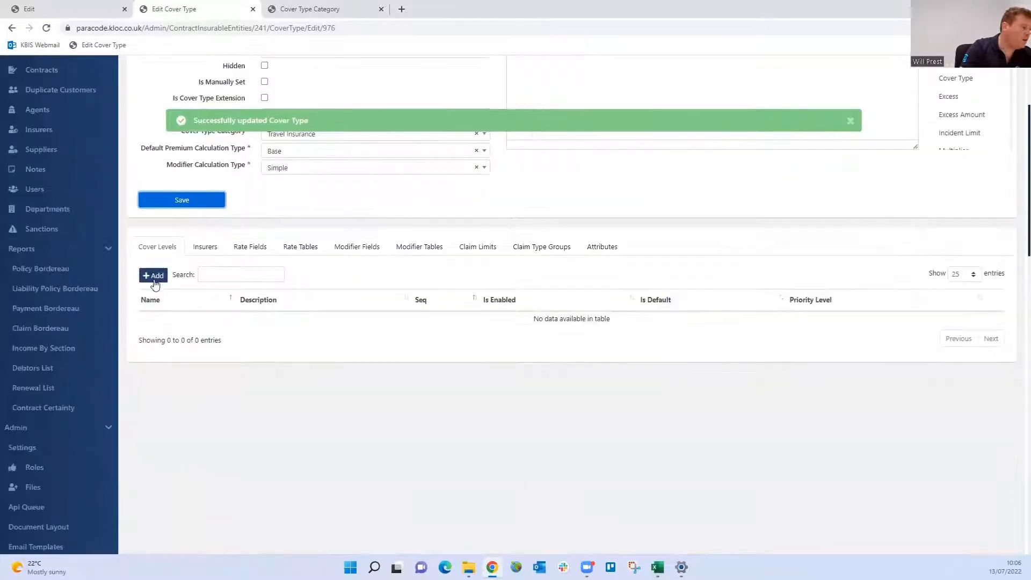
{"action": "left_click", "coordinate": [156, 275]}
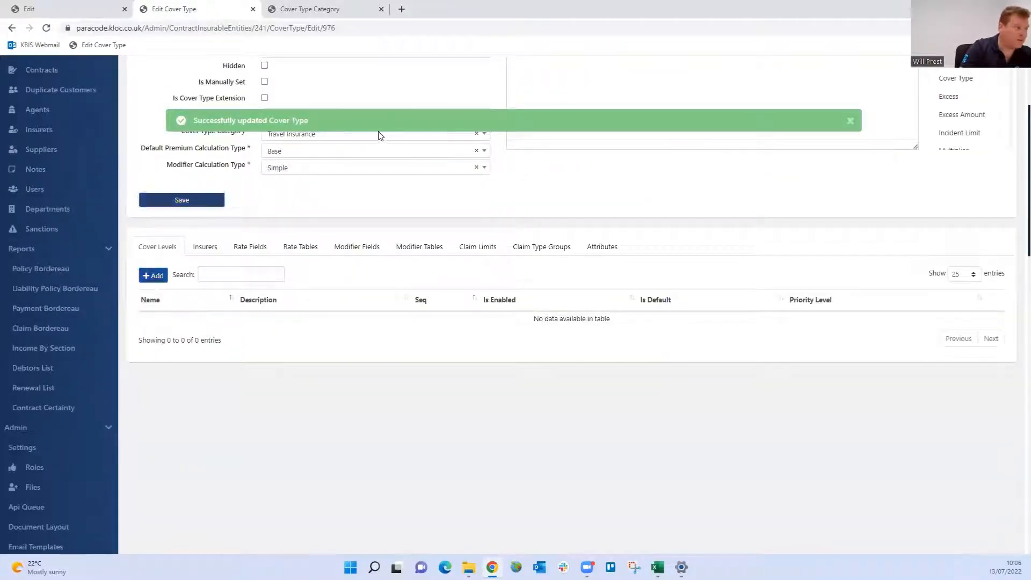
{"action": "left_click", "coordinate": [490, 110]}
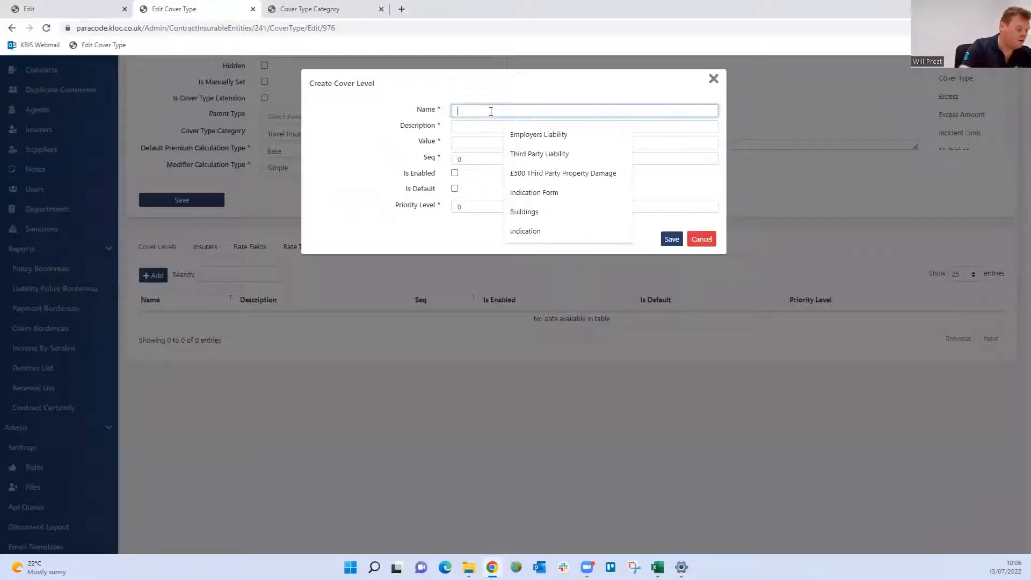
{"action": "type", "text": "Gold, Silver & Plate"}
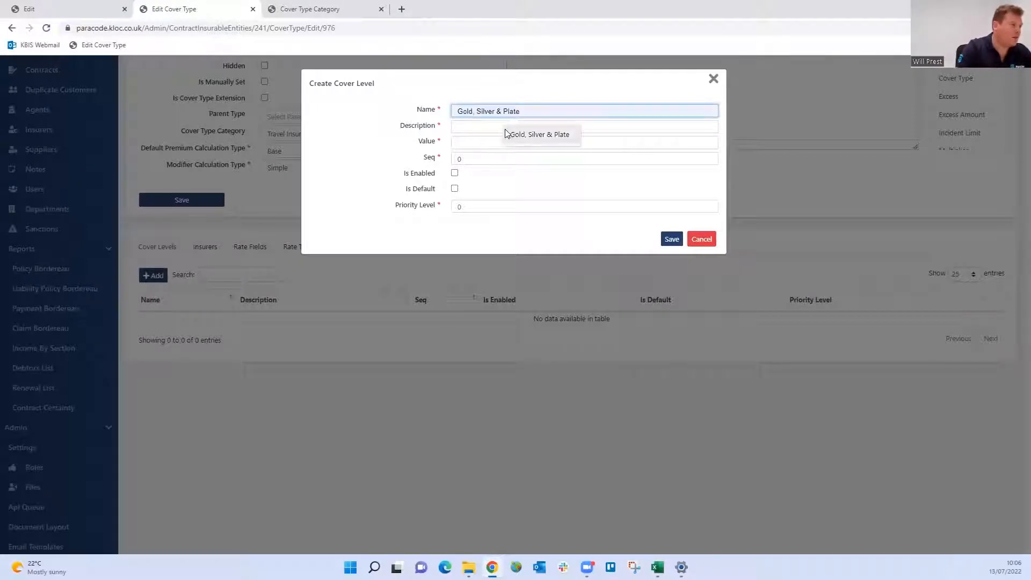
{"action": "left_click", "coordinate": [510, 134]}
{"action": "left_click_drag", "start_coordinate": [515, 112], "coordinate": [453, 113]}
{"action": "type", "text": "d"}
{"action": "key", "text": "ctrl+c"}
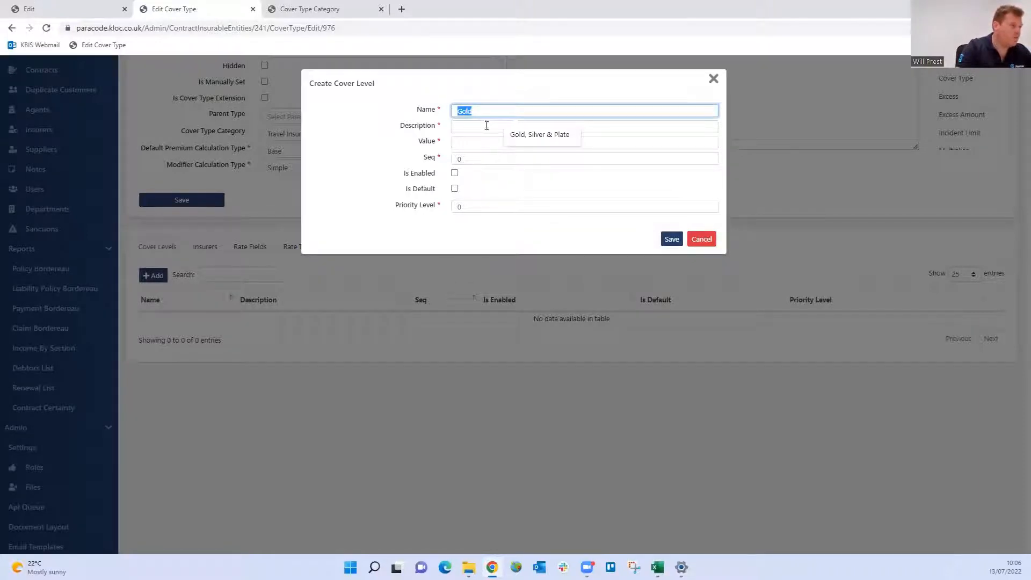
Fill in Gold as the cover level's description and value, enable it and save
{"action": "left_click", "coordinate": [483, 127]}
{"action": "key", "text": "ctrl+v"}
{"action": "left_click", "coordinate": [481, 142]}
{"action": "key", "text": "ctrl+v"}
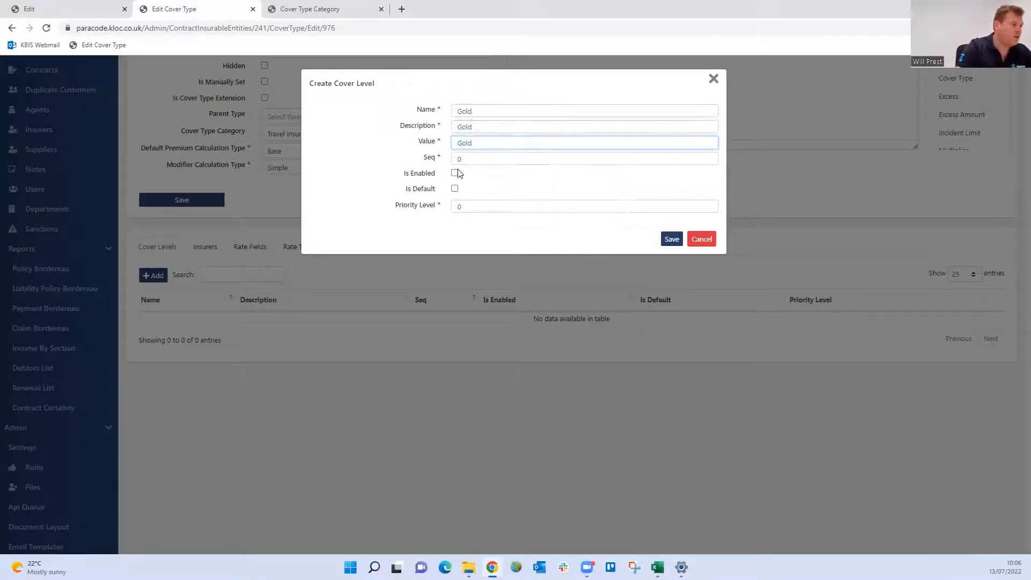
{"action": "left_click", "coordinate": [454, 173]}
{"action": "left_click", "coordinate": [665, 241]}
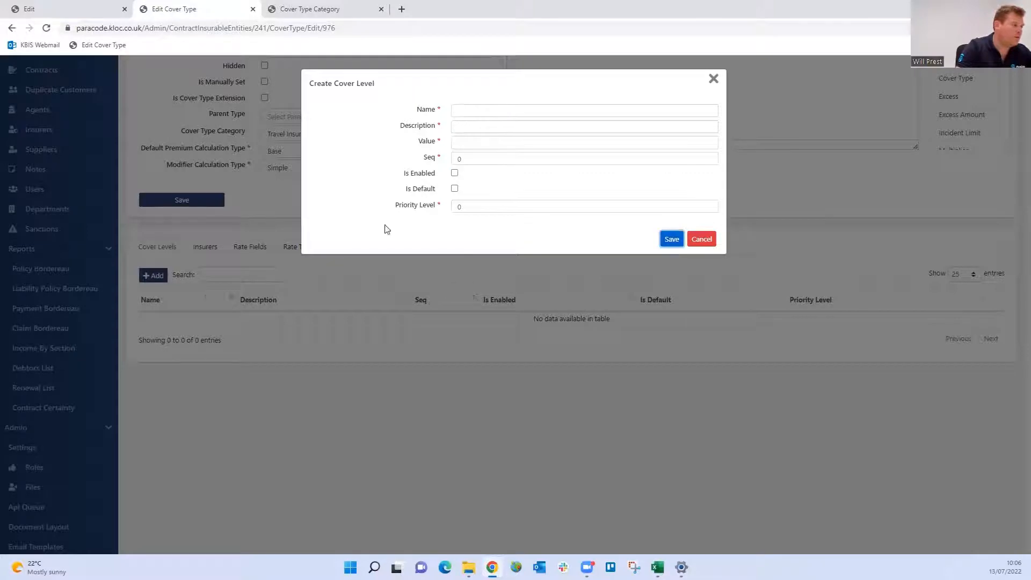
Name the next cover level Silver and copy the name
{"action": "left_click", "coordinate": [487, 114]}
{"action": "type", "text": "Sil"}
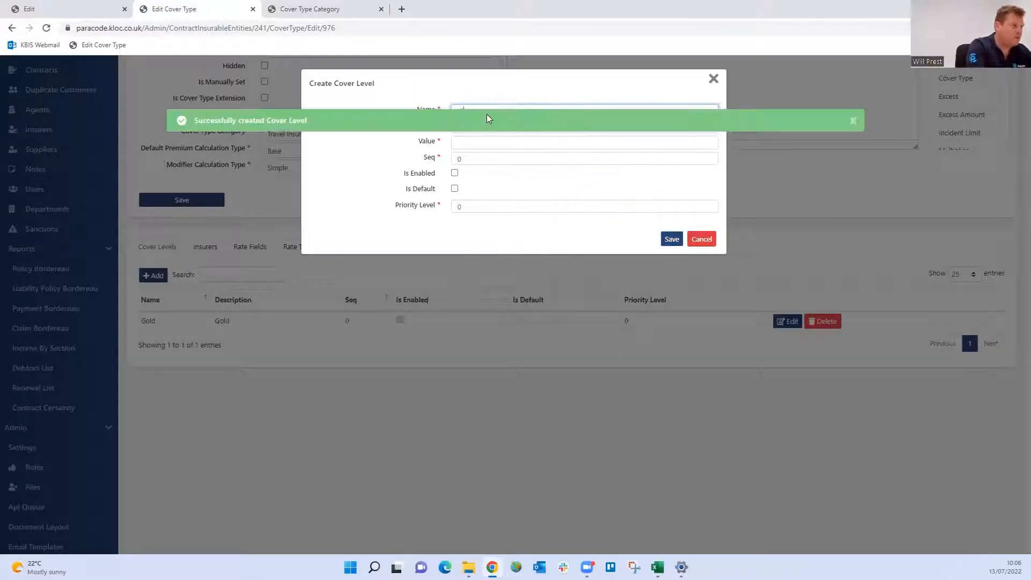
{"action": "type", "text": "ver"}
{"action": "left_click", "coordinate": [853, 120]}
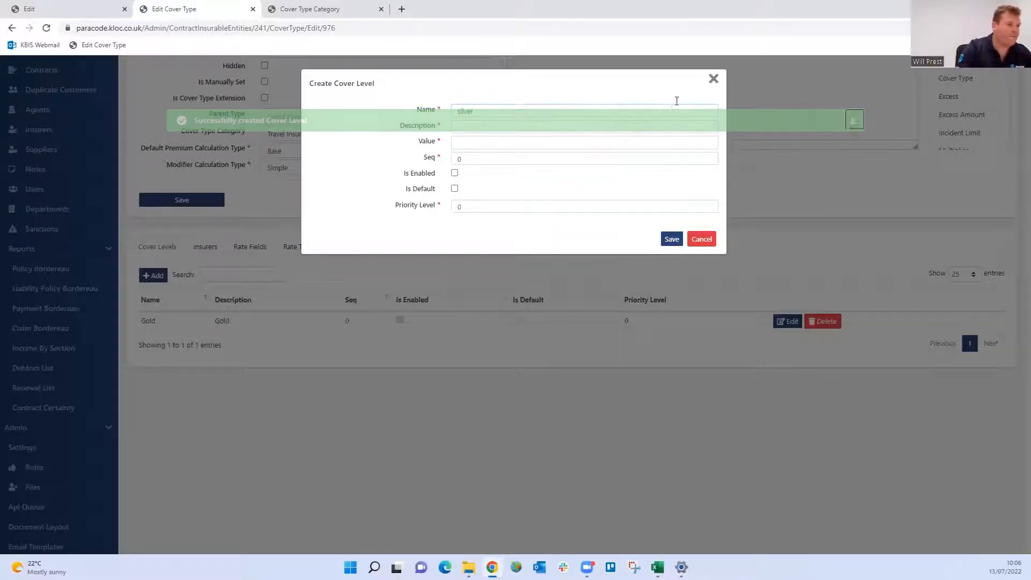
{"action": "left_click_drag", "start_coordinate": [488, 117], "coordinate": [339, 122]}
{"action": "type", "text": "Silver"}
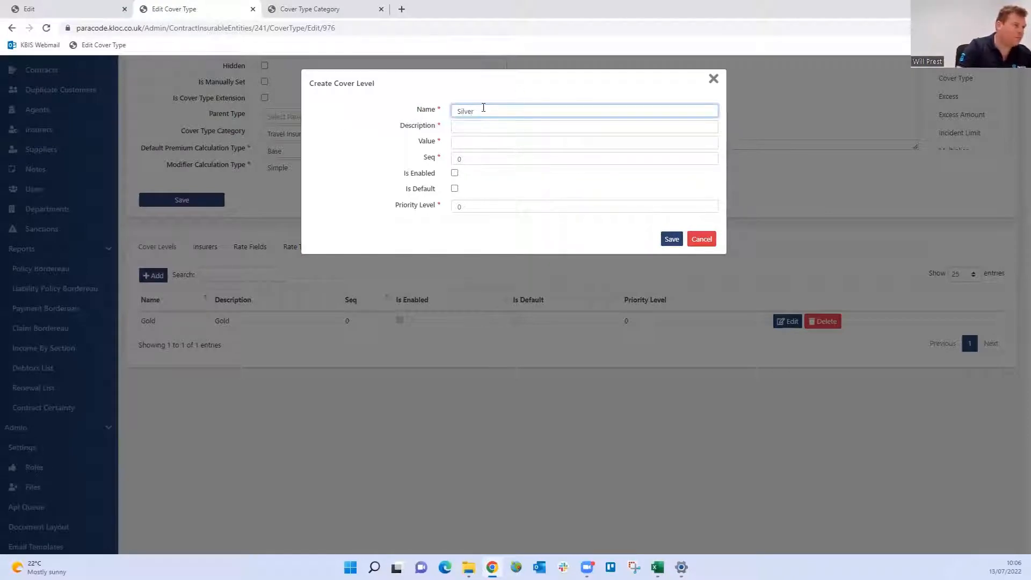
{"action": "key", "text": "ctrl+a"}
{"action": "key", "text": "ctrl+c"}
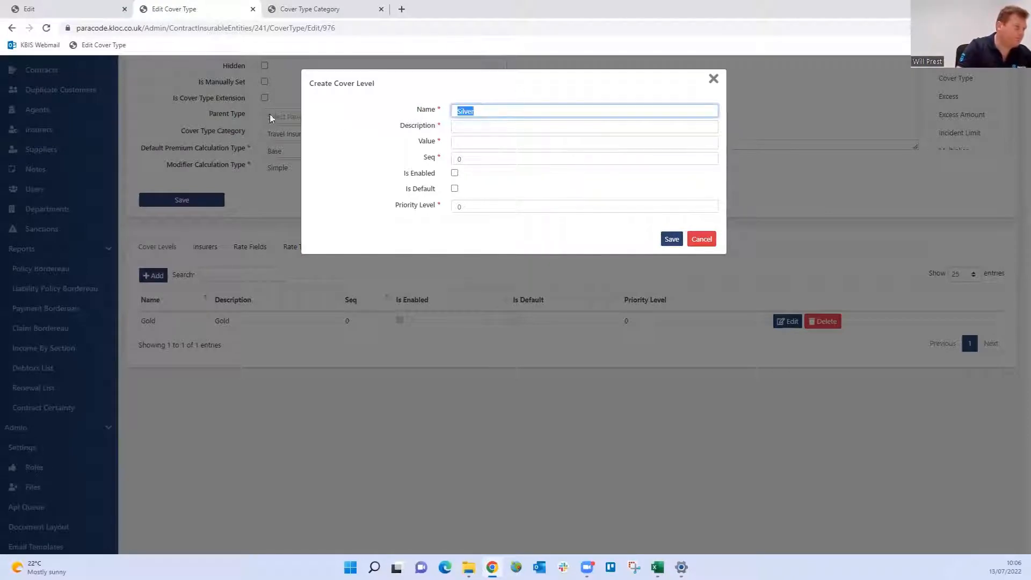
Fill in Silver as the description and value, set the sequence to 1, enable the level and save it
{"action": "left_click", "coordinate": [459, 126]}
{"action": "key", "text": "ctrl+v"}
{"action": "left_click", "coordinate": [462, 144]}
{"action": "key", "text": "ctrl+v"}
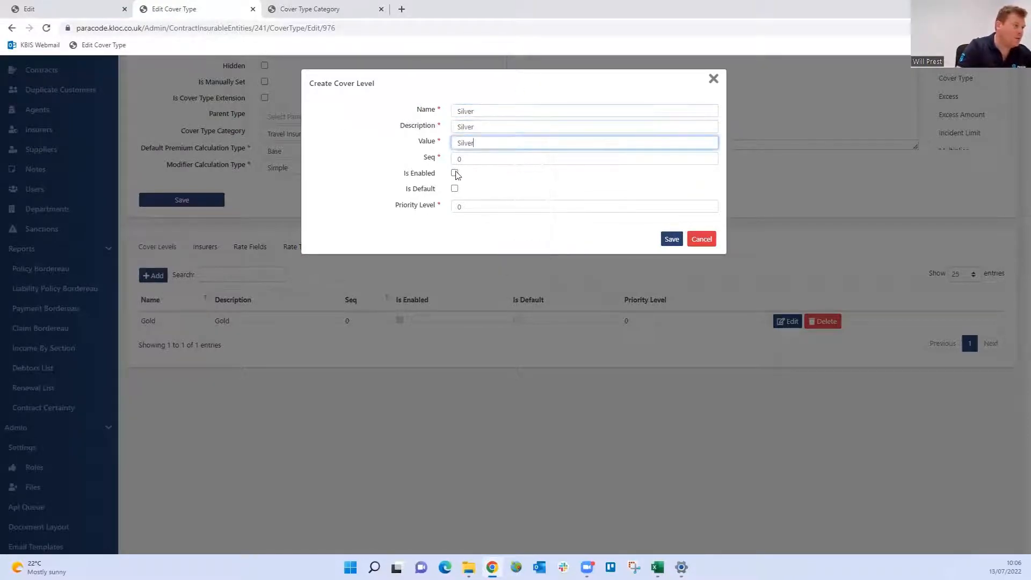
{"action": "double_click", "coordinate": [461, 157]}
{"action": "type", "text": "1"}
{"action": "left_click", "coordinate": [455, 174]}
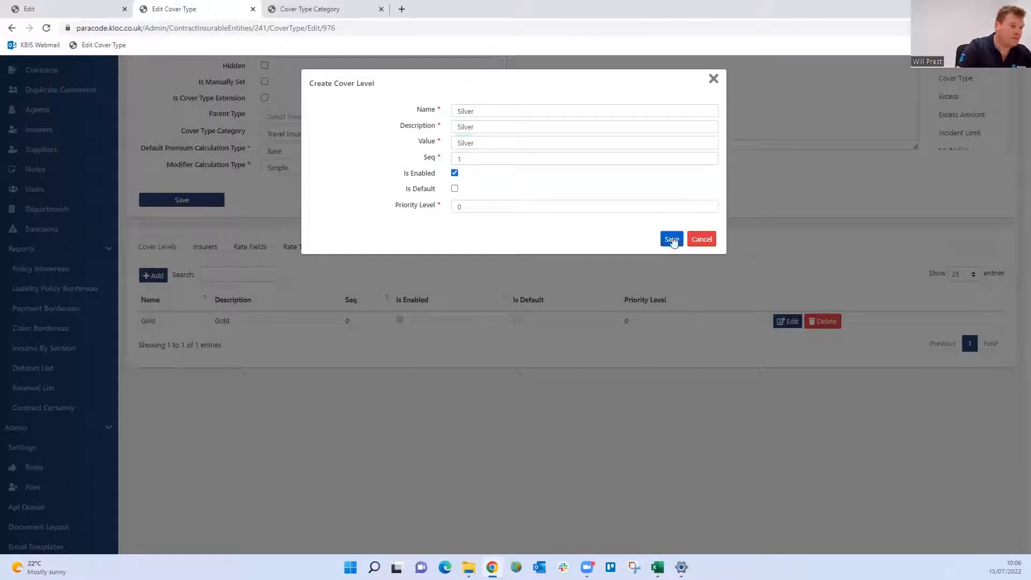
{"action": "left_click", "coordinate": [671, 239]}
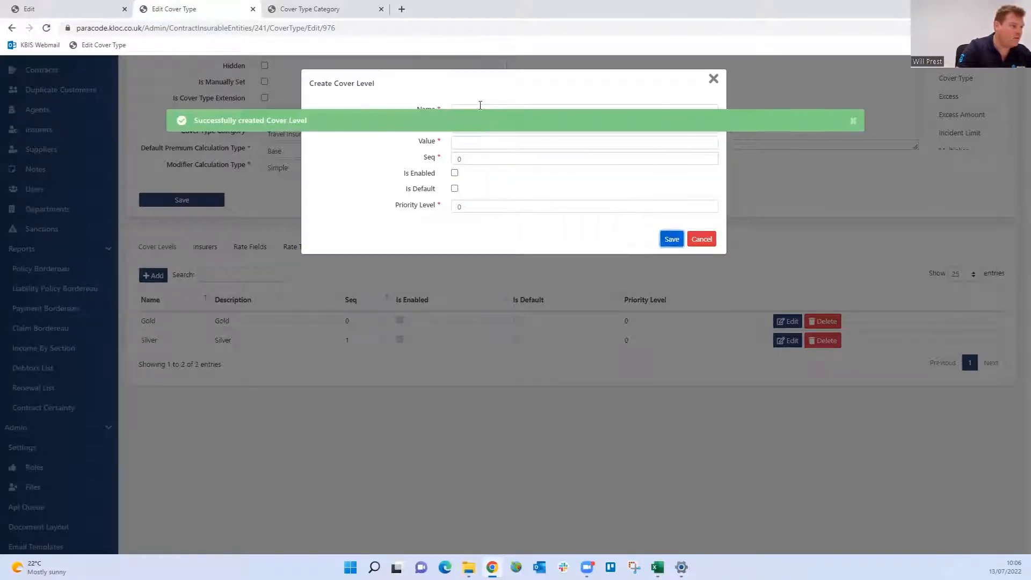
Name the next cover level Bronze and copy the name
{"action": "left_click", "coordinate": [851, 117]}
{"action": "left_click", "coordinate": [548, 109]}
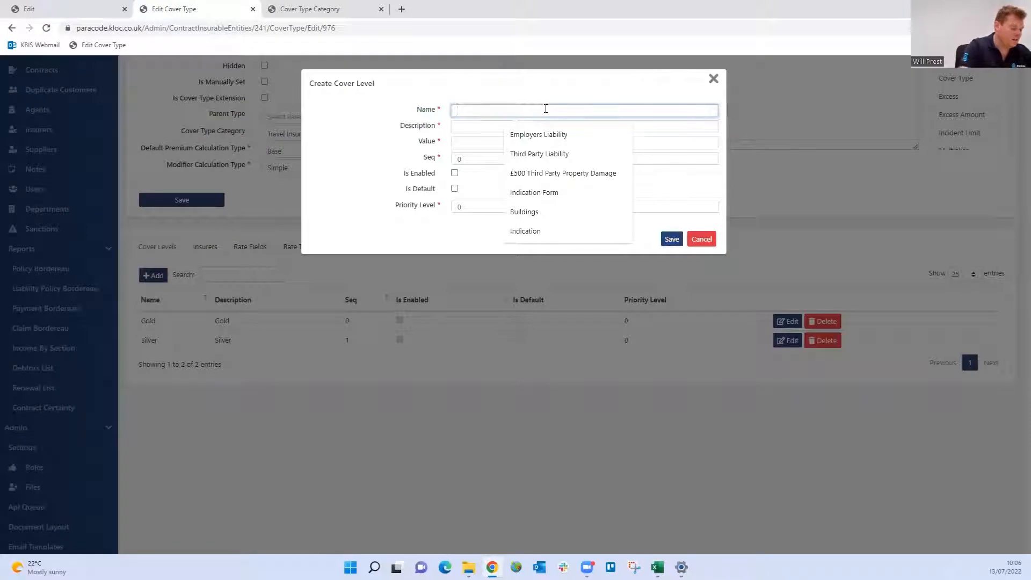
{"action": "type", "text": "Bronze"}
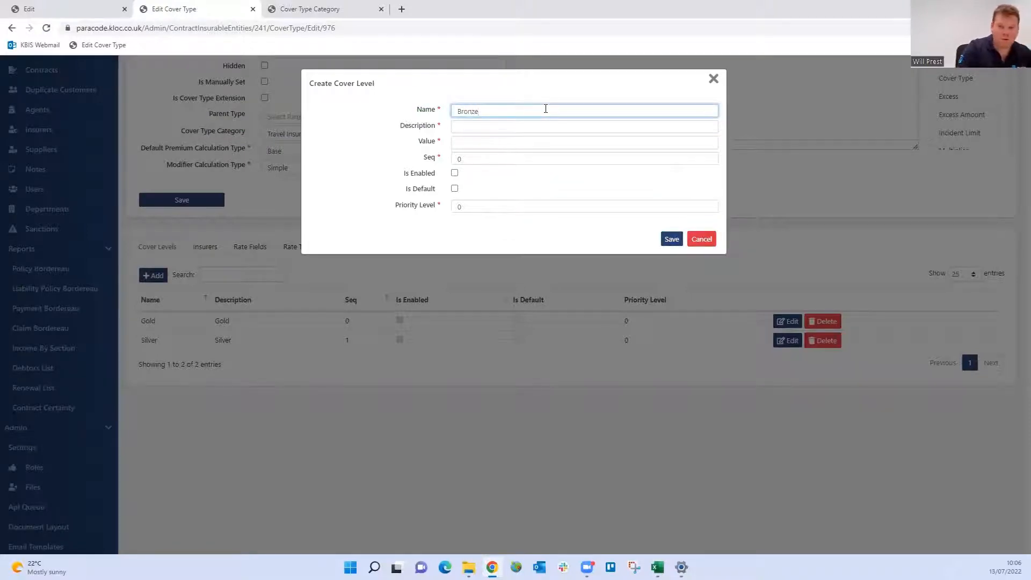
{"action": "double_click", "coordinate": [470, 110]}
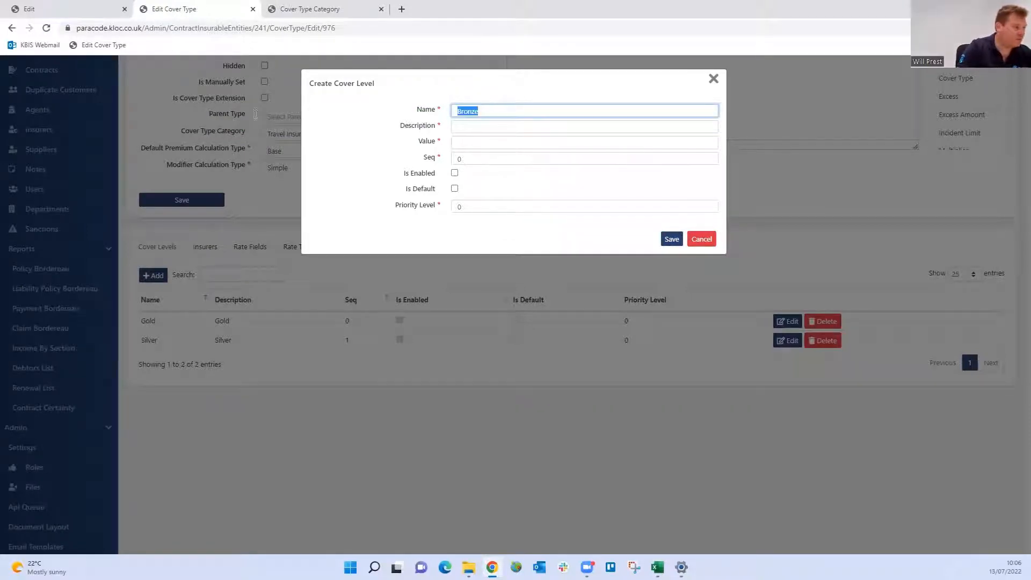
{"action": "key", "text": "ctrl+c"}
Fill in Bronze as the description and value, set the sequence to 2, enable the level, save it and close the form
{"action": "left_click", "coordinate": [451, 127]}
{"action": "key", "text": "ctrl+v"}
{"action": "left_click", "coordinate": [459, 142]}
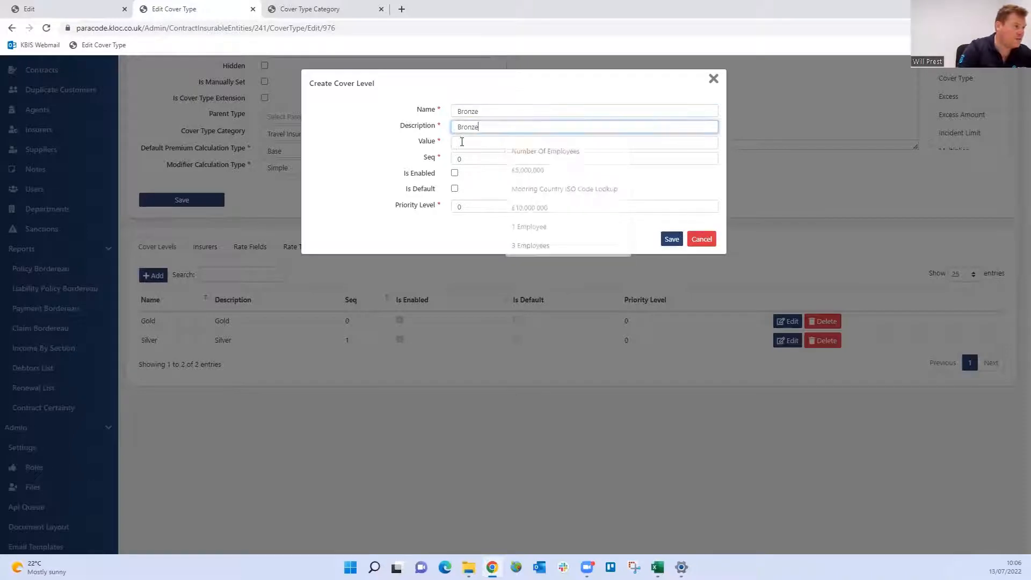
{"action": "key", "text": "ctrl+v"}
{"action": "left_click", "coordinate": [443, 161]}
{"action": "type", "text": "2"}
{"action": "left_click", "coordinate": [454, 172]}
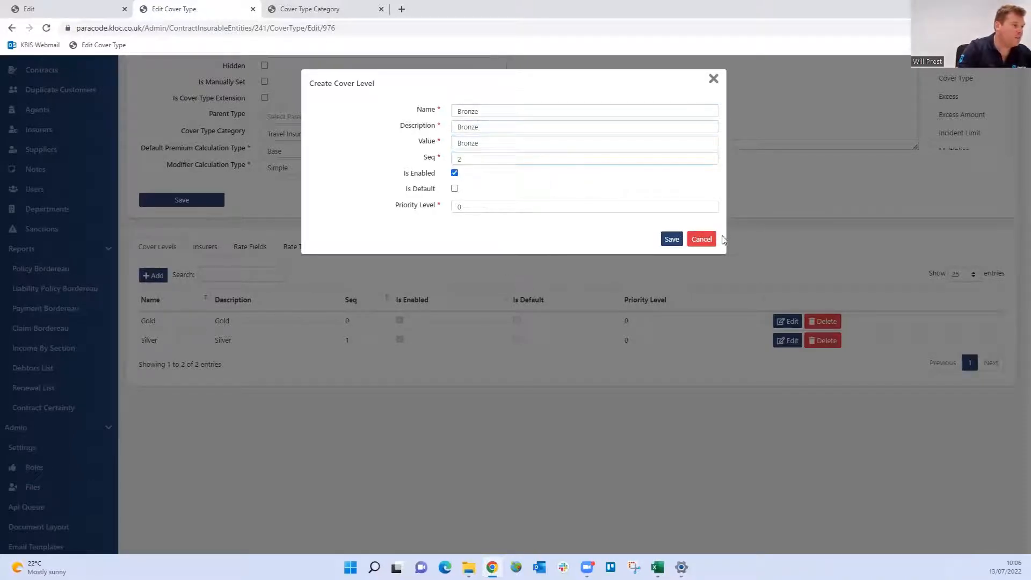
{"action": "left_click", "coordinate": [671, 239]}
{"action": "left_click", "coordinate": [710, 81]}
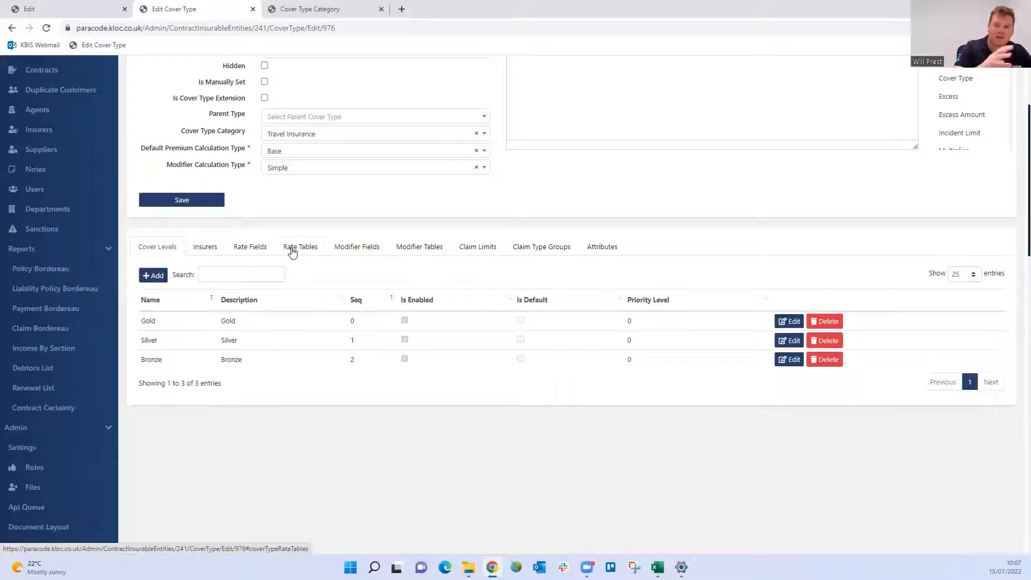
Start a new rate selector field for the cover type and bring up the choices for its field
{"action": "left_click", "coordinate": [249, 257]}
{"action": "left_click", "coordinate": [508, 277]}
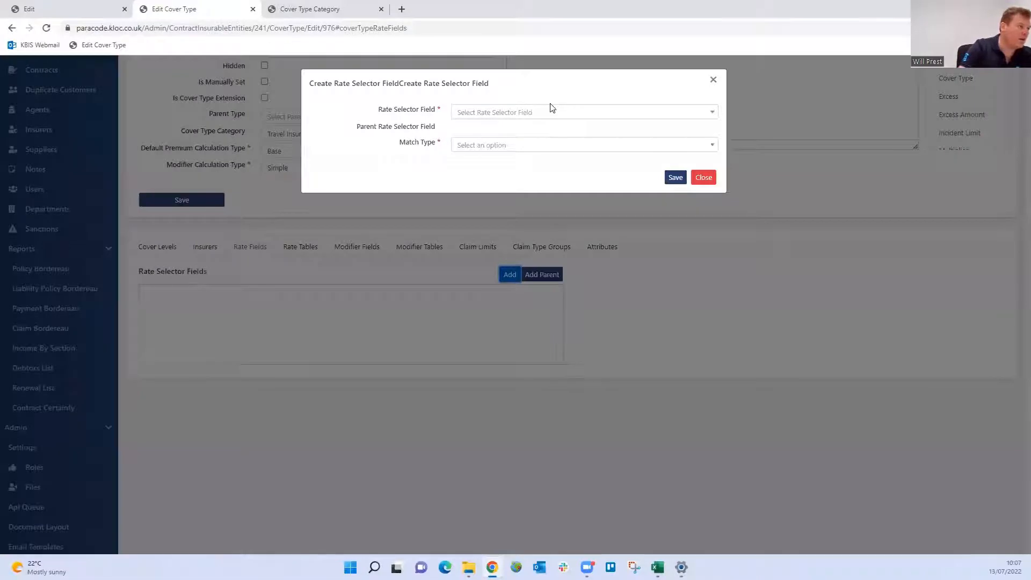
{"action": "left_click", "coordinate": [550, 111]}
{"action": "type", "text": "w"}
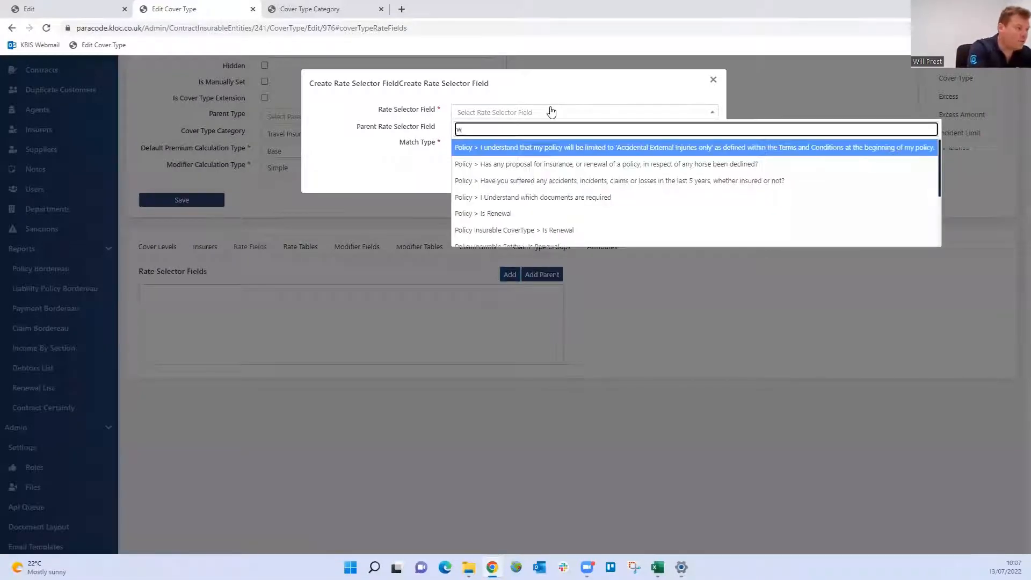
{"action": "type", "text": "here"}
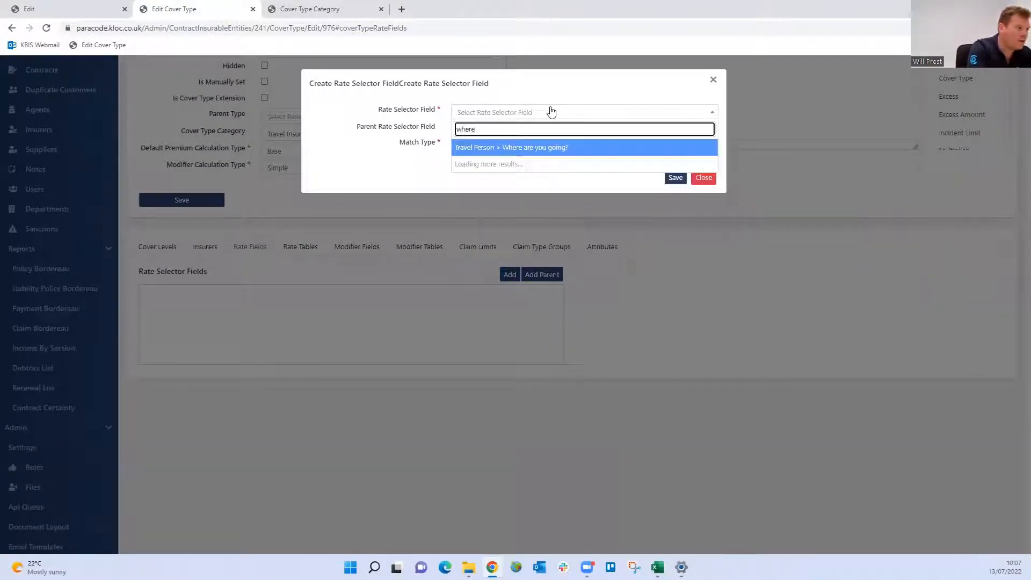
{"action": "key", "text": "BackSpace"}
{"action": "key", "text": "BackSpace"}
{"action": "key", "text": "BackSpace"}
{"action": "key", "text": "BackSpace"}
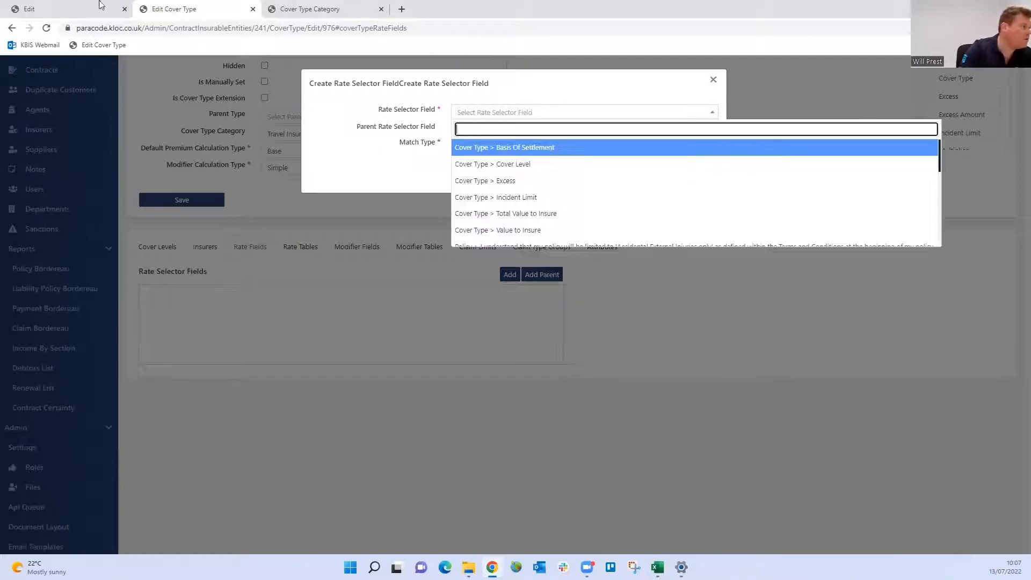
Check the entity's attribute list and add "What type of cover are you looking for?" as a Meta Match rate selector field
{"action": "left_click", "coordinate": [75, 8]}
{"action": "scroll", "coordinate": [348, 408], "scroll_direction": "down", "scroll_amount": 1}
{"action": "scroll", "coordinate": [348, 408], "scroll_direction": "down", "scroll_amount": 5}
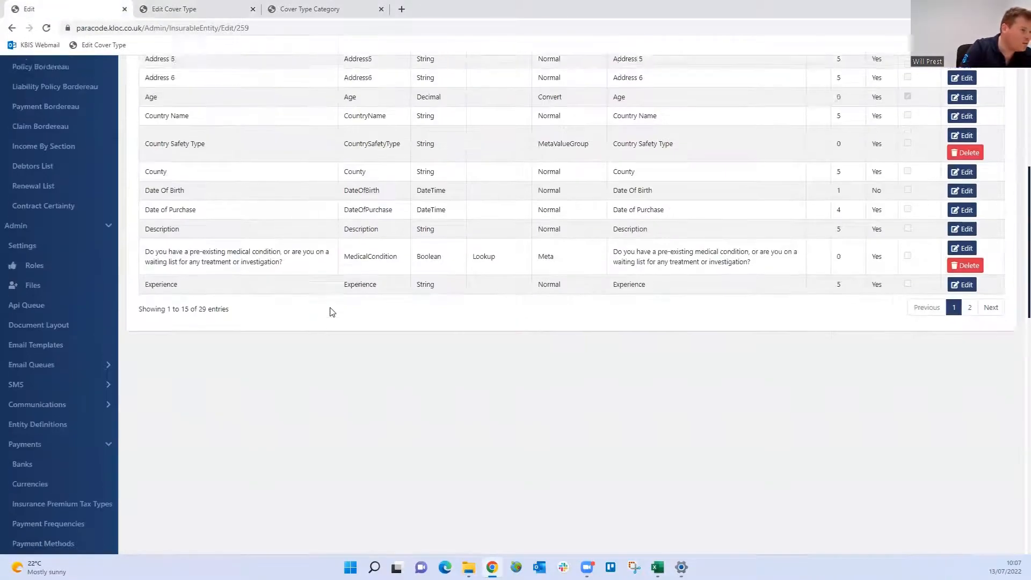
{"action": "scroll", "coordinate": [329, 311], "scroll_direction": "up", "scroll_amount": 2}
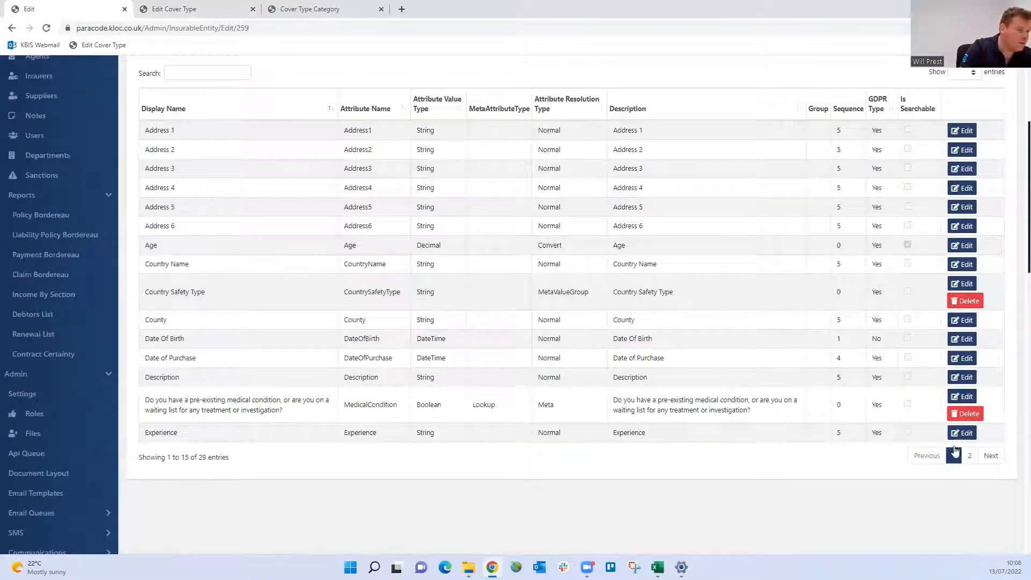
{"action": "left_click", "coordinate": [970, 456]}
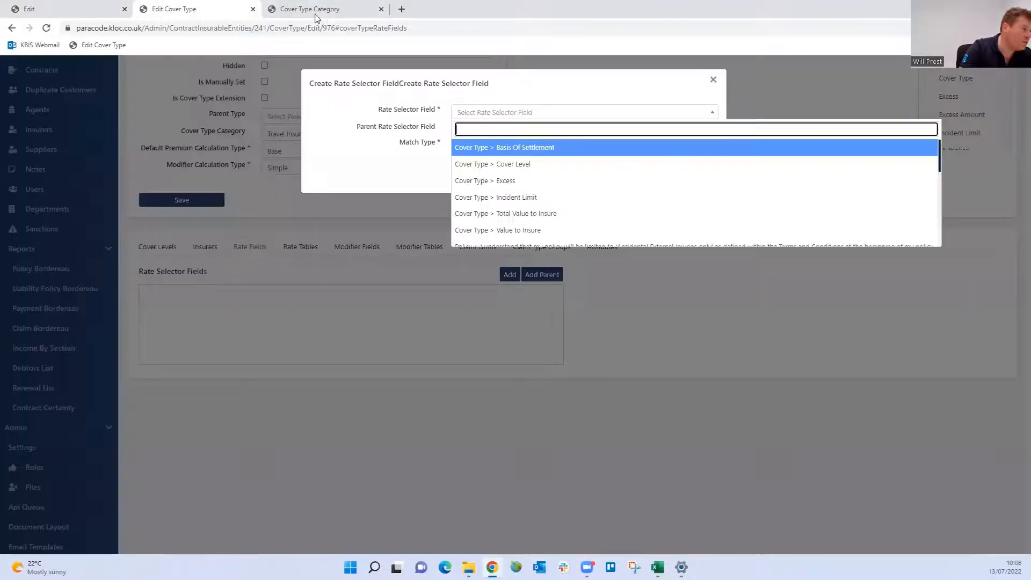
{"action": "left_click", "coordinate": [226, 8]}
{"action": "type", "text": "what"}
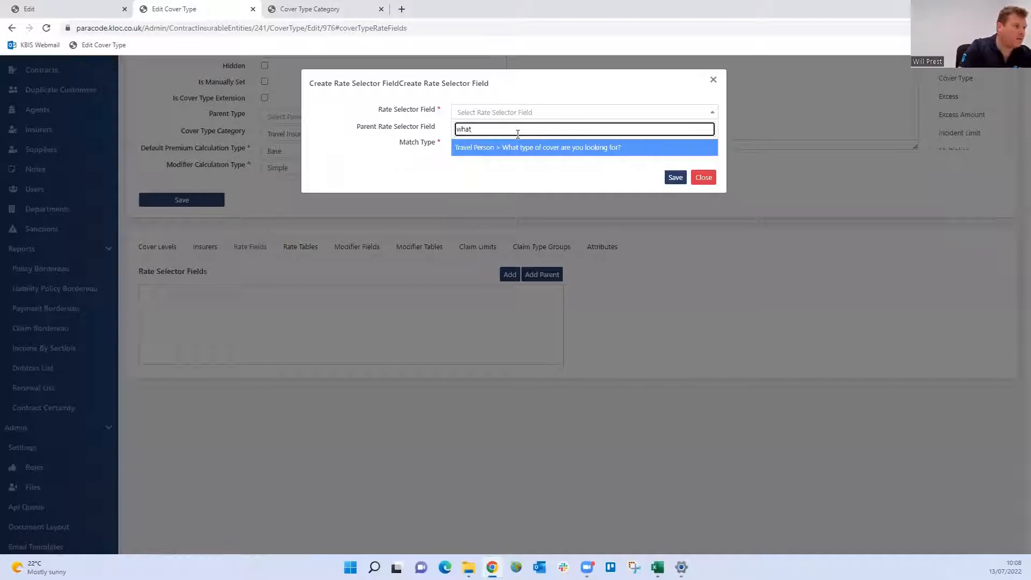
{"action": "left_click", "coordinate": [580, 158]}
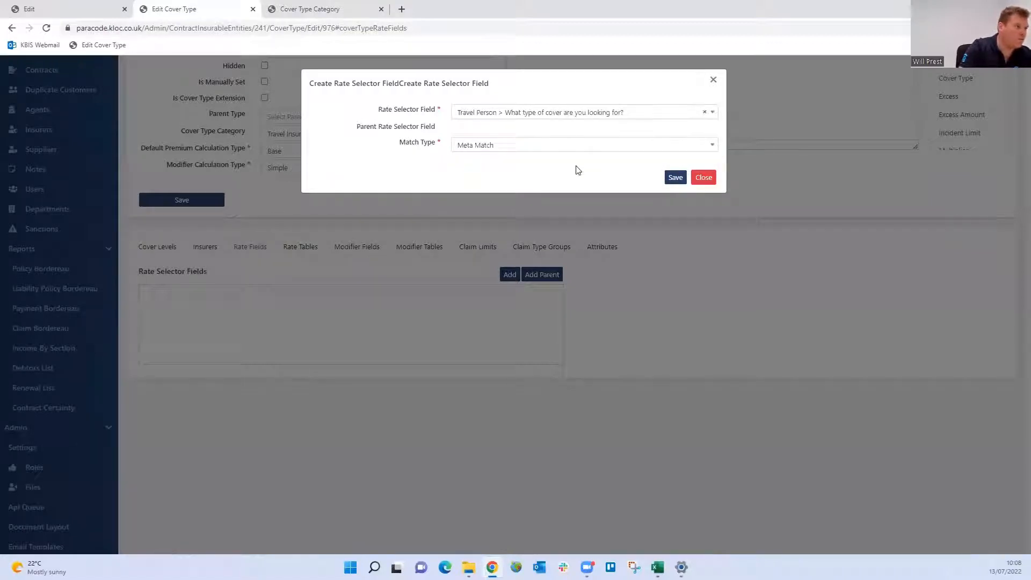
{"action": "left_click", "coordinate": [676, 178]}
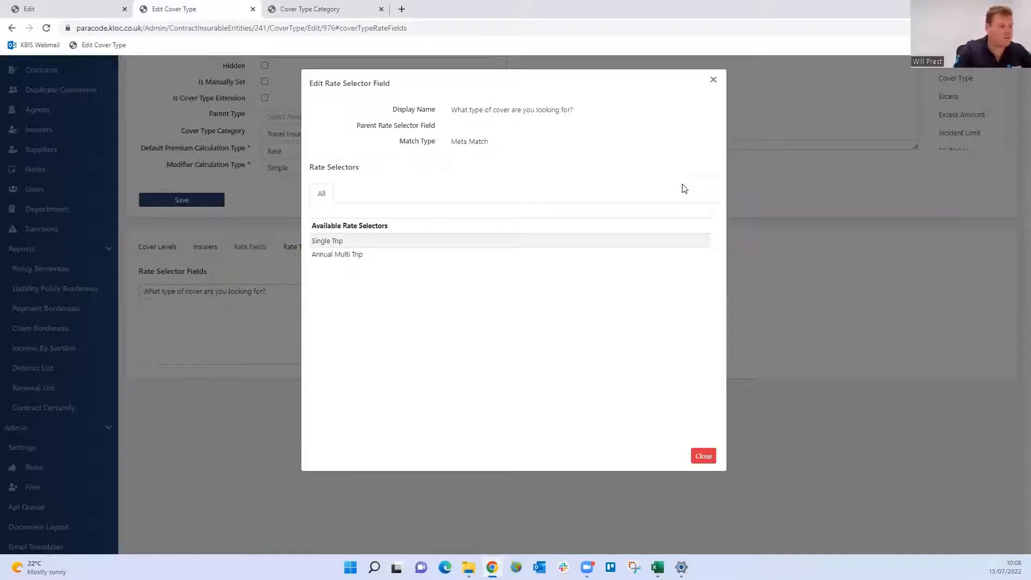
{"action": "left_click", "coordinate": [704, 455]}
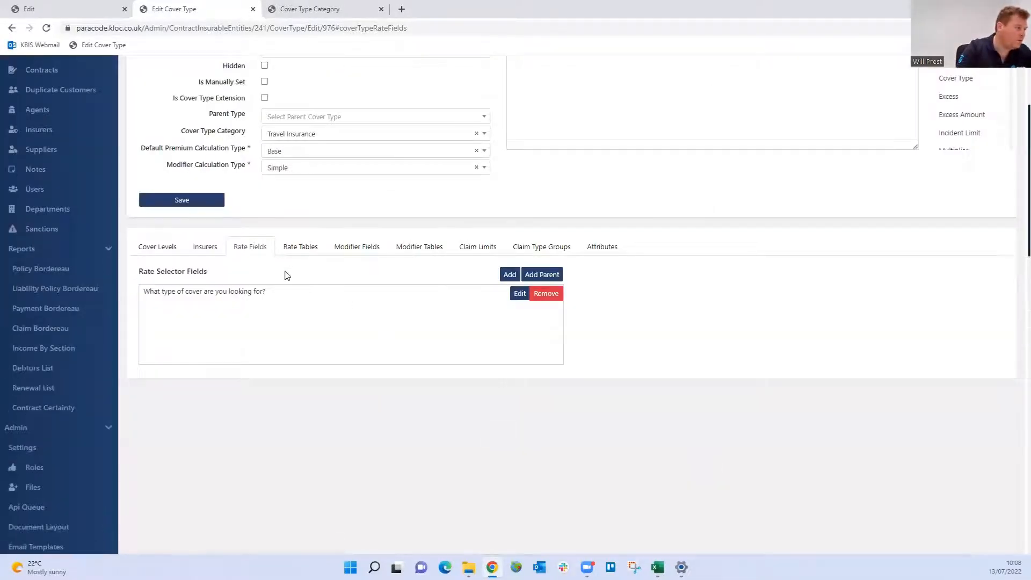
Generate the rate selectors for the cover type and create a rate table for Single Trip
{"action": "left_click", "coordinate": [298, 247]}
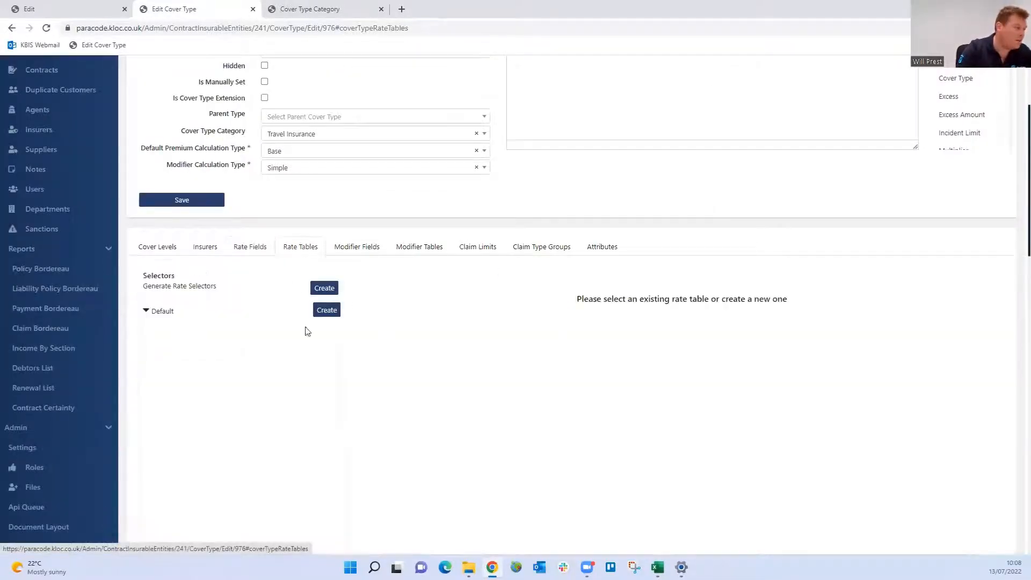
{"action": "left_click", "coordinate": [322, 294]}
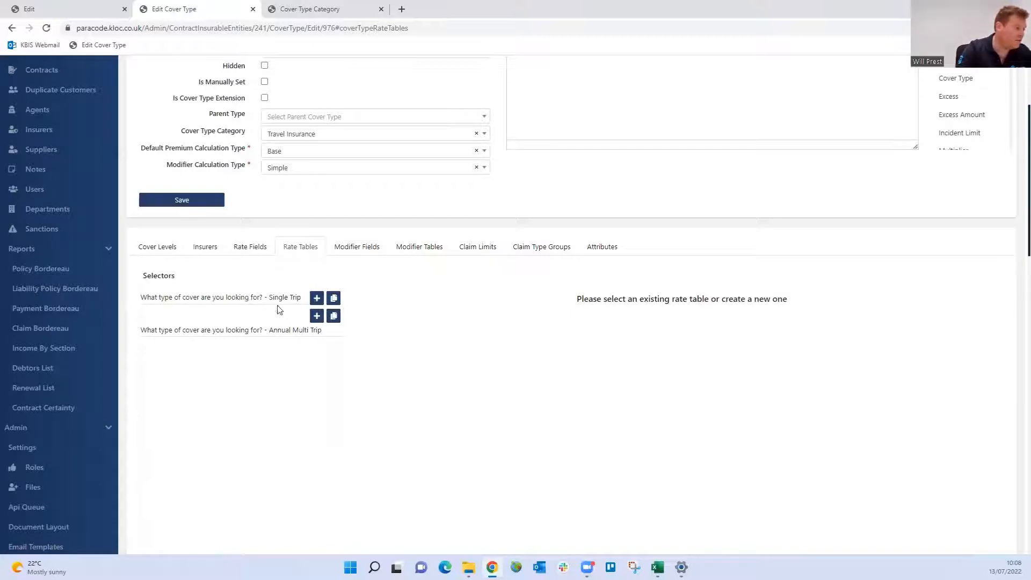
{"action": "left_click", "coordinate": [317, 298]}
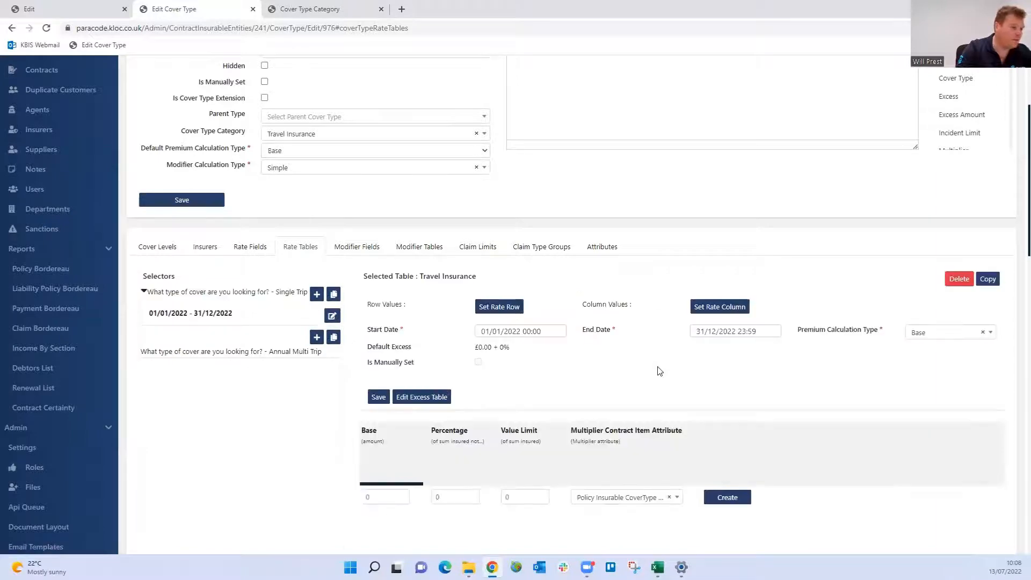
{"action": "scroll", "coordinate": [659, 370], "scroll_direction": "down", "scroll_amount": 3}
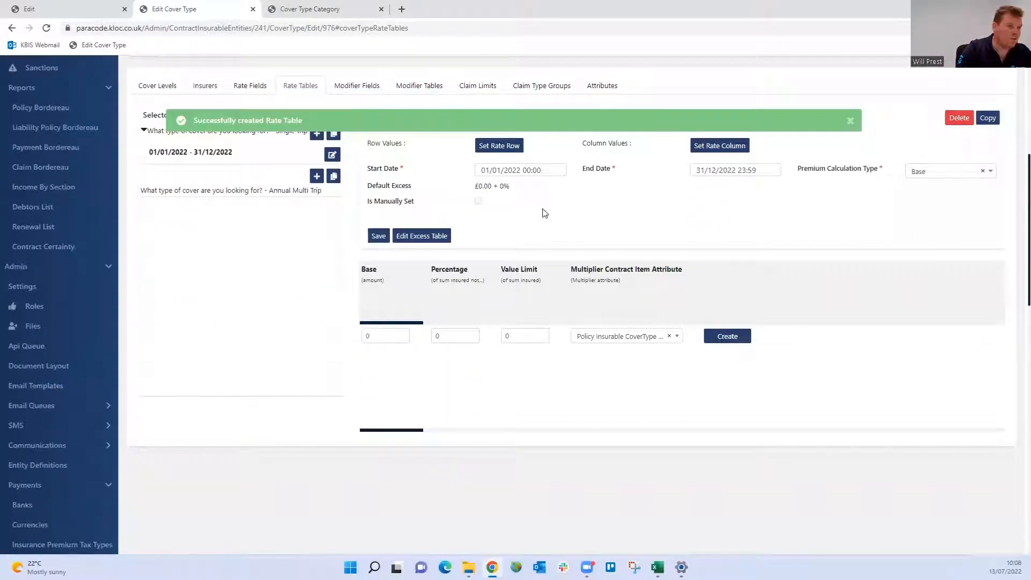
{"action": "left_click", "coordinate": [851, 120]}
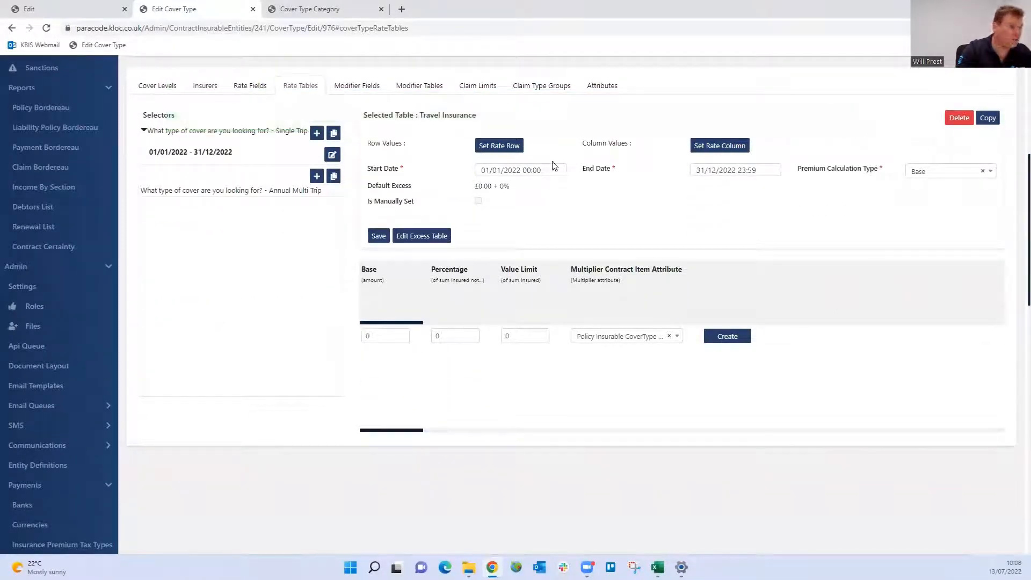
Set the Single Trip rate table's rows to Cover Type > Cover Level with Instance Lookup Match
{"action": "left_click", "coordinate": [517, 144]}
{"action": "left_click", "coordinate": [524, 113]}
{"action": "type", "text": "cover"}
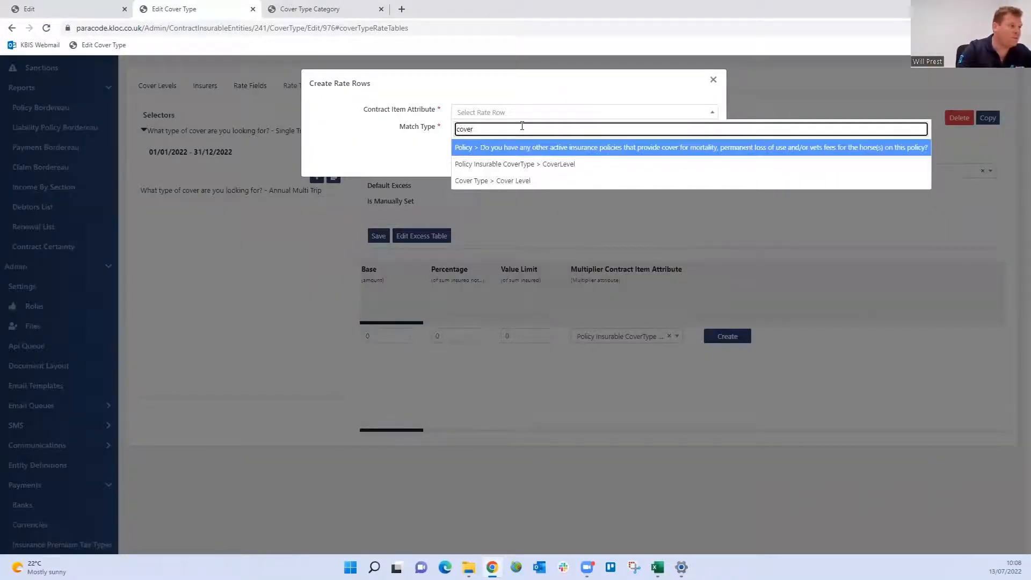
{"action": "left_click", "coordinate": [524, 180]}
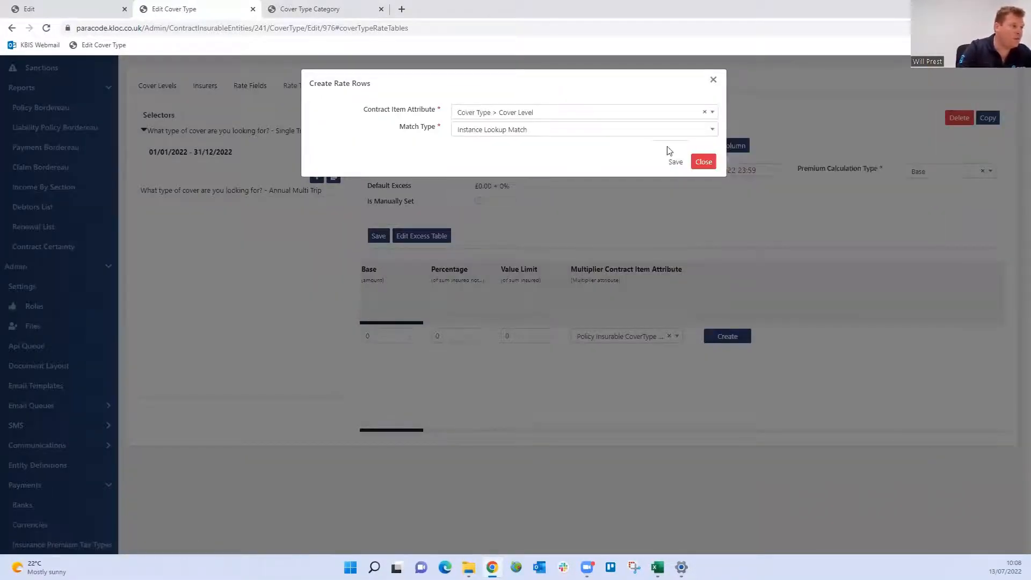
{"action": "left_click", "coordinate": [713, 80]}
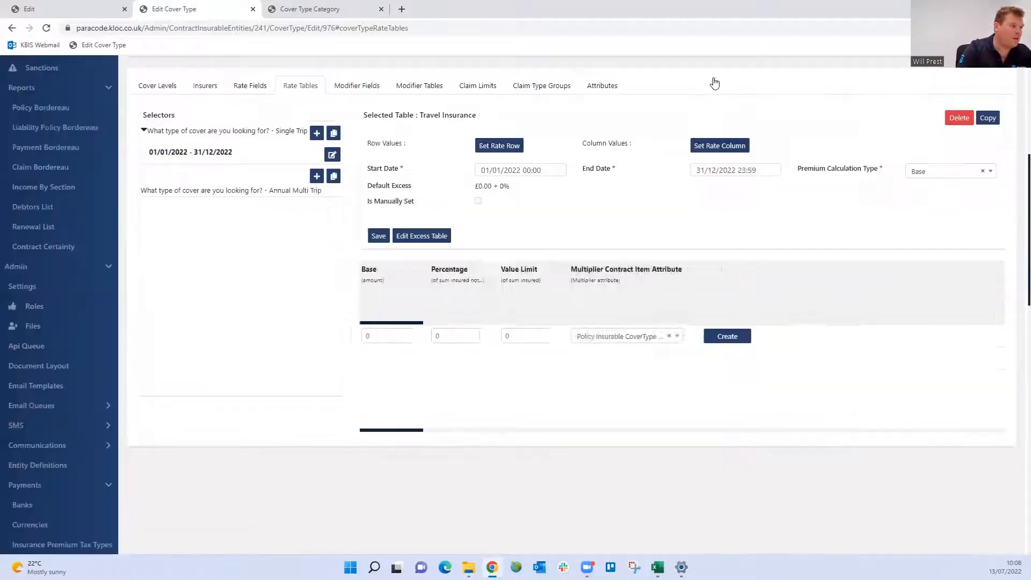
Set the rate table's columns to Travel Person > Country Safety Type with Meta Match and save
{"action": "left_click", "coordinate": [720, 146]}
{"action": "left_click", "coordinate": [584, 113]}
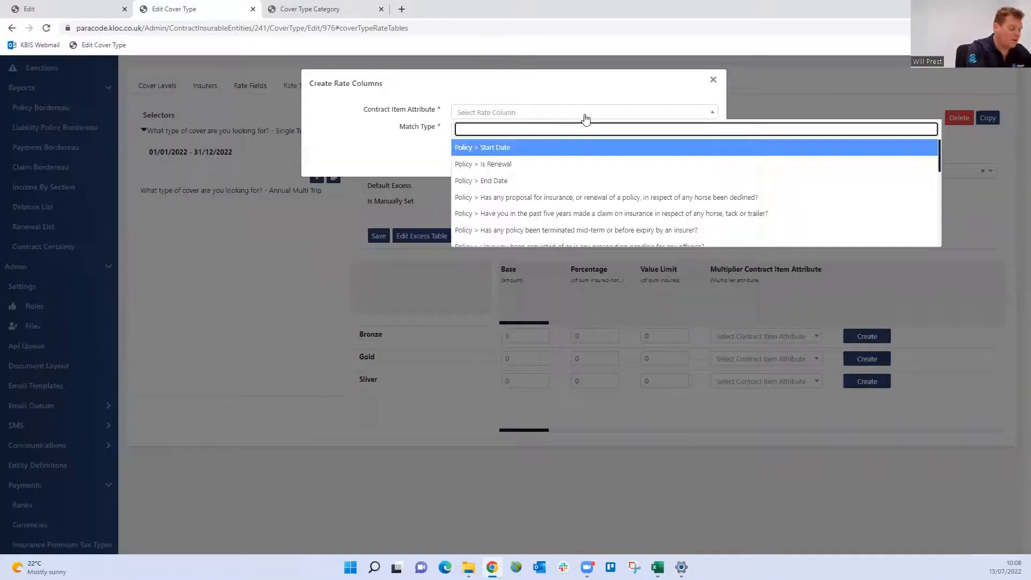
{"action": "type", "text": "coun"}
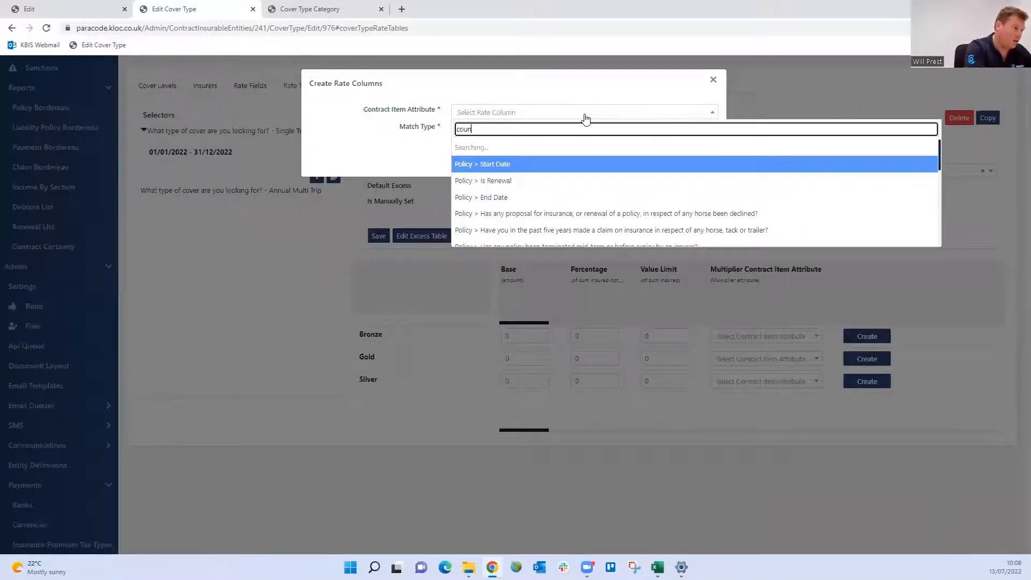
{"action": "left_click", "coordinate": [578, 165]}
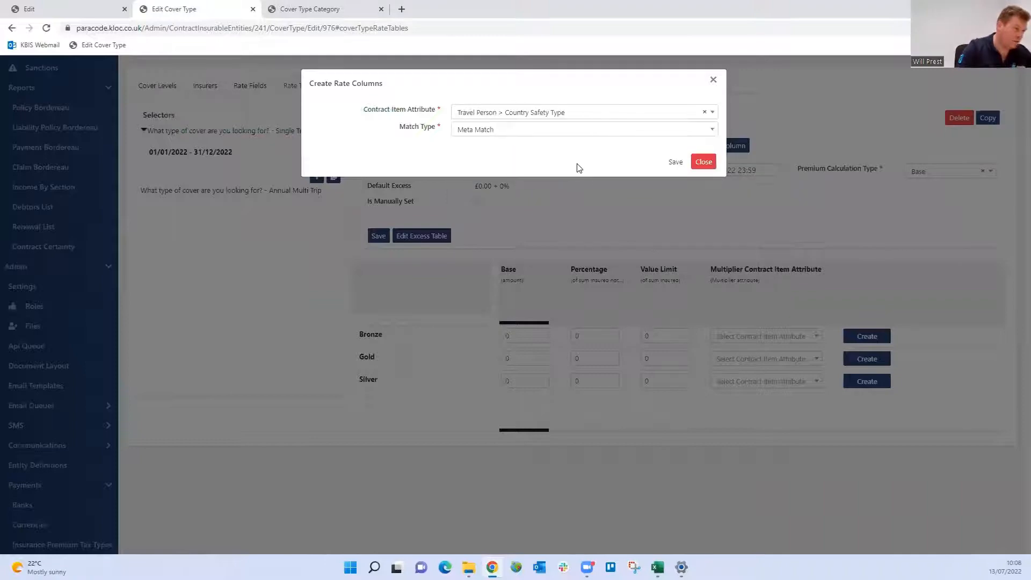
{"action": "left_click", "coordinate": [673, 162]}
{"action": "left_click", "coordinate": [711, 81]}
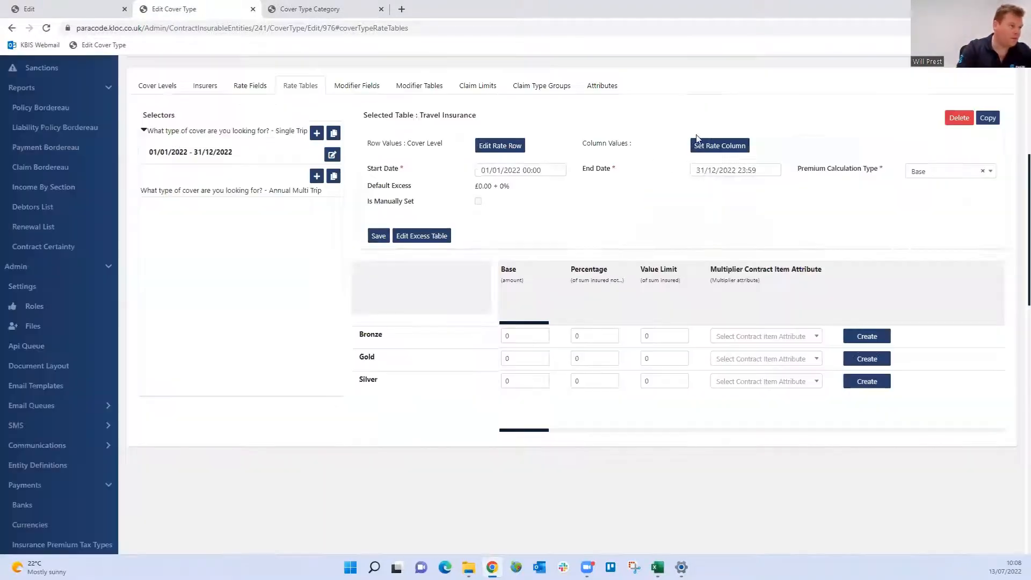
Set the Bronze base amount for High Risk Countries in the Single Trip rate table to 25
{"action": "scroll", "coordinate": [534, 292], "scroll_direction": "down", "scroll_amount": 3}
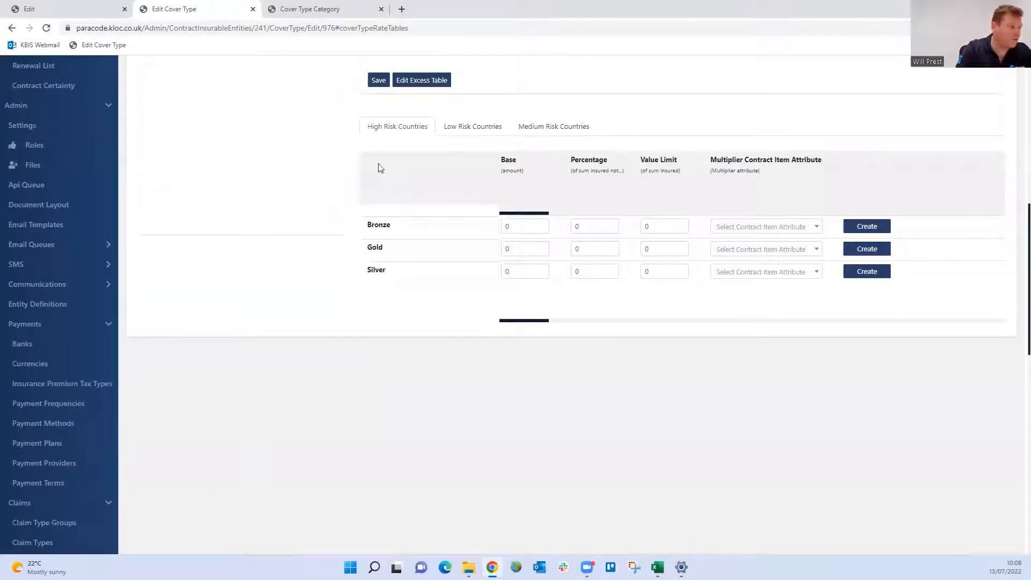
{"action": "scroll", "coordinate": [300, 217], "scroll_direction": "up", "scroll_amount": 4}
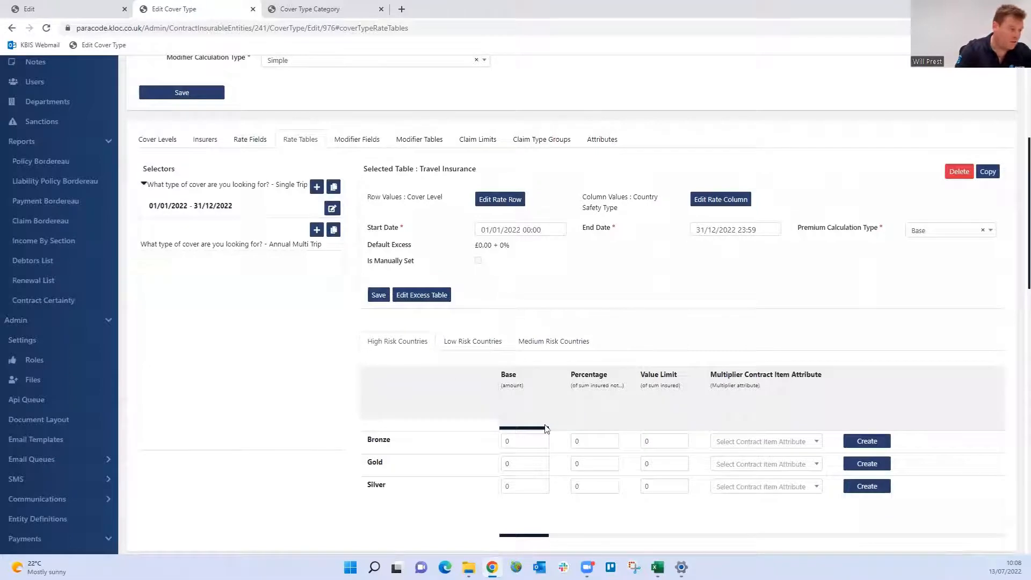
{"action": "scroll", "coordinate": [545, 428], "scroll_direction": "down", "scroll_amount": 1}
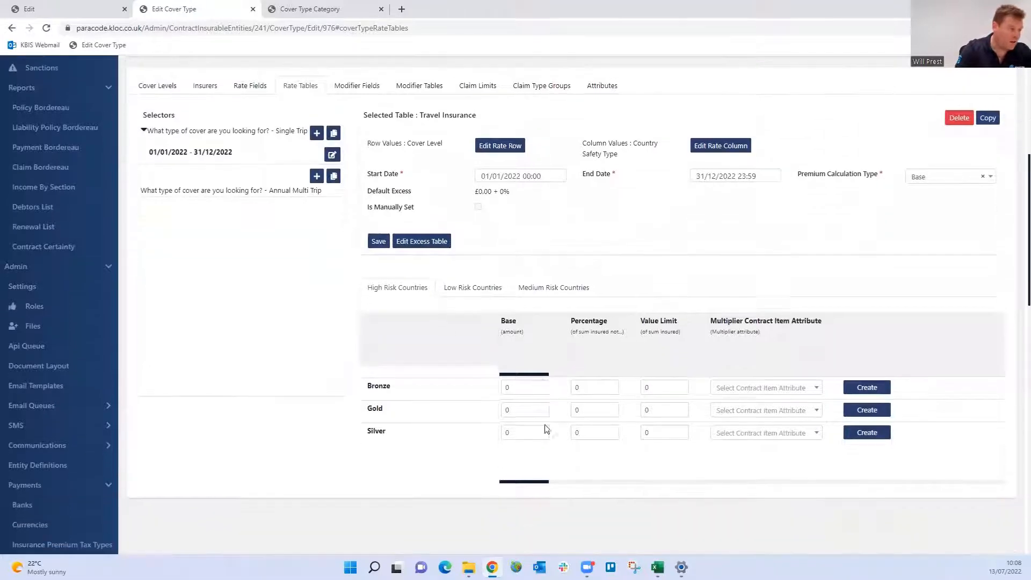
{"action": "left_click", "coordinate": [528, 393]}
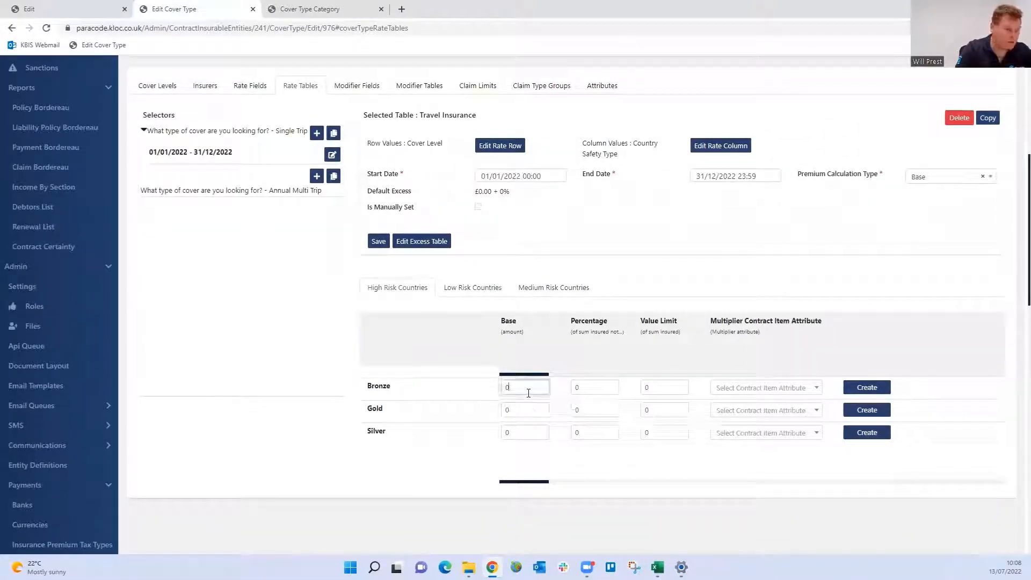
{"action": "left_click_drag", "start_coordinate": [529, 392], "coordinate": [396, 399]}
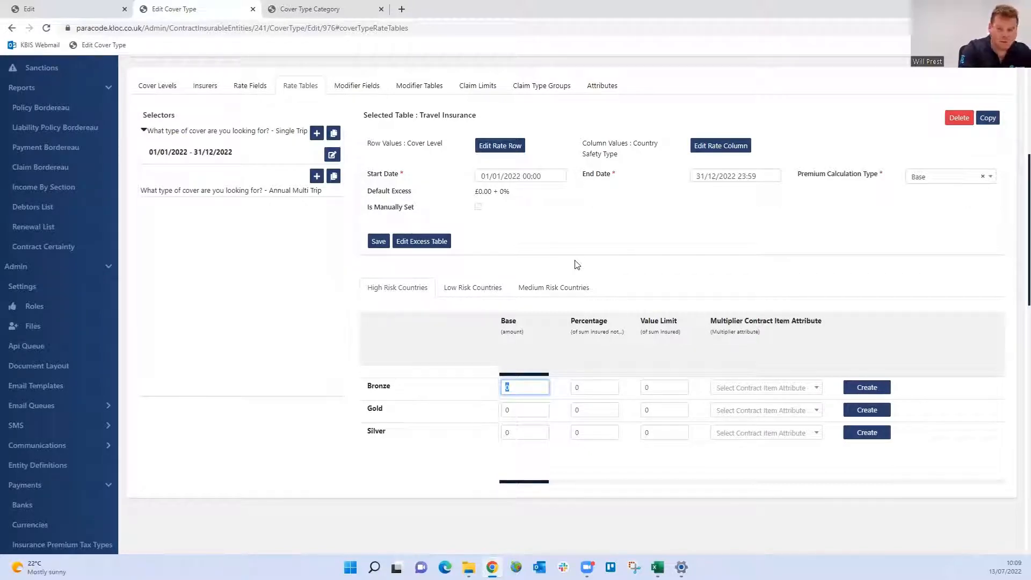
{"action": "type", "text": "25"}
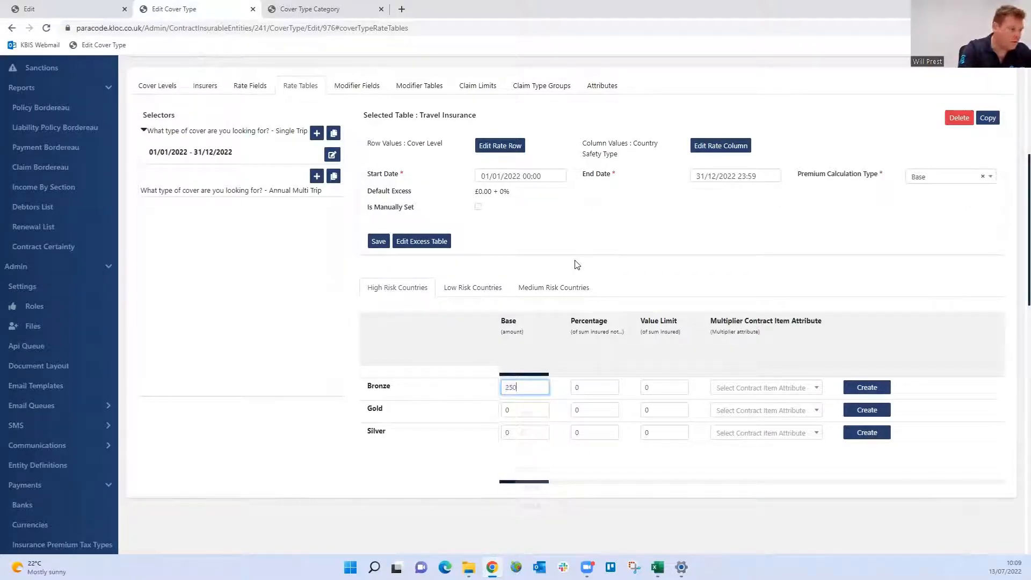
{"action": "left_click", "coordinate": [508, 429]}
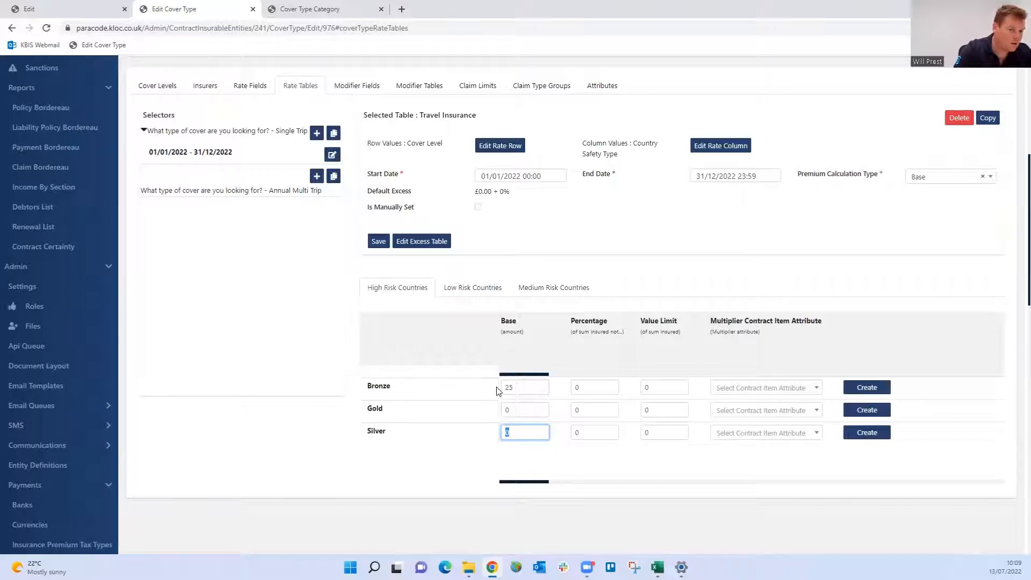
Set the High Risk Countries base amounts to Bronze 50, Silver 100 and Gold 200, and create the three rates
{"action": "double_click", "coordinate": [525, 387]}
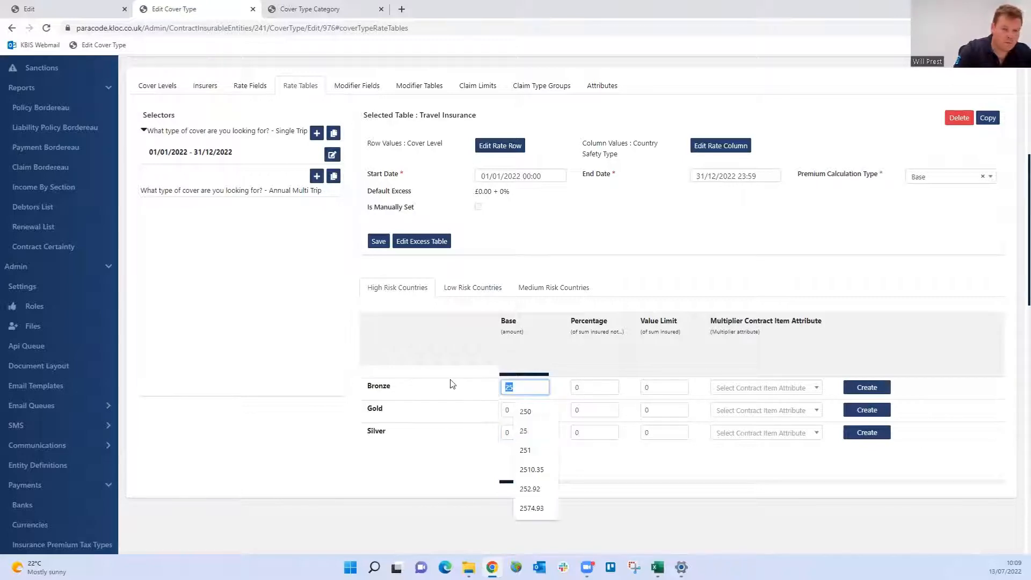
{"action": "type", "text": "50"}
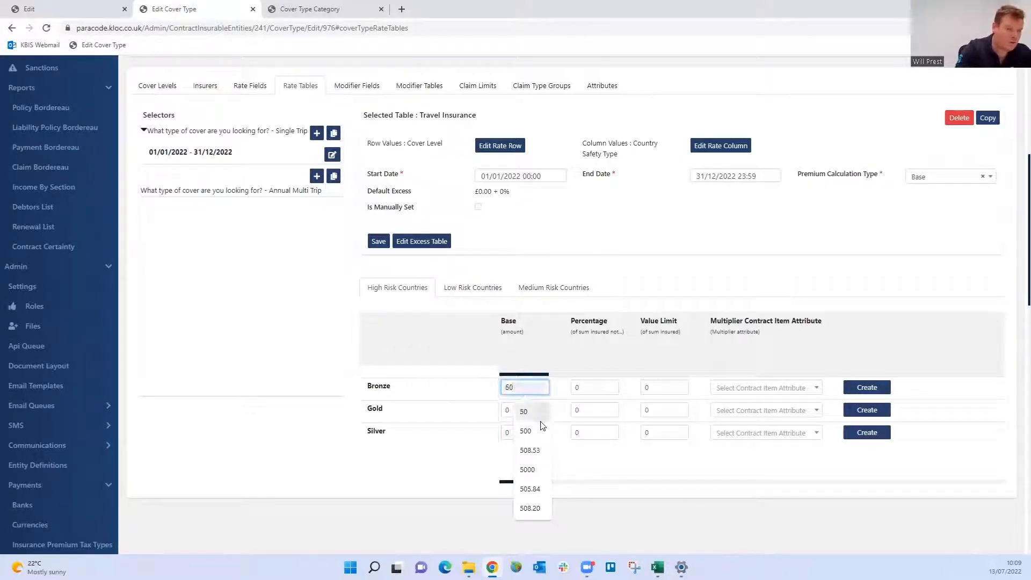
{"action": "double_click", "coordinate": [509, 432]}
{"action": "type", "text": "100"}
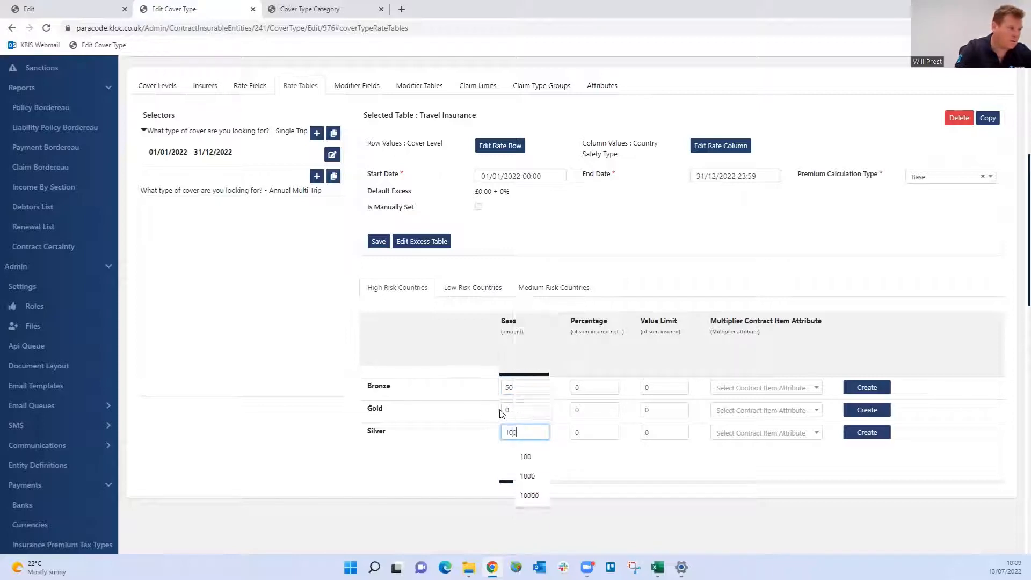
{"action": "key", "text": "shift+Tab"}
{"action": "type", "text": "200"}
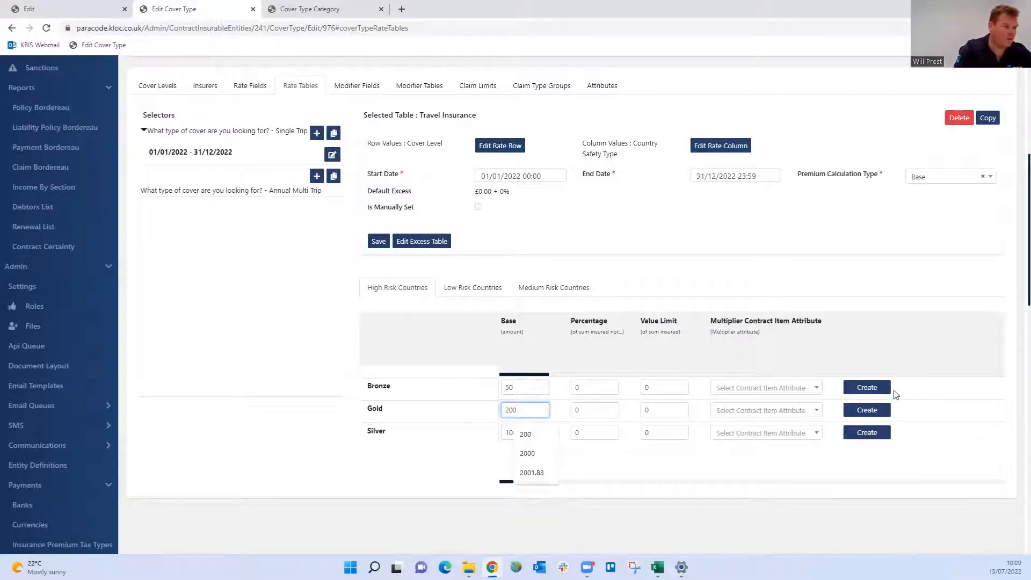
{"action": "left_click", "coordinate": [867, 432]}
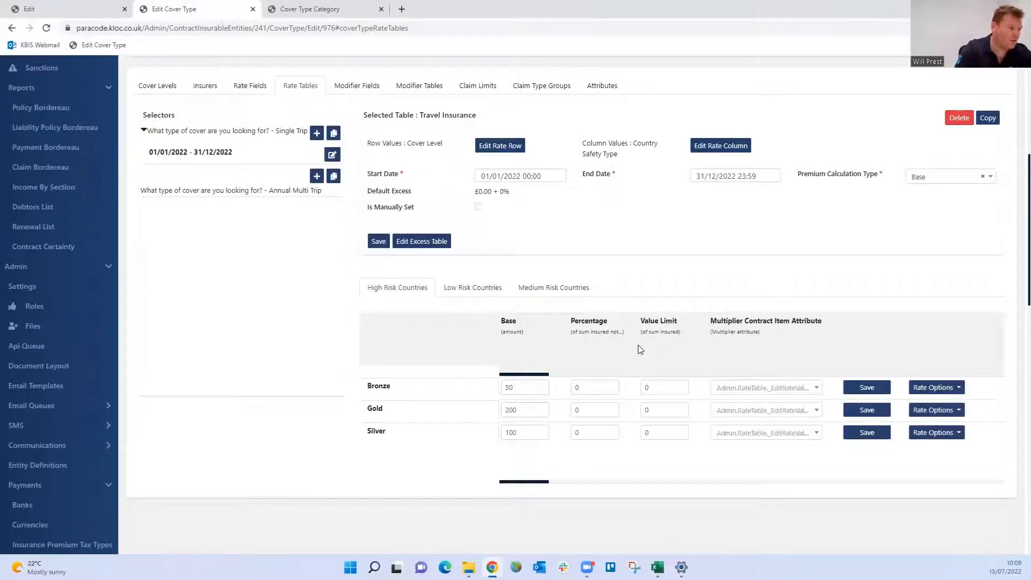
Create the Single Trip rates for Low Risk Countries with base amounts Bronze 25, Silver 50 and Gold 100
{"action": "left_click", "coordinate": [470, 290]}
{"action": "left_click", "coordinate": [524, 388]}
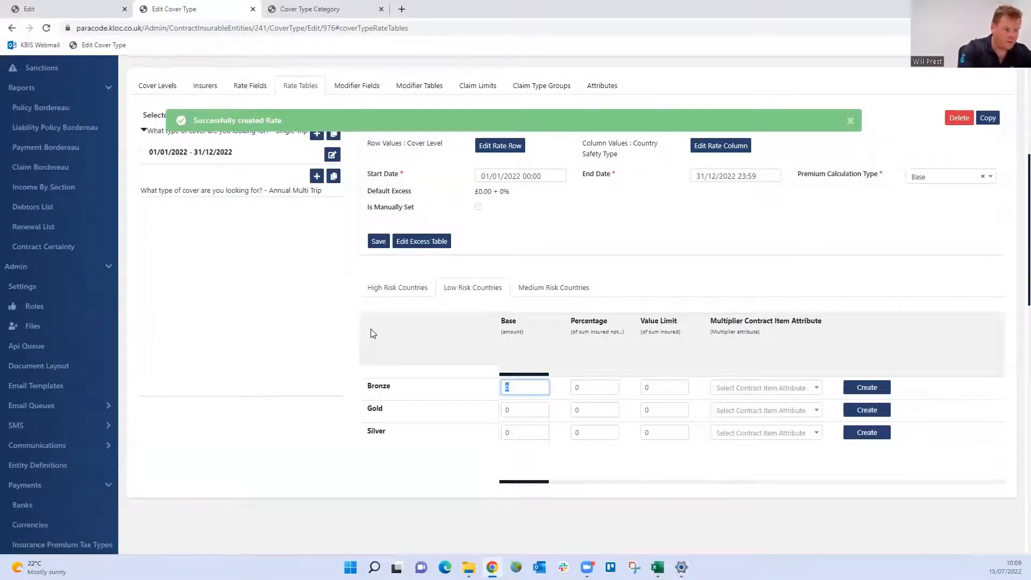
{"action": "type", "text": "25"}
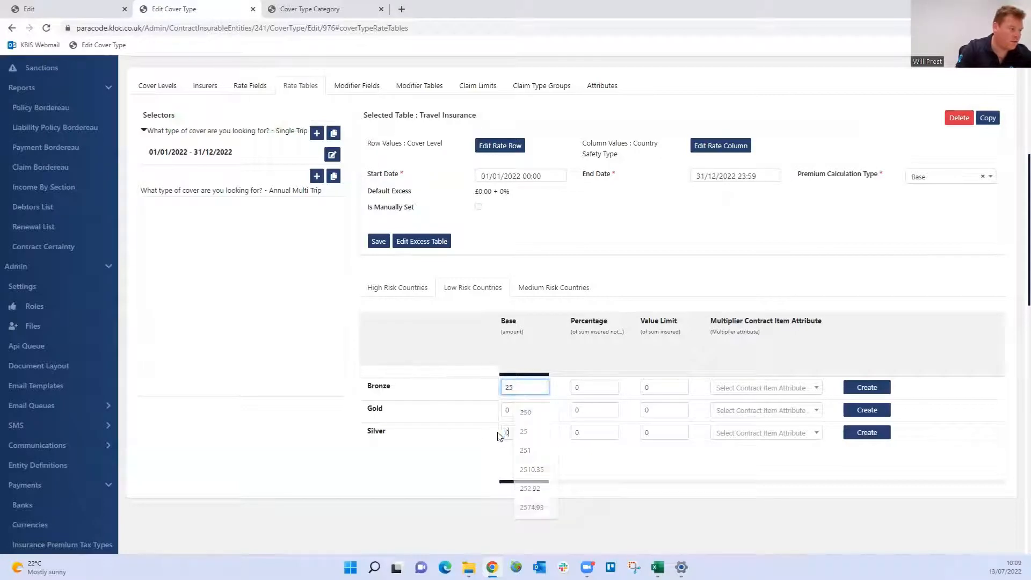
{"action": "left_click", "coordinate": [501, 433]}
{"action": "type", "text": "50"}
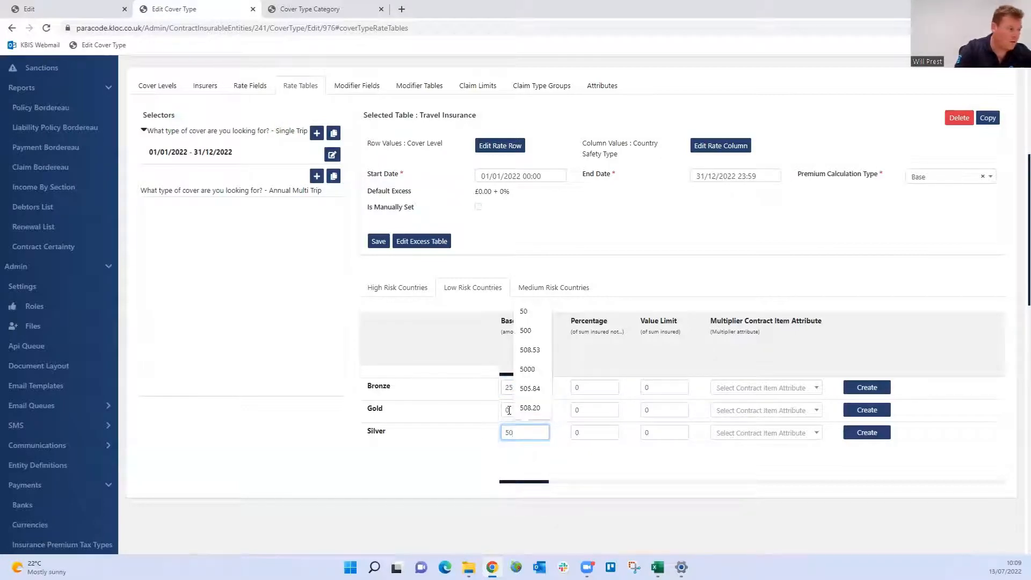
{"action": "left_click", "coordinate": [509, 410]}
{"action": "type", "text": "100"}
{"action": "left_click", "coordinate": [862, 387]}
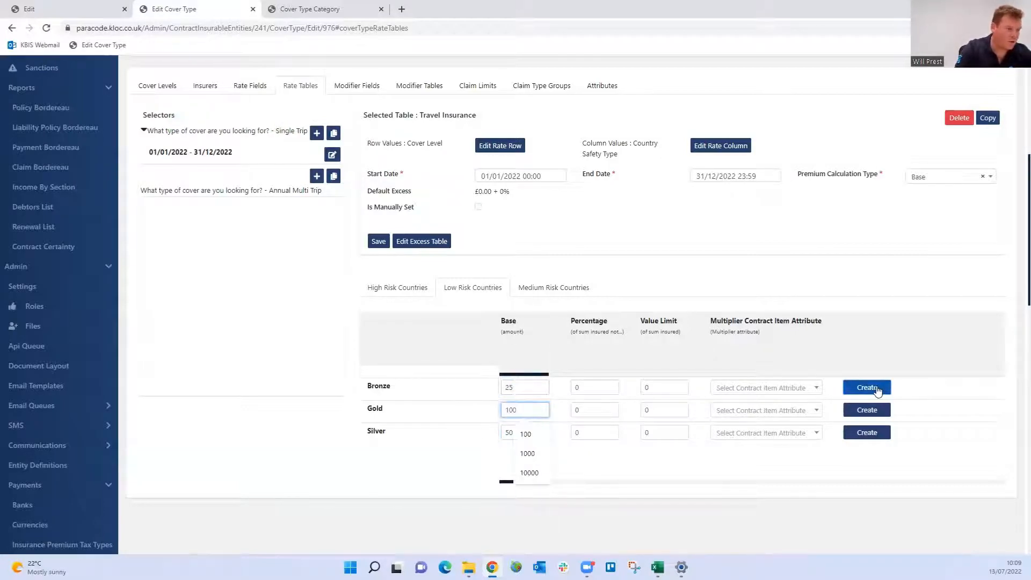
{"action": "left_click", "coordinate": [866, 410]}
{"action": "left_click", "coordinate": [870, 432]}
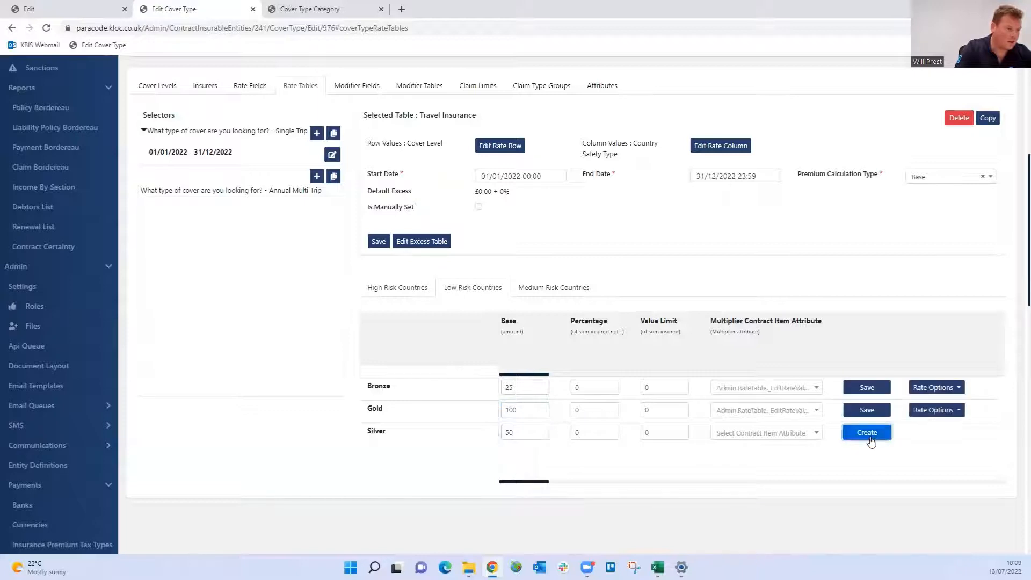
Create the Single Trip rates for Medium Risk Countries with base amounts Bronze 37.5, Silver 75 and Gold 150
{"action": "left_click", "coordinate": [542, 287]}
{"action": "left_click", "coordinate": [521, 389]}
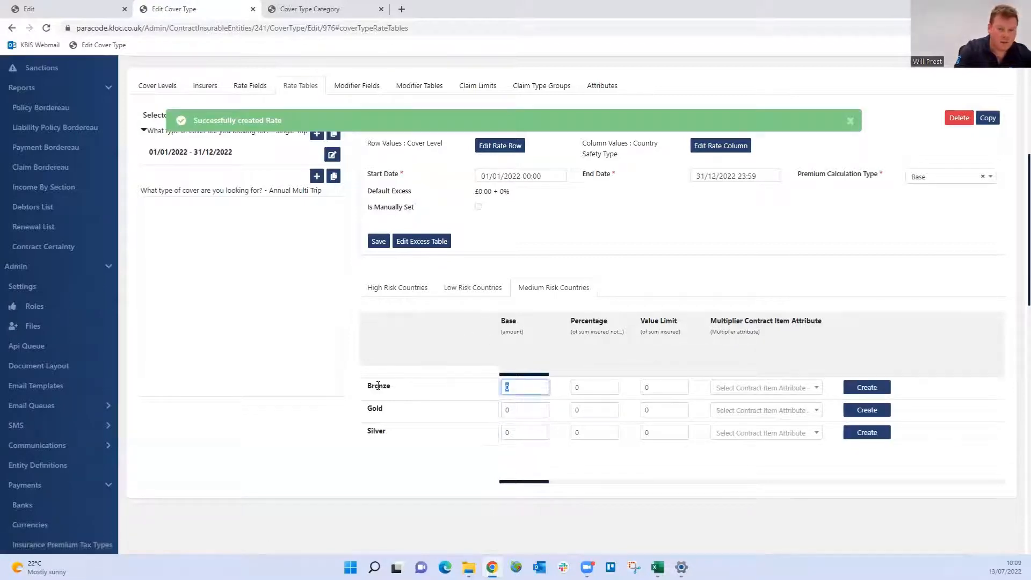
{"action": "type", "text": "37.5"}
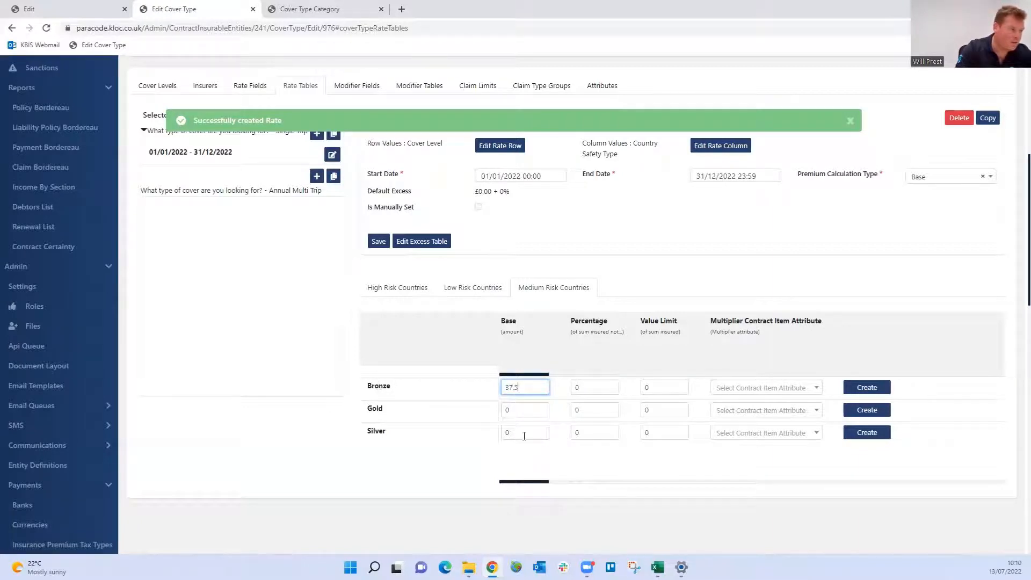
{"action": "left_click", "coordinate": [524, 433]}
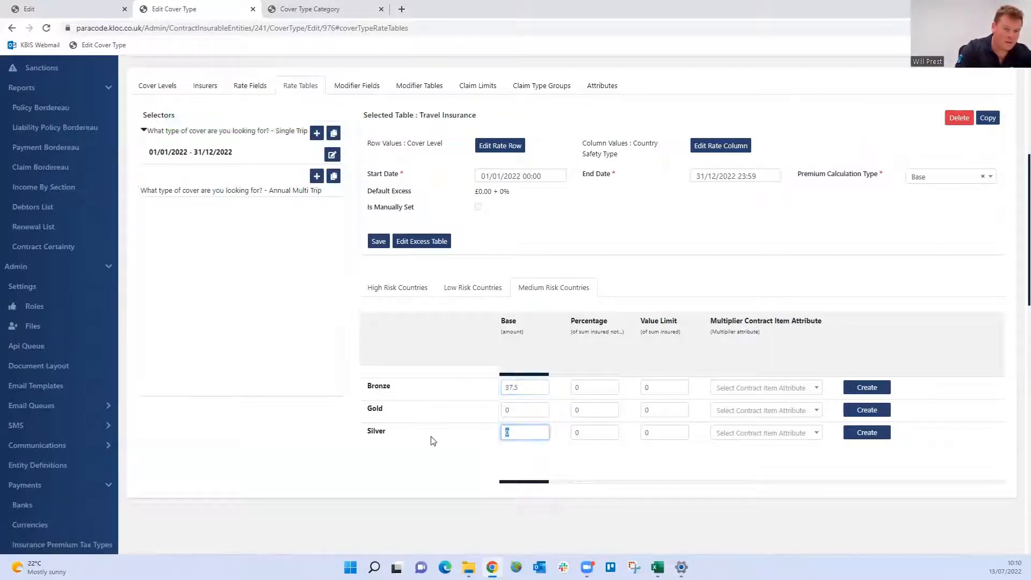
{"action": "type", "text": "75"}
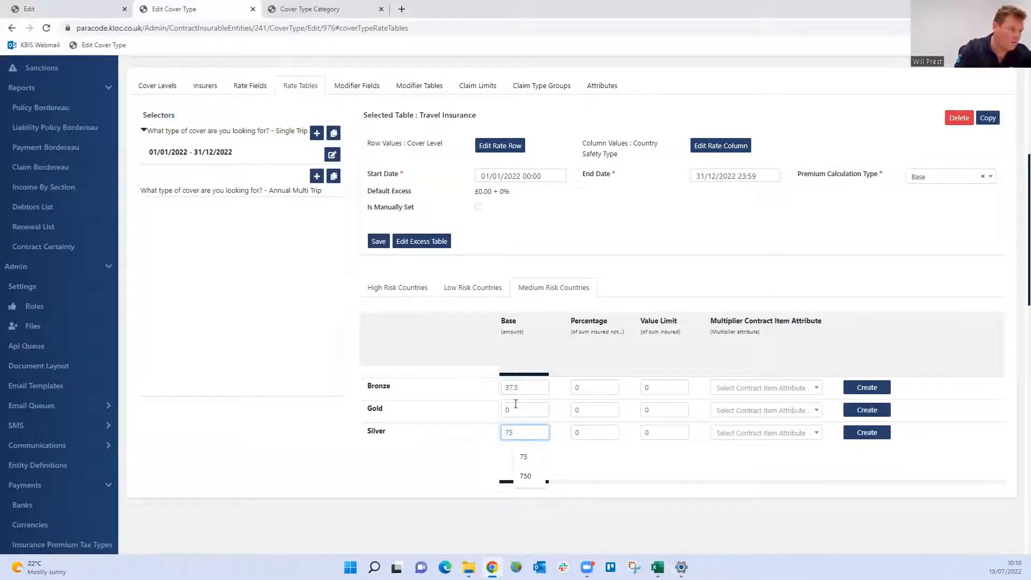
{"action": "left_click", "coordinate": [529, 414]}
{"action": "type", "text": "150"}
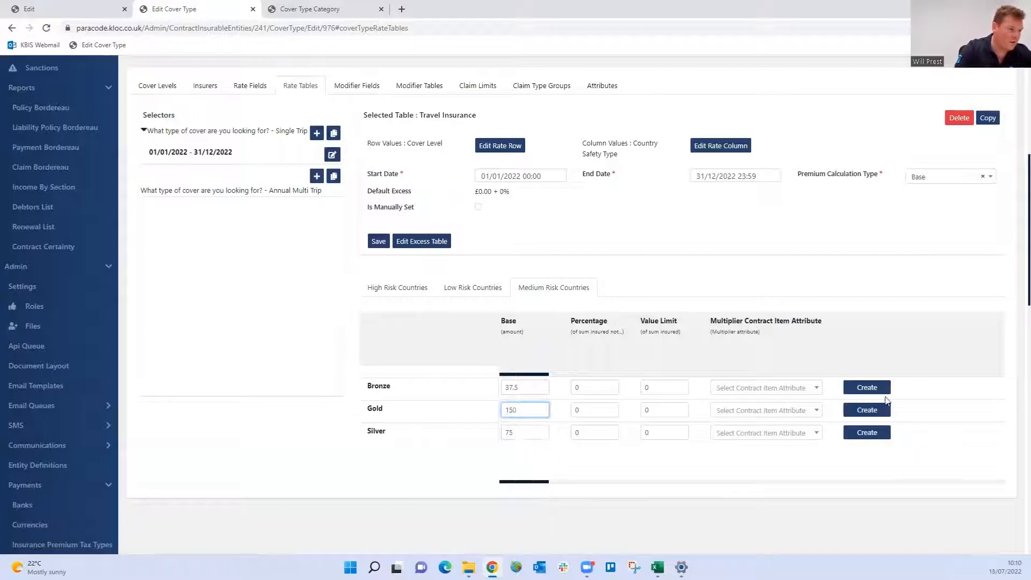
{"action": "left_click", "coordinate": [879, 395]}
{"action": "left_click", "coordinate": [881, 412]}
{"action": "left_click", "coordinate": [878, 435]}
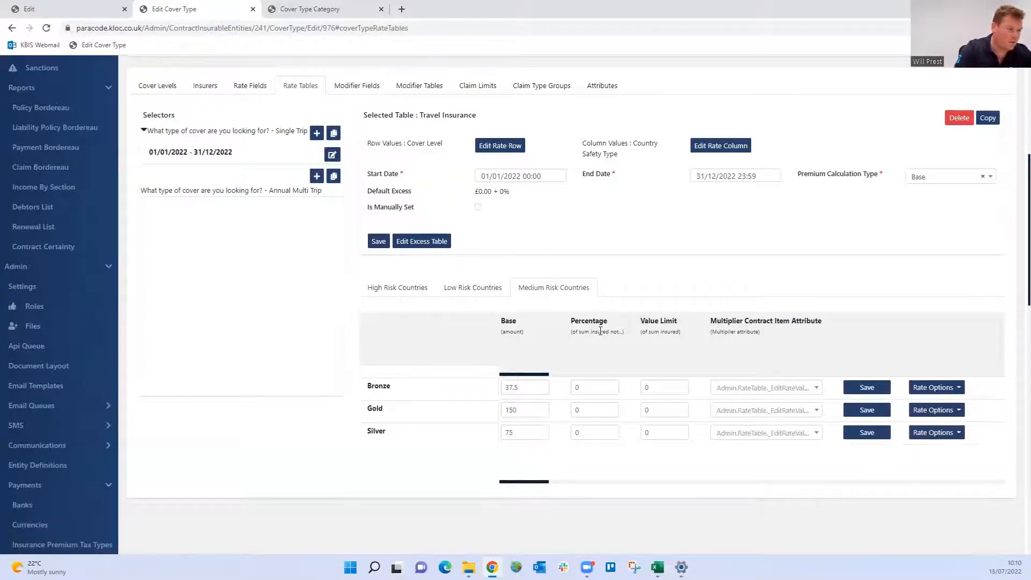
Clone the Single Trip rate table version to the Annual Multi Trip selector
{"action": "scroll", "coordinate": [344, 295], "scroll_direction": "up", "scroll_amount": 5}
{"action": "scroll", "coordinate": [344, 354], "scroll_direction": "down", "scroll_amount": 1}
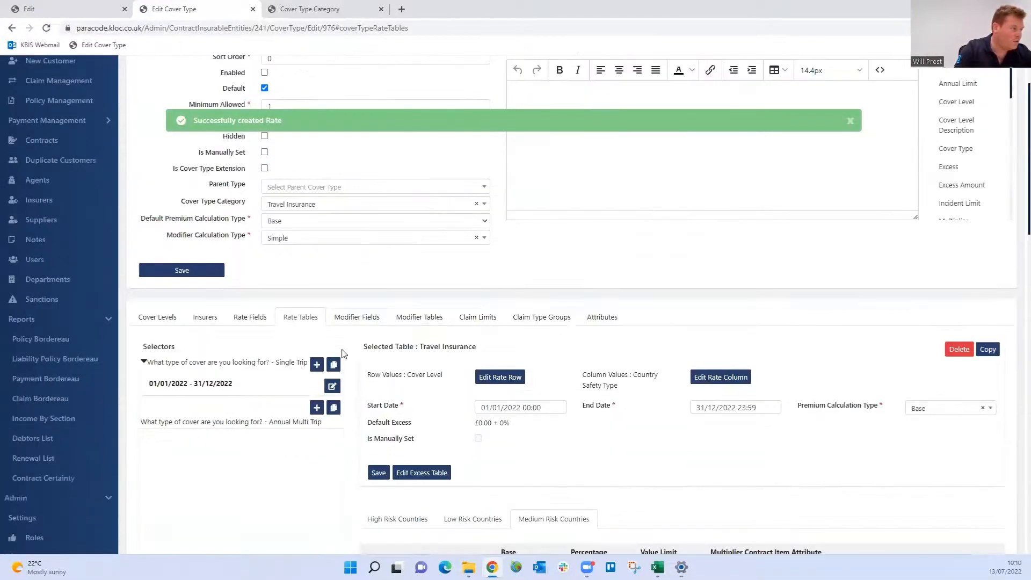
{"action": "scroll", "coordinate": [342, 354], "scroll_direction": "down", "scroll_amount": 2}
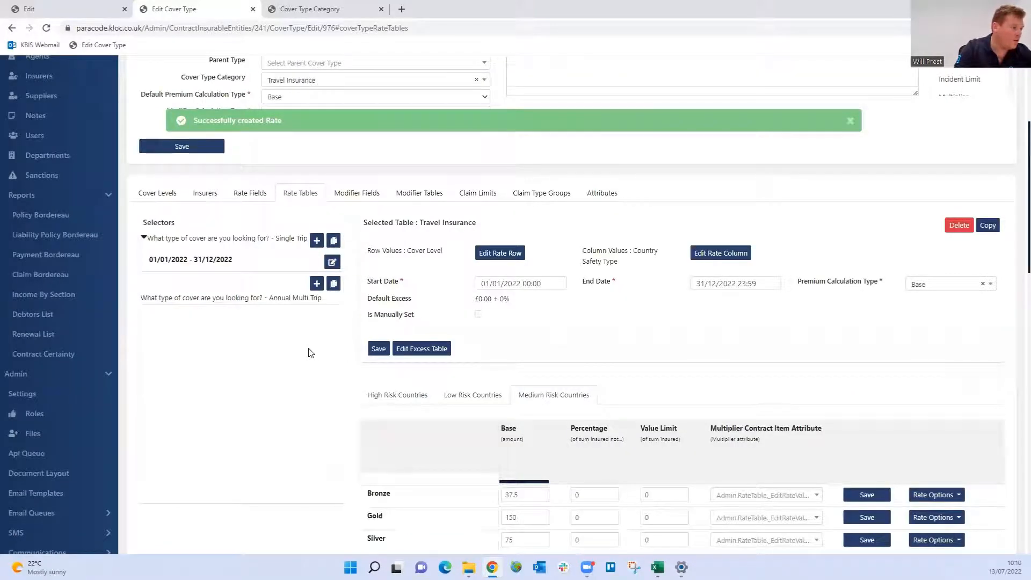
{"action": "left_click", "coordinate": [334, 284]}
{"action": "left_click", "coordinate": [668, 150]}
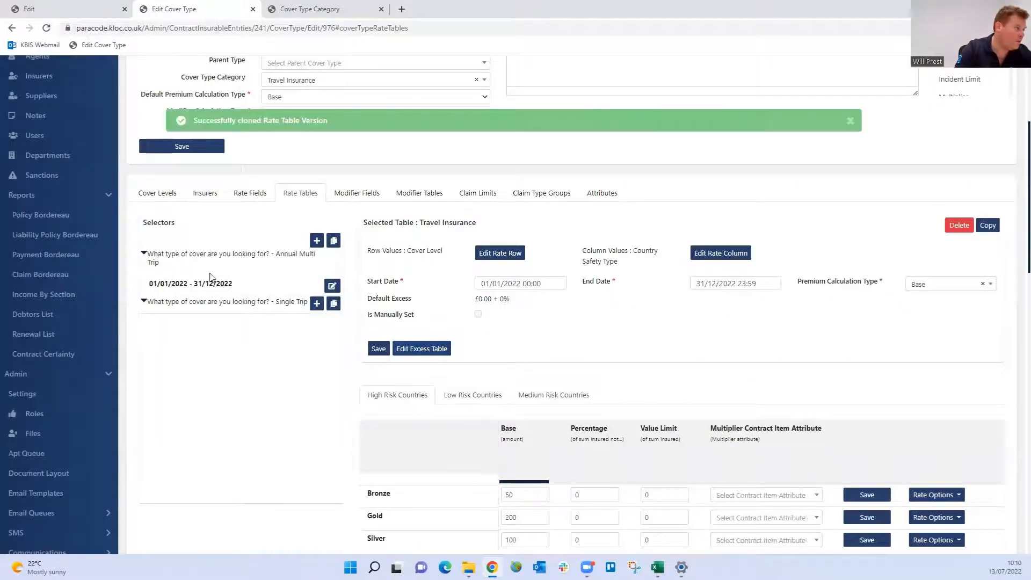
Set the Annual Multi Trip base amounts for High Risk Countries to Bronze 100, Silver 200 and Gold 400
{"action": "scroll", "coordinate": [587, 293], "scroll_direction": "down", "scroll_amount": 2}
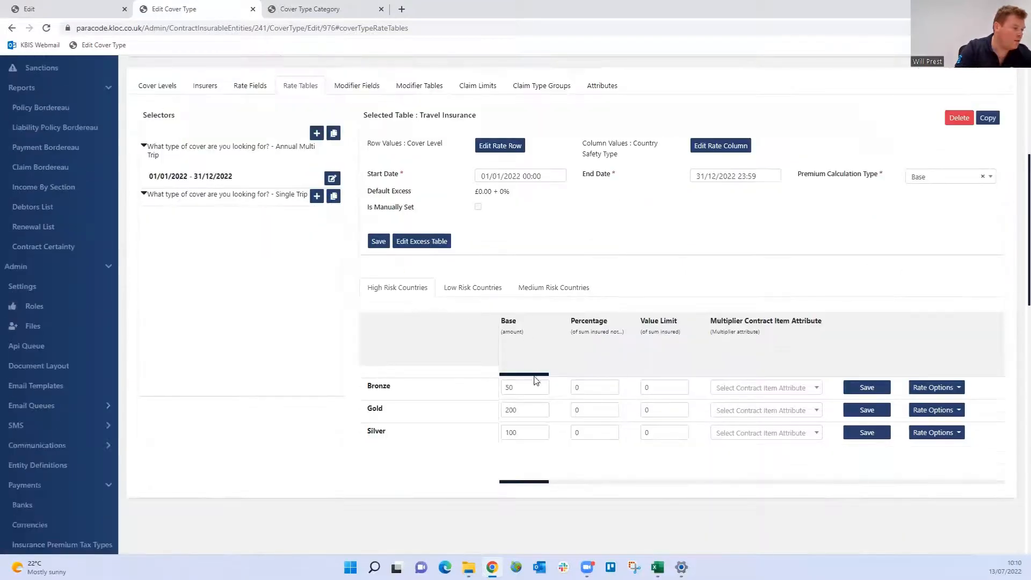
{"action": "double_click", "coordinate": [530, 384]}
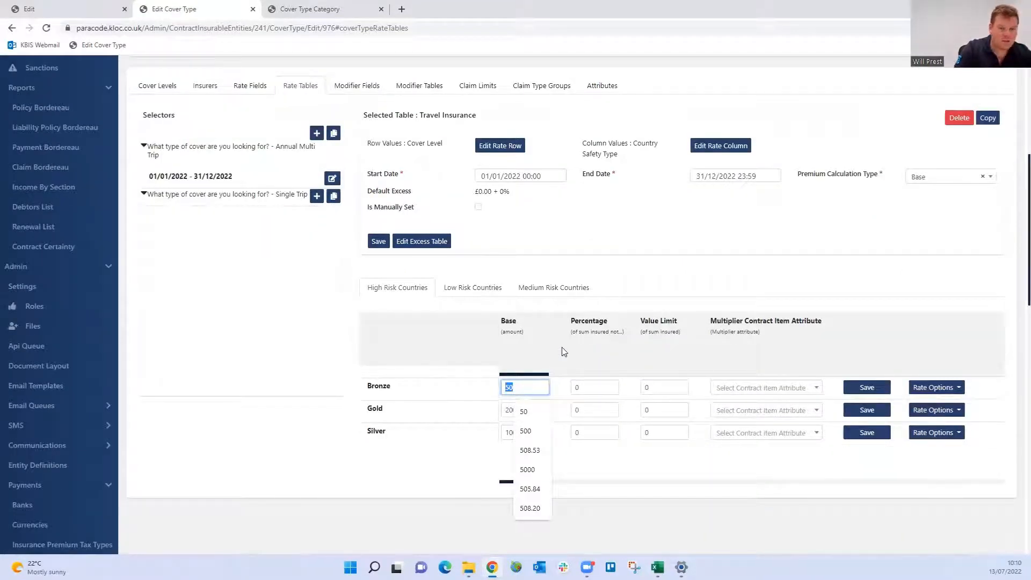
{"action": "type", "text": "100"}
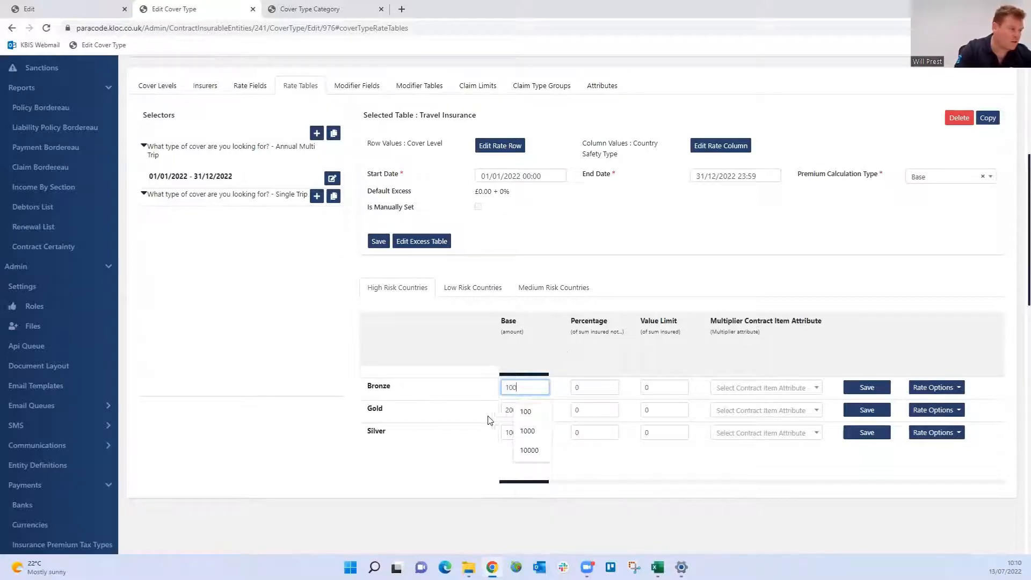
{"action": "double_click", "coordinate": [505, 428]}
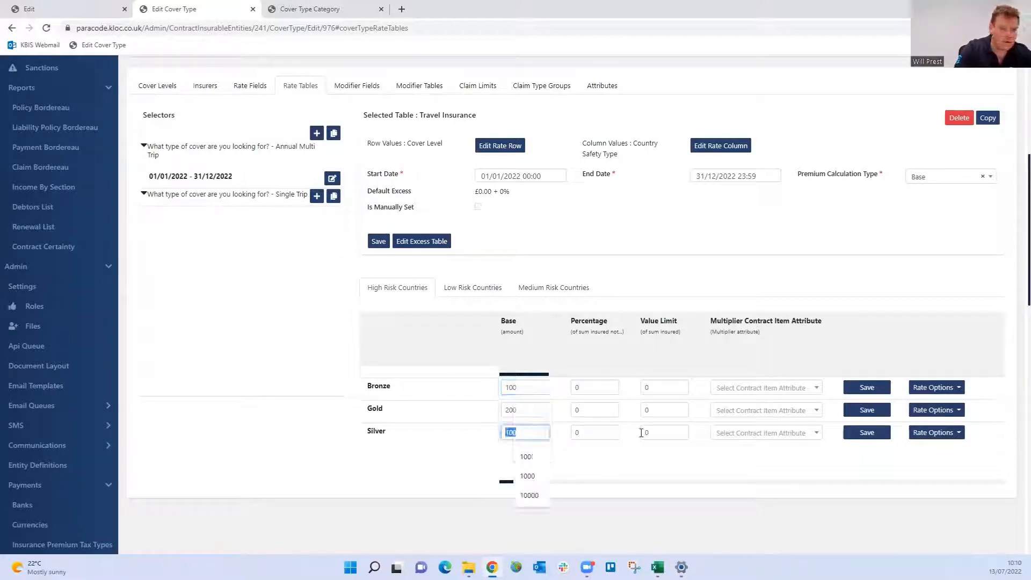
{"action": "type", "text": "200"}
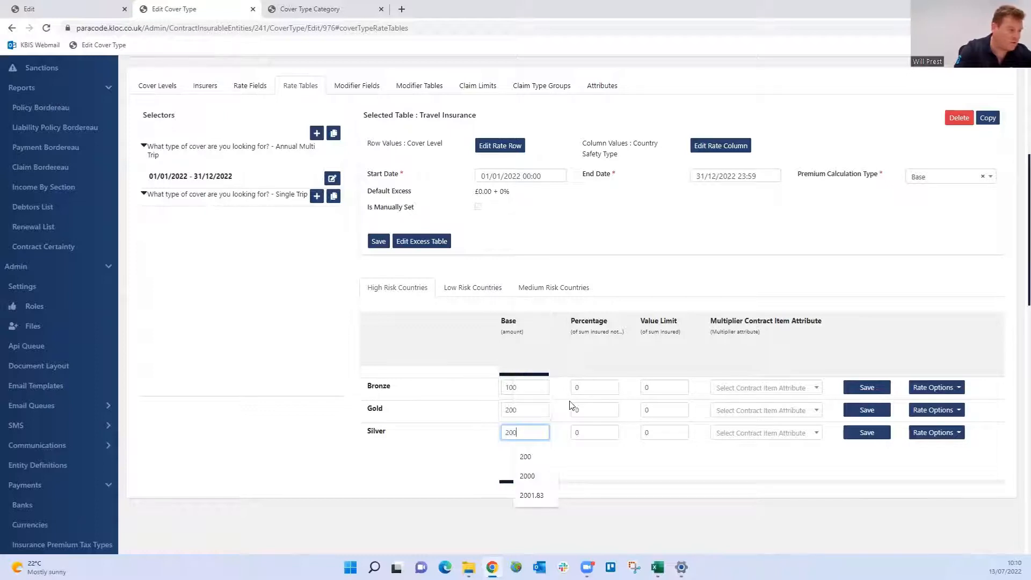
{"action": "double_click", "coordinate": [507, 408]}
{"action": "type", "text": "400"}
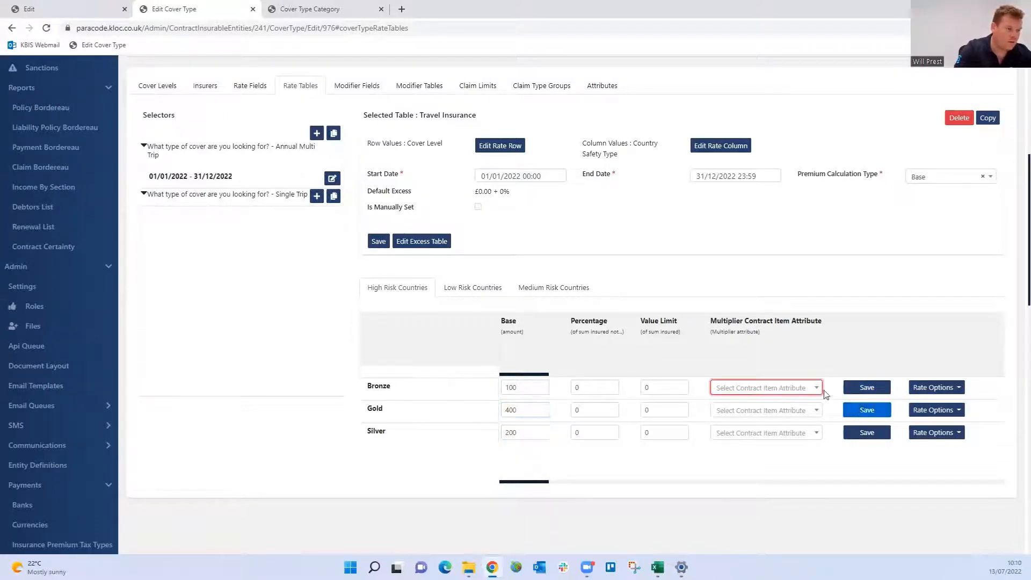
Choose Policy Insurable CoverType multiplier attributes for the Bronze, Gold and Silver High Risk Countries rates, with Total Value to Insure for Bronze
{"action": "left_click", "coordinate": [788, 389]}
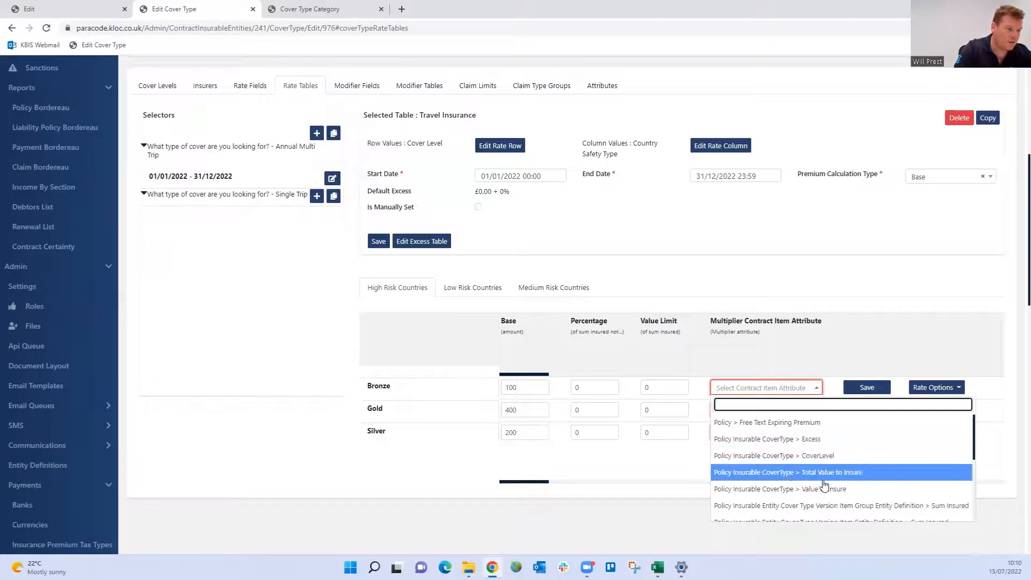
{"action": "left_click", "coordinate": [822, 476]}
{"action": "left_click", "coordinate": [800, 412]}
{"action": "left_click", "coordinate": [833, 511]}
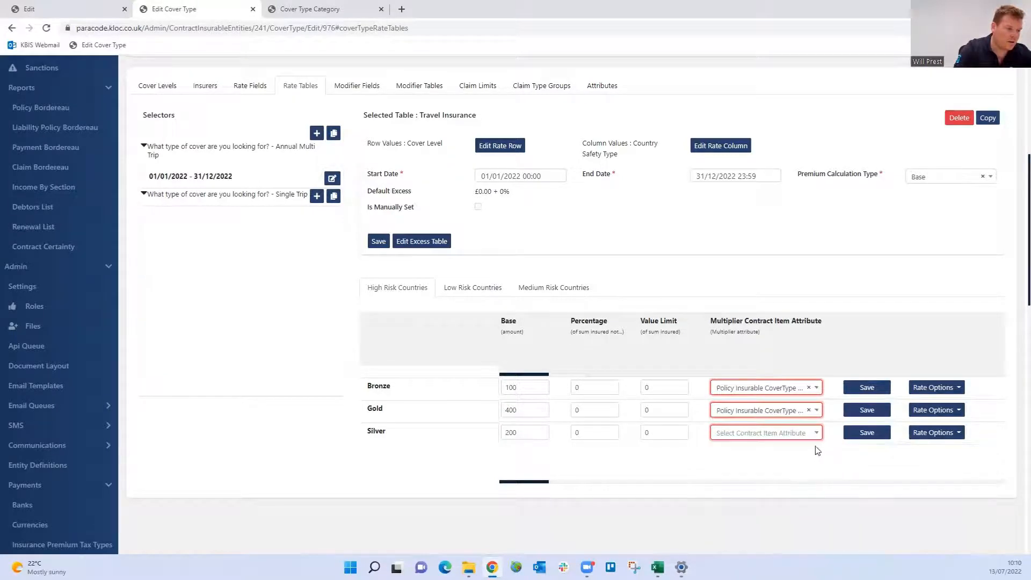
{"action": "left_click", "coordinate": [802, 433]}
{"action": "left_click", "coordinate": [808, 392]}
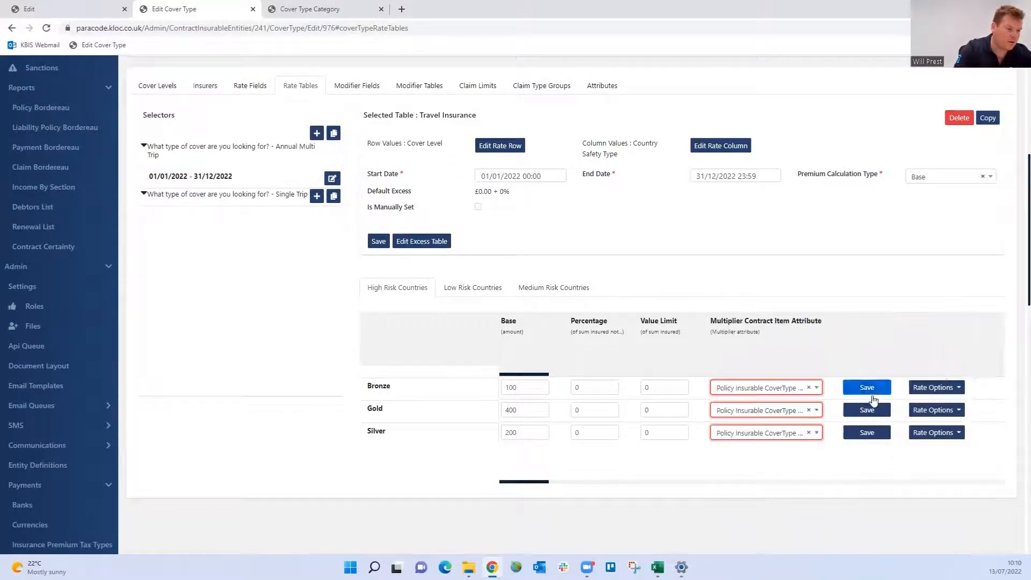
Save the High Risk rates and set the Annual Multi Trip Medium Risk base amounts to Bronze 75, Silver 150 and Gold 300
{"action": "left_click", "coordinate": [866, 432]}
{"action": "left_click", "coordinate": [559, 290]}
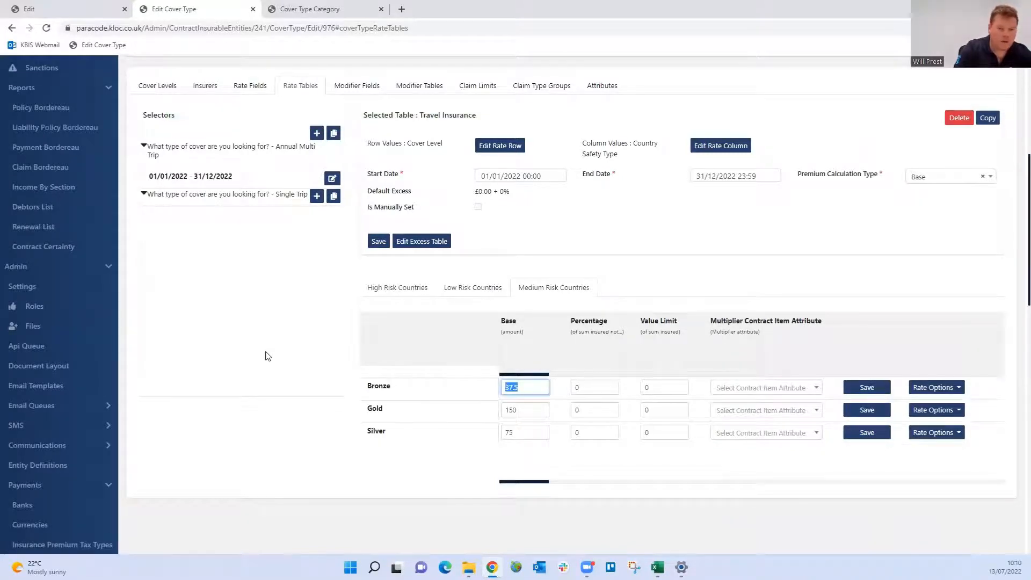
{"action": "type", "text": "75"}
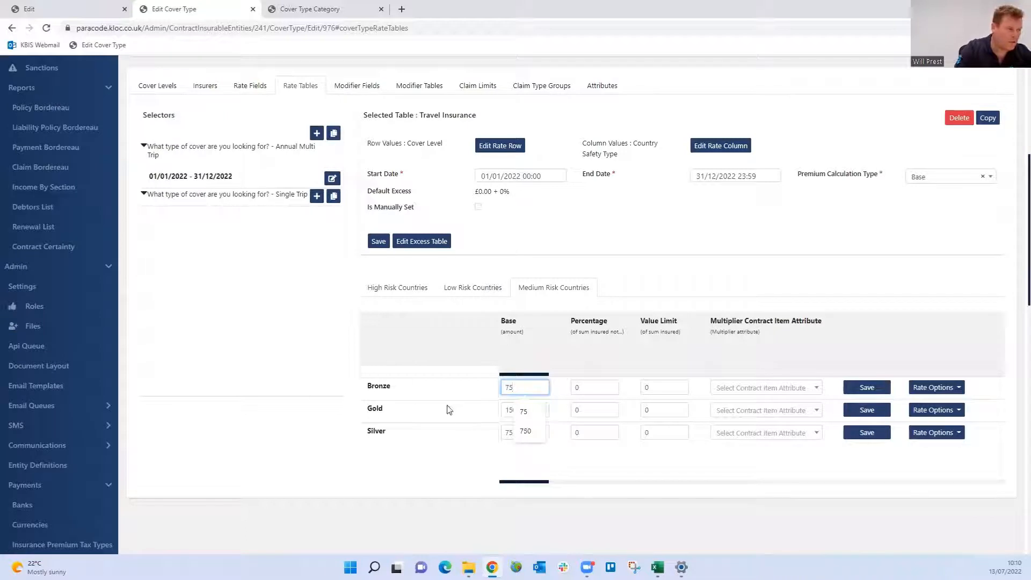
{"action": "left_click_drag", "start_coordinate": [505, 432], "coordinate": [541, 433]}
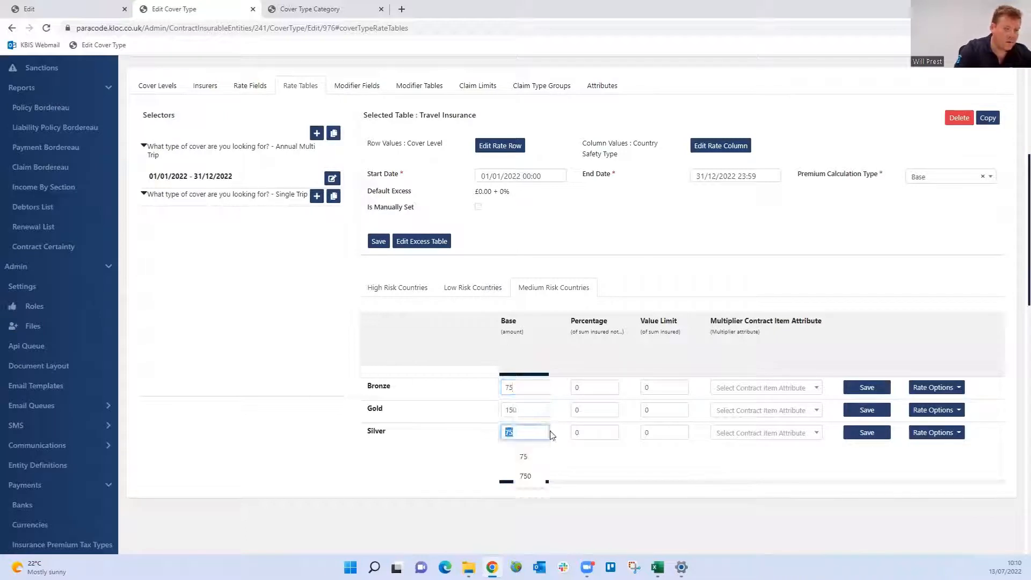
{"action": "type", "text": "150"}
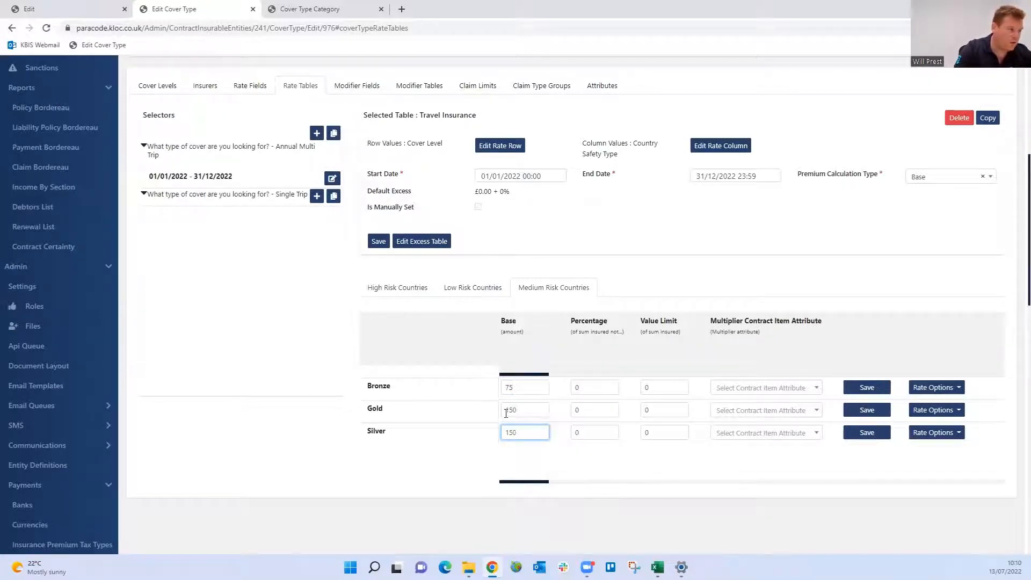
{"action": "left_click_drag", "start_coordinate": [505, 413], "coordinate": [535, 410]}
{"action": "type", "text": "300"}
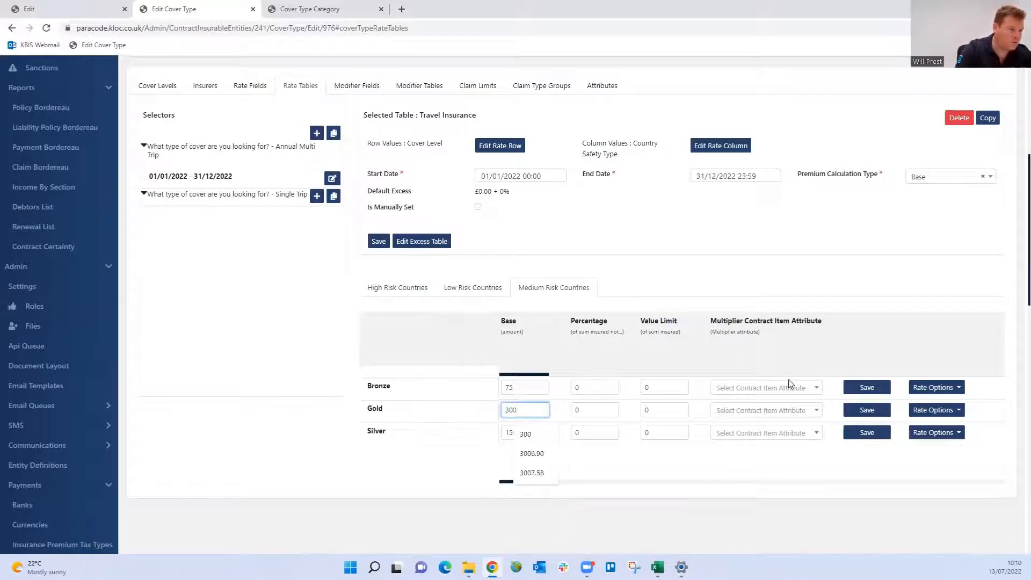
Choose Policy Insurable CoverType > Value to Insure as the multiplier for the Bronze, Gold and Silver Medium Risk rates and save them
{"action": "left_click", "coordinate": [777, 388]}
{"action": "left_click", "coordinate": [756, 489]}
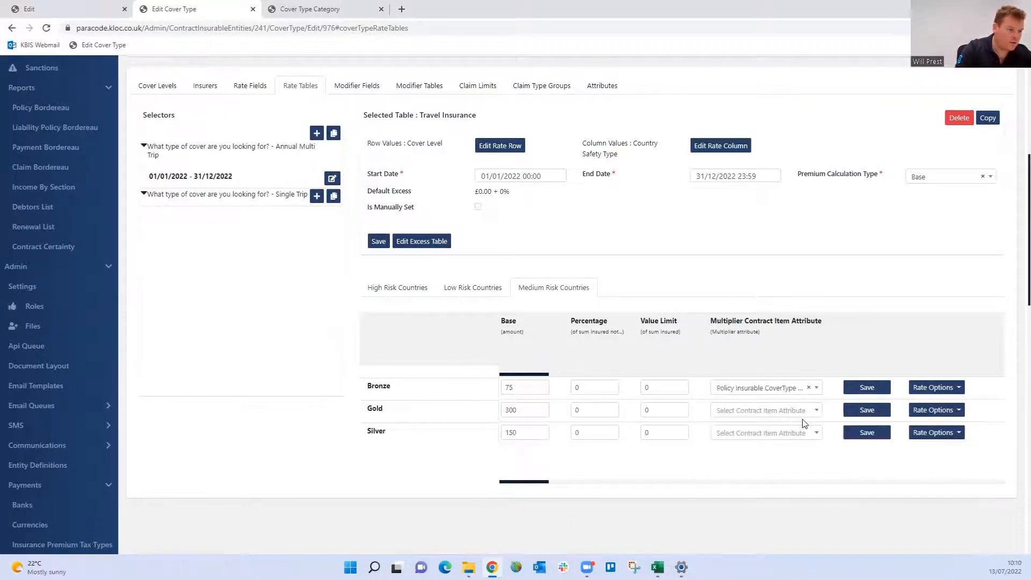
{"action": "left_click", "coordinate": [804, 411]}
{"action": "left_click", "coordinate": [821, 510]}
{"action": "left_click", "coordinate": [800, 433]}
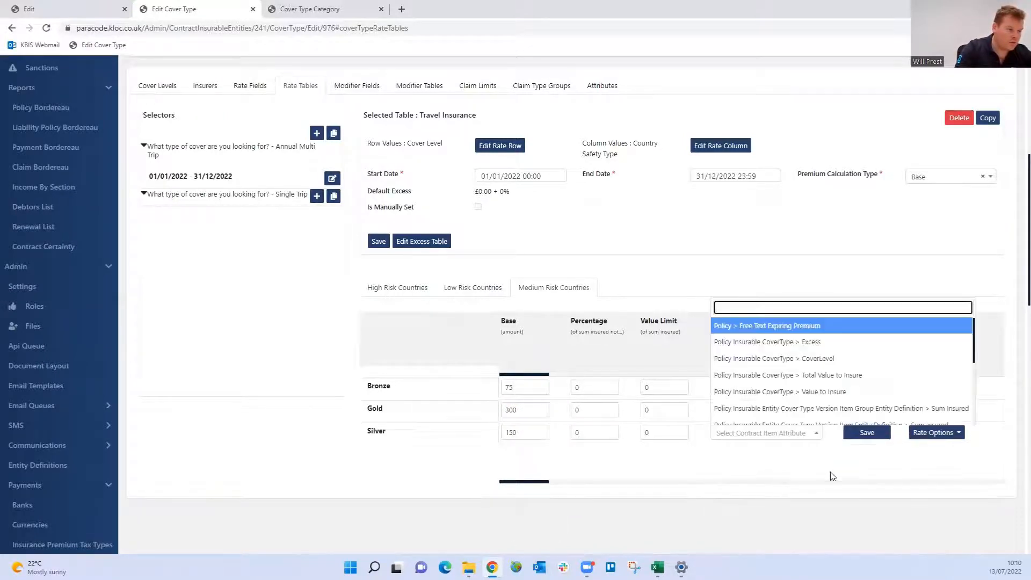
{"action": "left_click", "coordinate": [838, 391]}
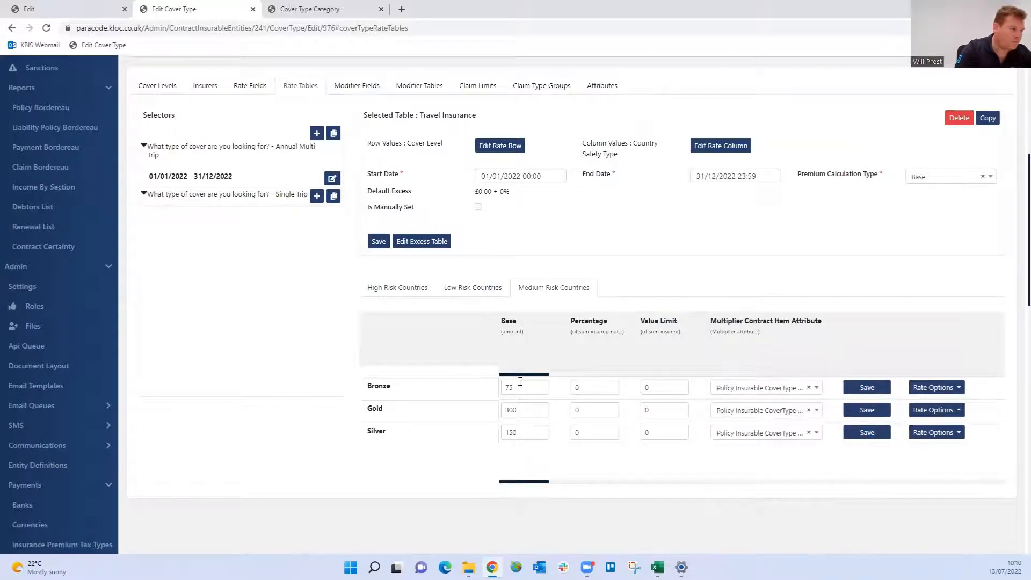
{"action": "left_click", "coordinate": [475, 290]}
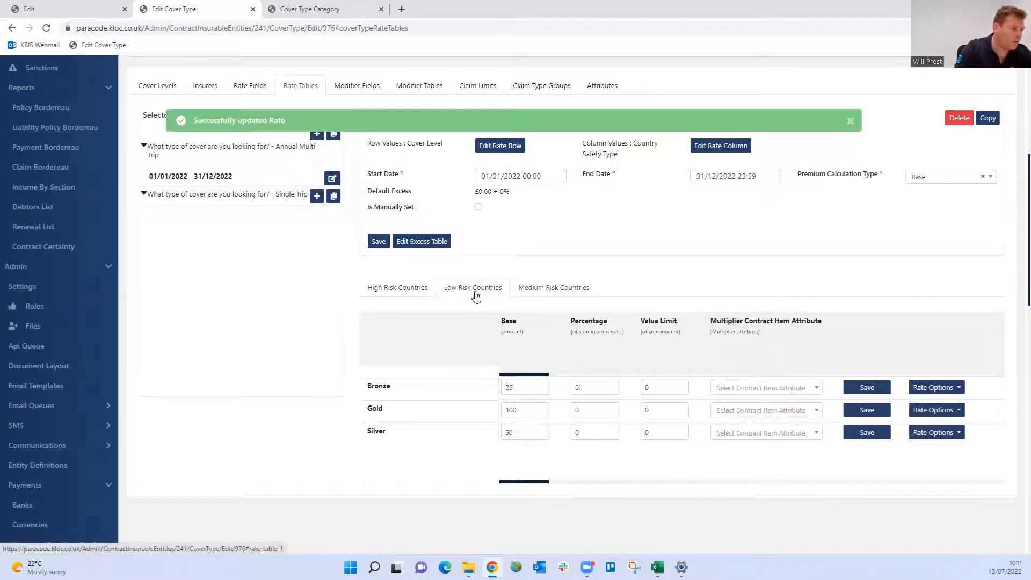
{"action": "left_click", "coordinate": [534, 287]}
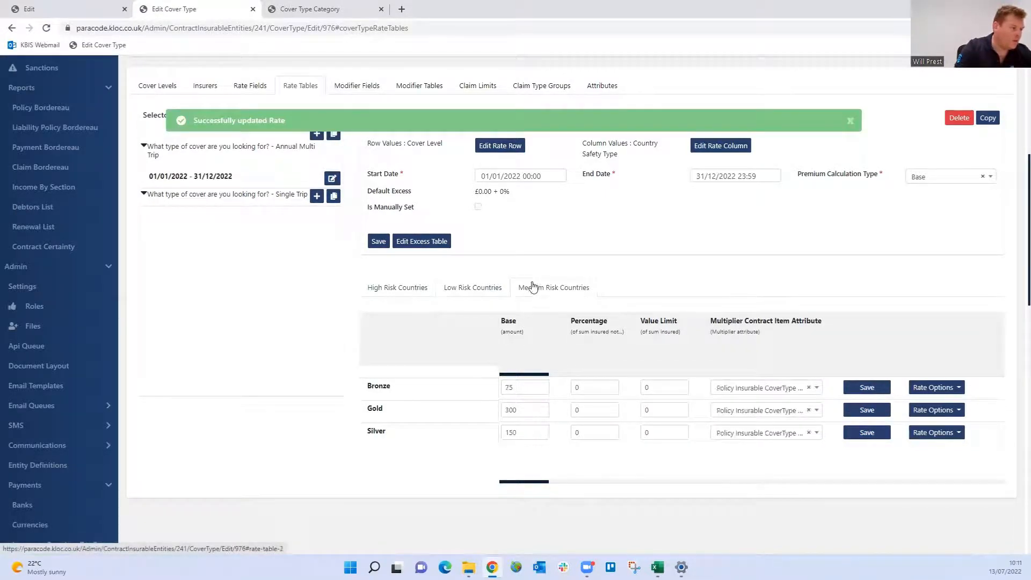
Set the Annual Multi Trip base amounts for Low Risk Countries to Bronze 50, Silver 100 and Gold 200
{"action": "left_click", "coordinate": [502, 291]}
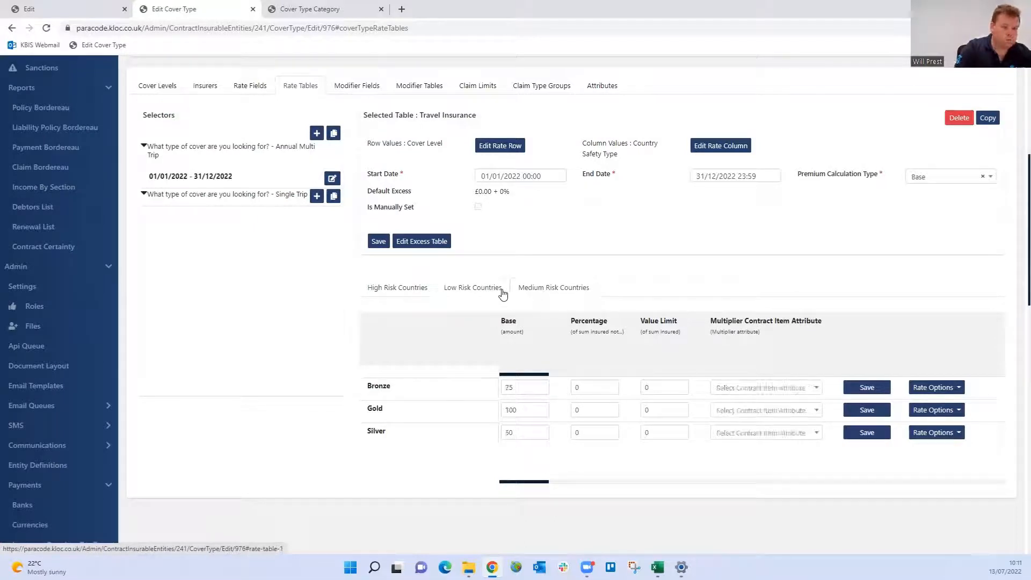
{"action": "left_click", "coordinate": [530, 384]}
{"action": "key", "text": "ctrl+a"}
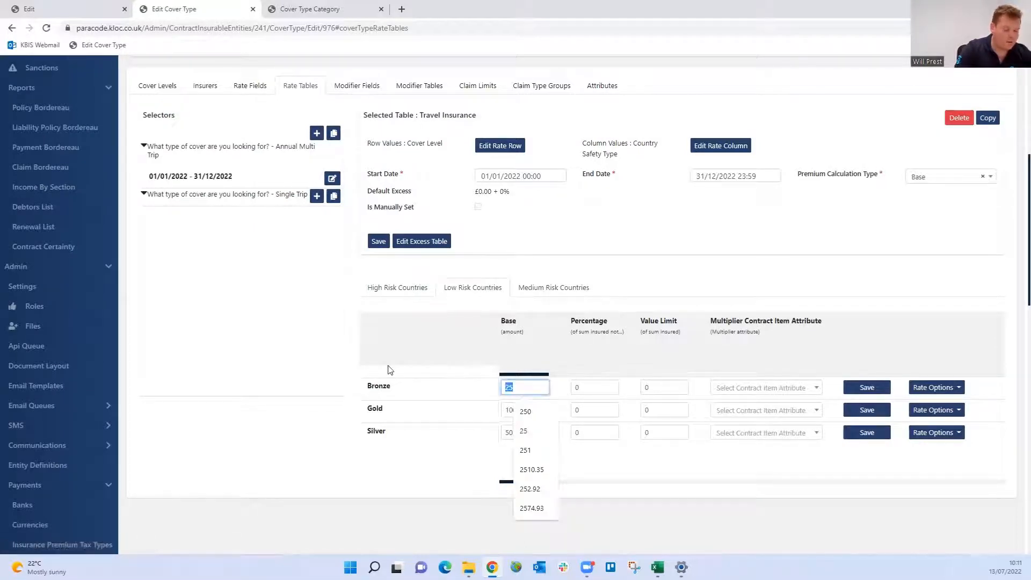
{"action": "type", "text": "50"}
{"action": "left_click_drag", "start_coordinate": [506, 432], "coordinate": [647, 411]}
{"action": "type", "text": "100200"}
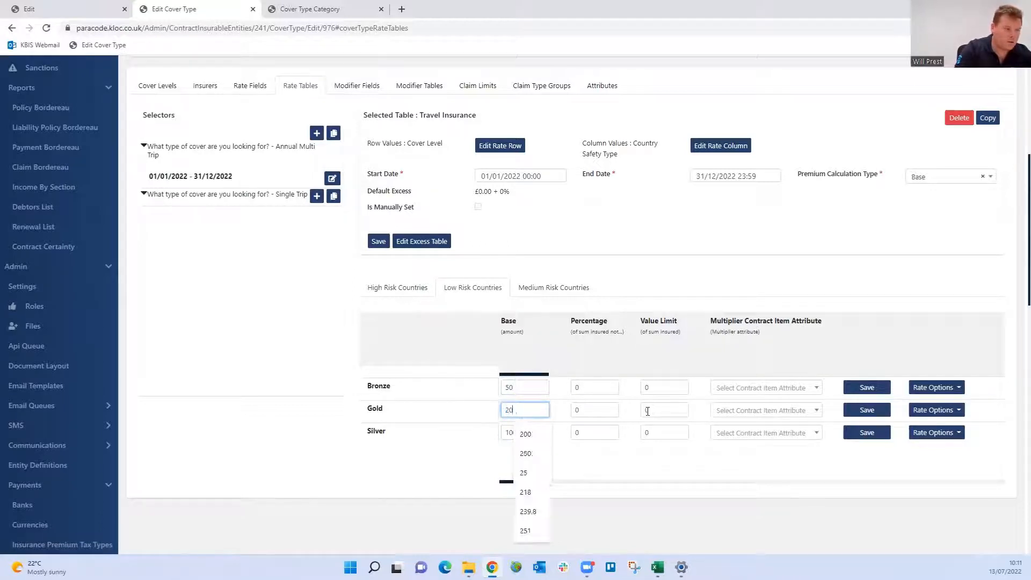
Choose Policy Insurable CoverType multipliers for the Low Risk rates, with Total Value to Insure for Bronze and Gold, and save all three rates
{"action": "left_click", "coordinate": [764, 392]}
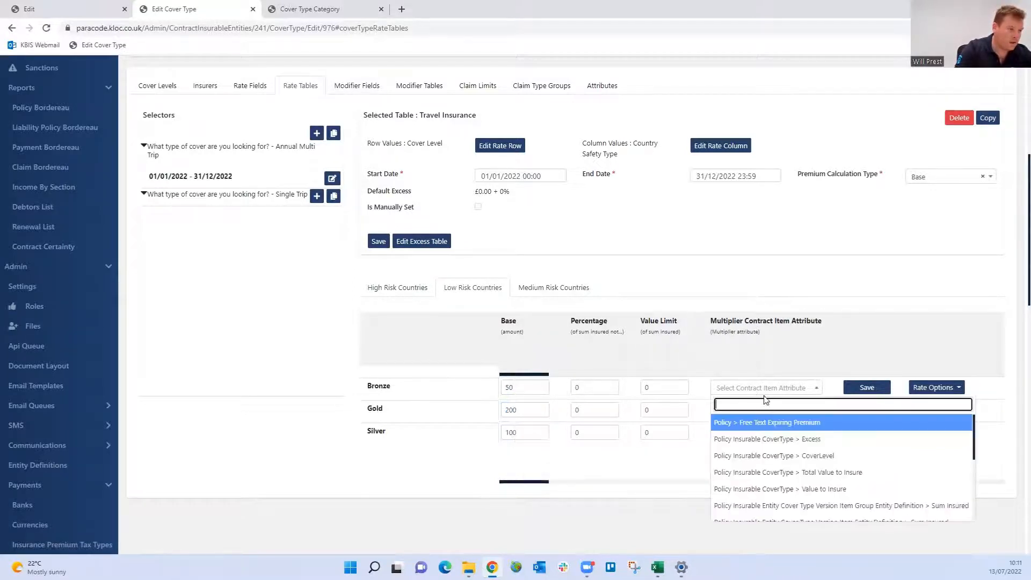
{"action": "left_click", "coordinate": [836, 473]}
{"action": "left_click", "coordinate": [790, 410]}
{"action": "left_click", "coordinate": [834, 495]}
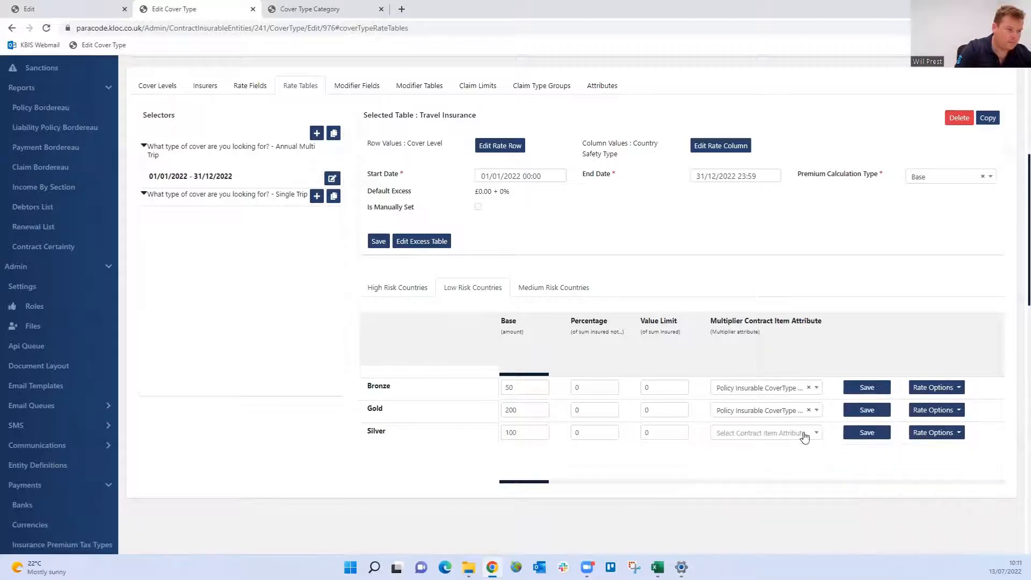
{"action": "left_click", "coordinate": [801, 434]}
{"action": "left_click", "coordinate": [824, 408]}
{"action": "left_click", "coordinate": [885, 388]}
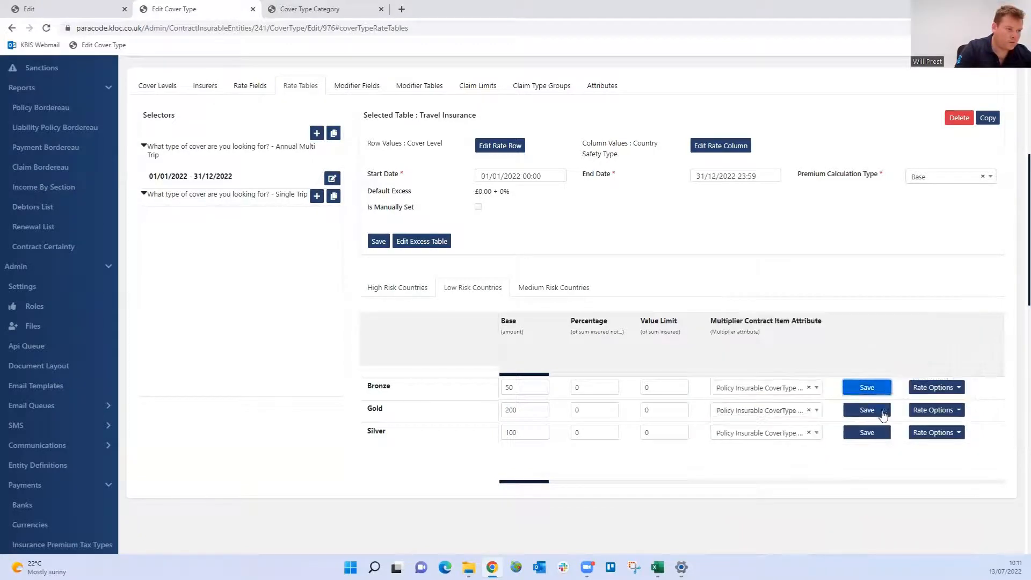
{"action": "left_click", "coordinate": [871, 410]}
{"action": "left_click", "coordinate": [869, 432]}
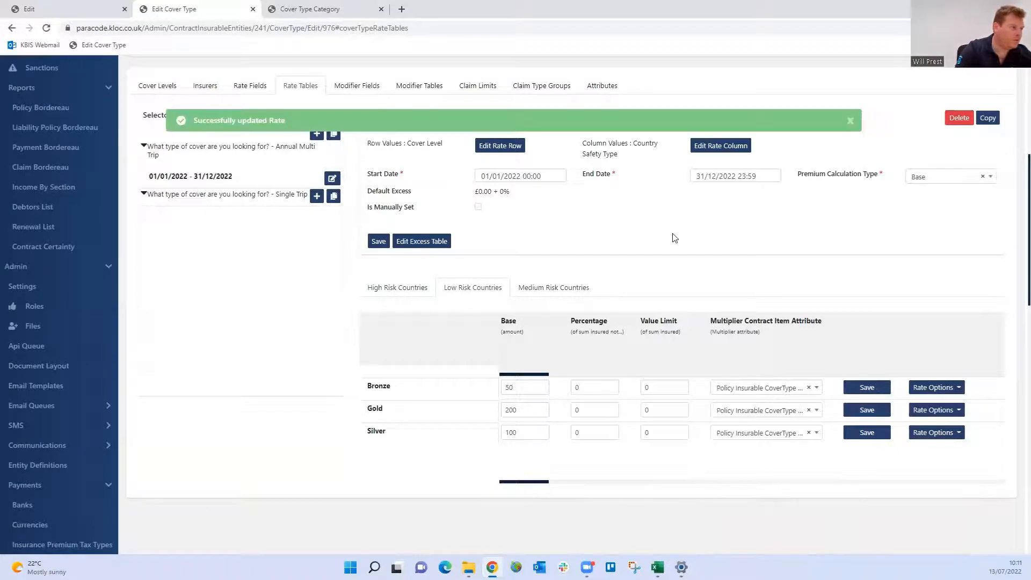
Insert a table of four columns and two rows into the Travel Insurance policy description
{"action": "scroll", "coordinate": [677, 244], "scroll_direction": "up", "scroll_amount": 5}
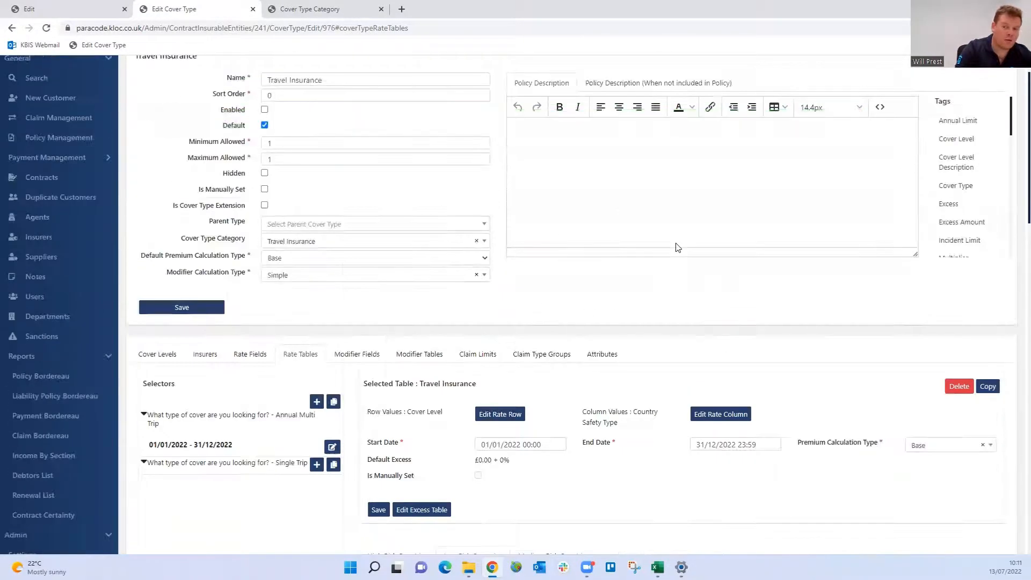
{"action": "scroll", "coordinate": [638, 306], "scroll_direction": "up", "scroll_amount": 1}
{"action": "scroll", "coordinate": [638, 307], "scroll_direction": "up", "scroll_amount": 1}
{"action": "left_click", "coordinate": [536, 203]}
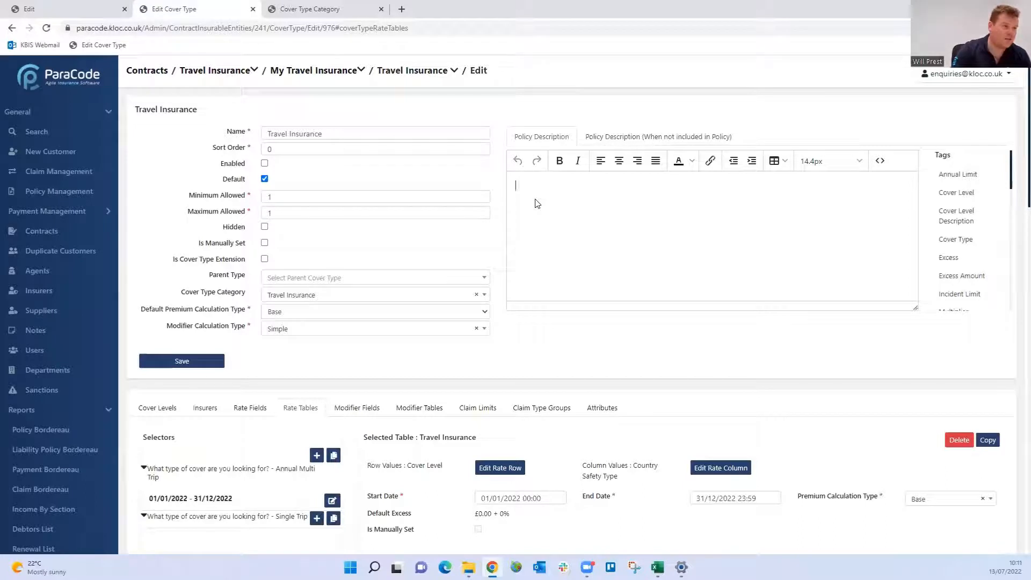
{"action": "left_click", "coordinate": [781, 161]}
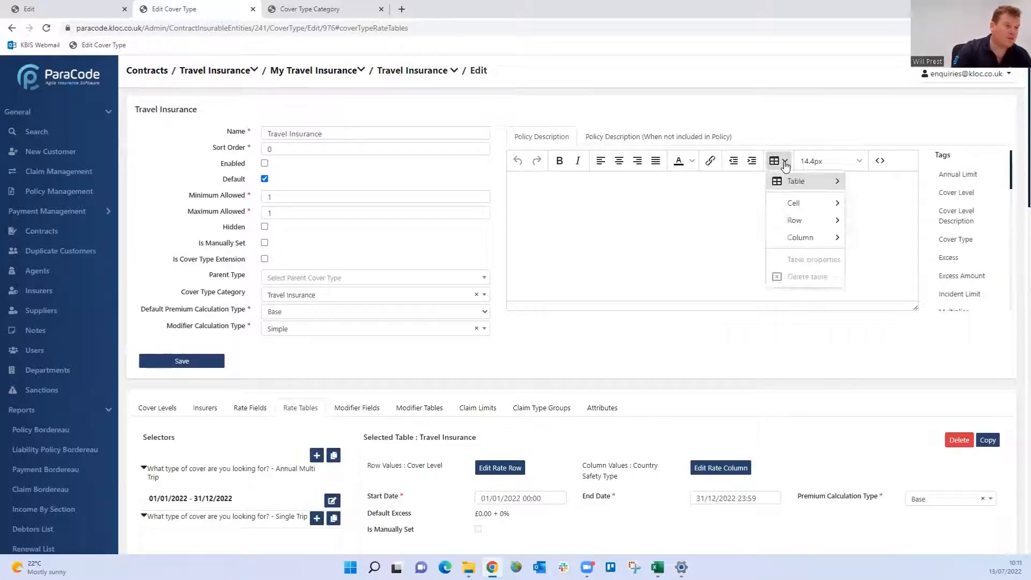
{"action": "mouse_move", "coordinate": [800, 181]}
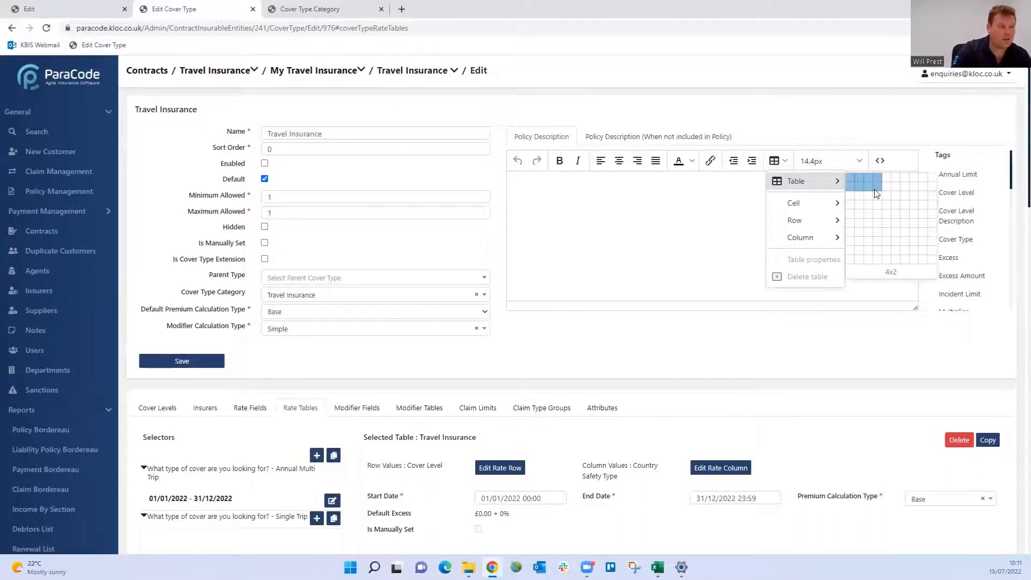
{"action": "left_click", "coordinate": [874, 189]}
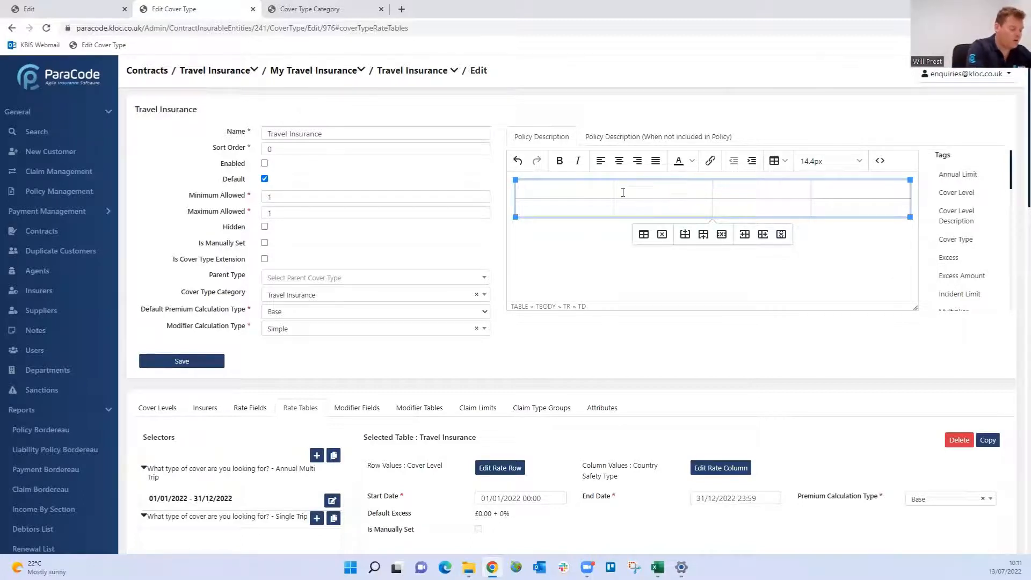
Enter the bold label "Type of Cover:" in the table's first cell and insert the Cover Type tag in the cell beside it
{"action": "type", "text": "T"}
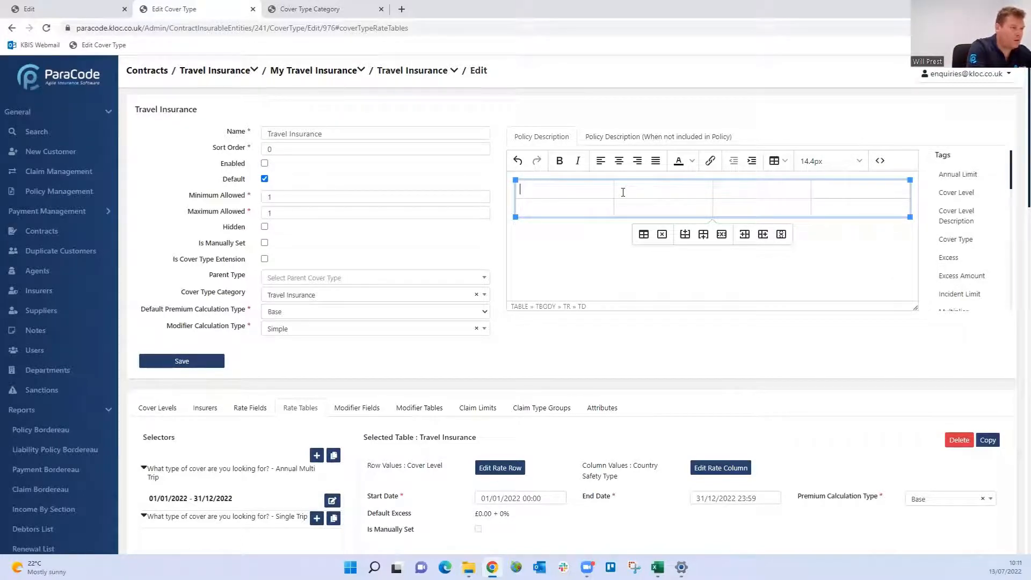
{"action": "key", "text": "ctrl+b"}
{"action": "type", "text": "Tye"}
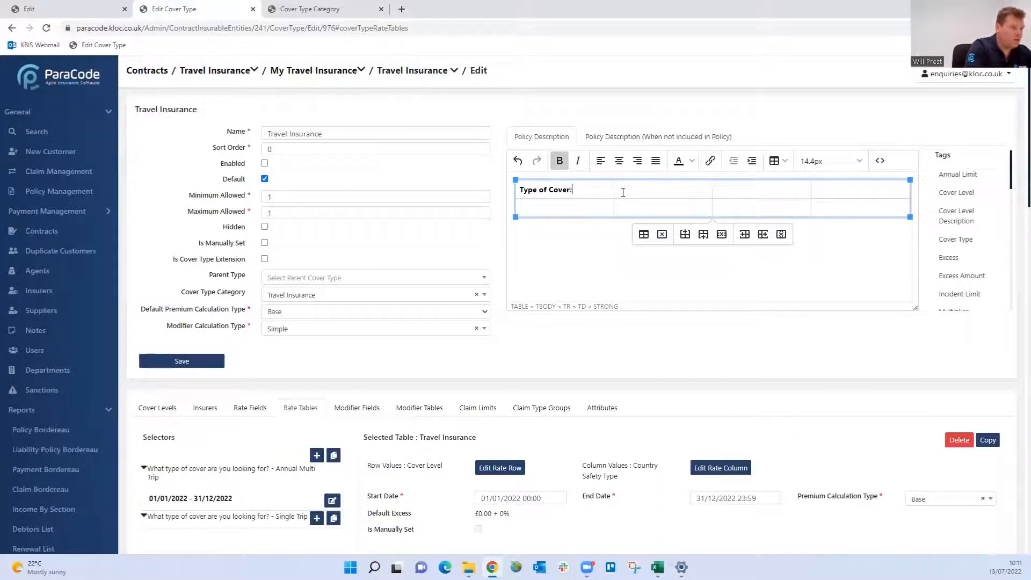
{"action": "left_click", "coordinate": [623, 191]}
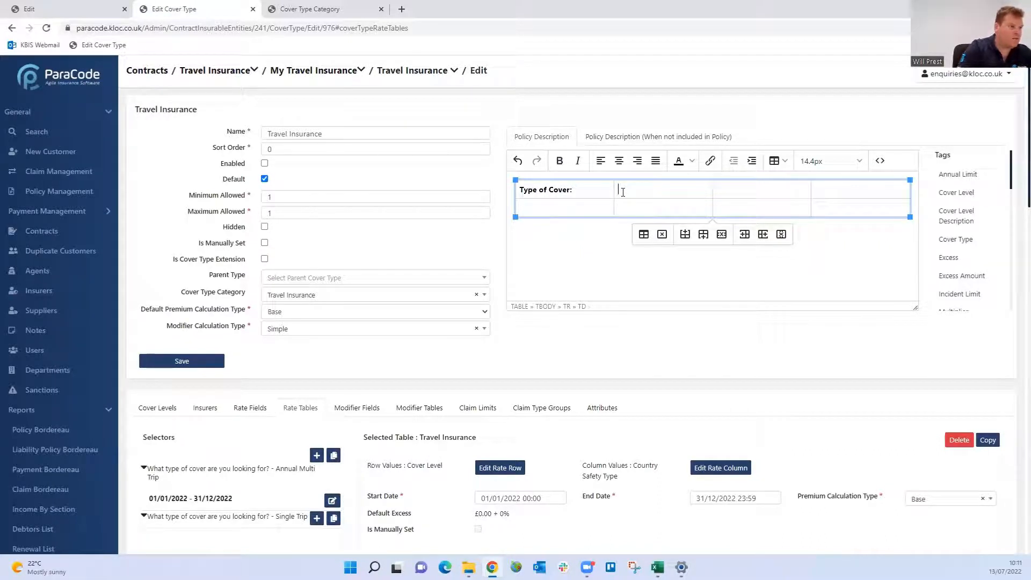
{"action": "left_click", "coordinate": [956, 240]}
{"action": "left_click", "coordinate": [572, 212]}
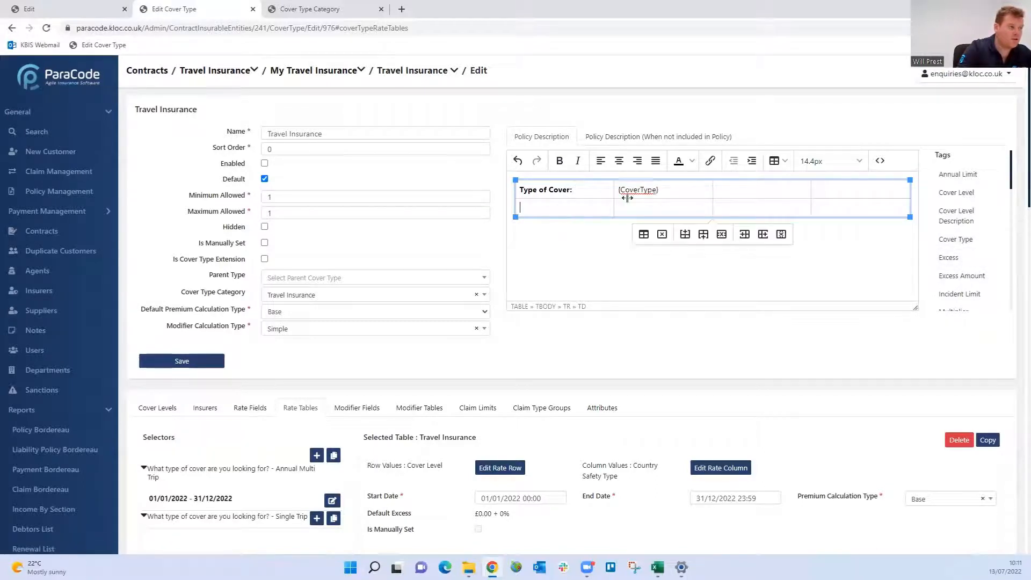
Insert the insurable attribute tag "What type of cover are you looking for?" in the fourth cell of the table's first row
{"action": "left_click", "coordinate": [784, 184]}
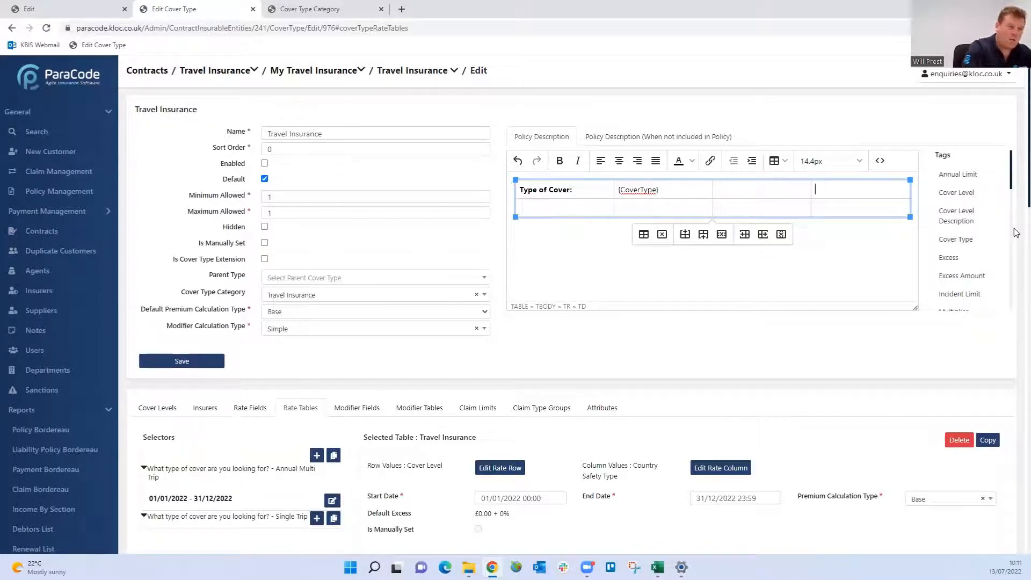
{"action": "scroll", "coordinate": [963, 215], "scroll_direction": "down", "scroll_amount": 10}
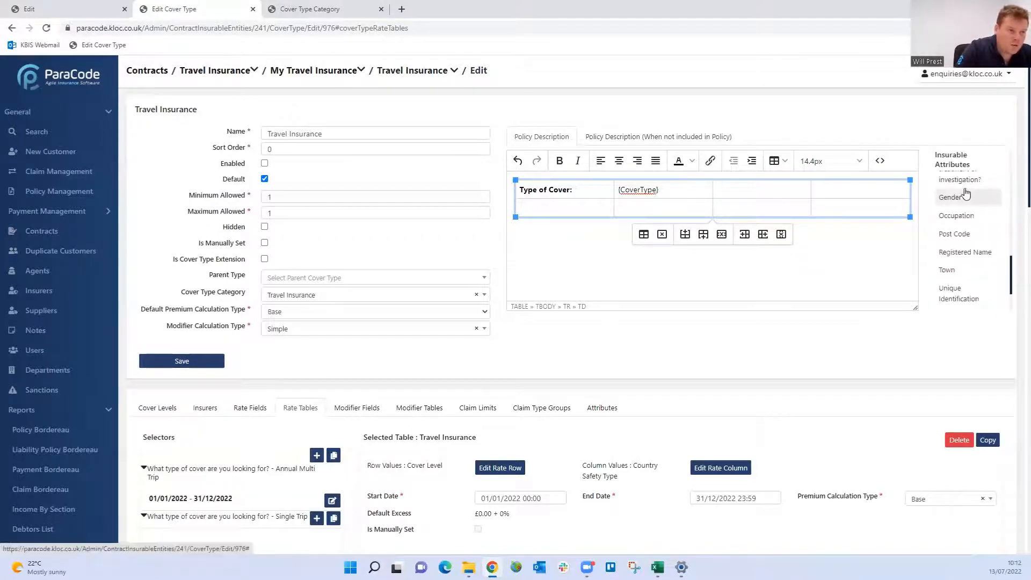
{"action": "scroll", "coordinate": [969, 211], "scroll_direction": "down", "scroll_amount": 2}
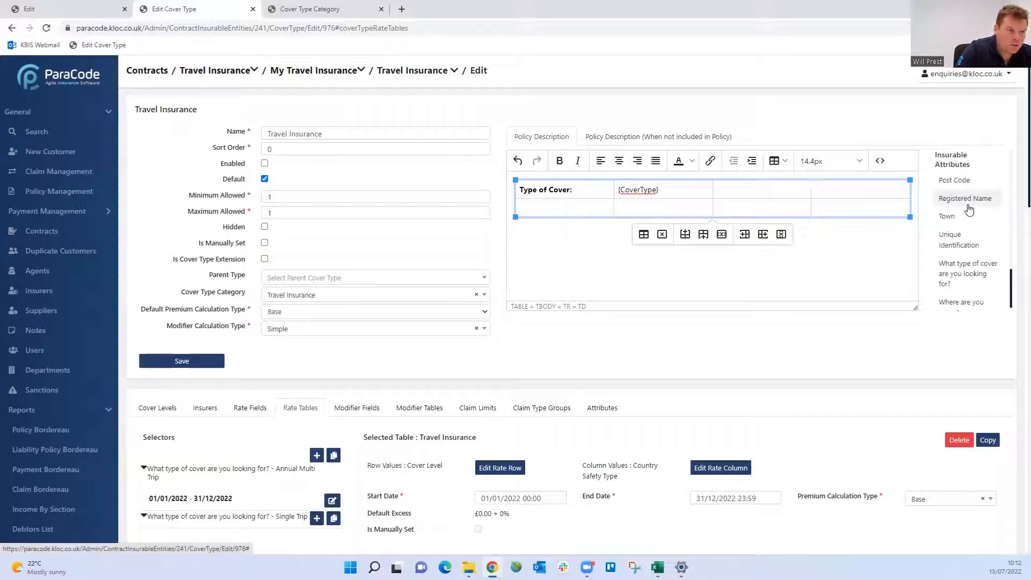
{"action": "left_click", "coordinate": [961, 273]}
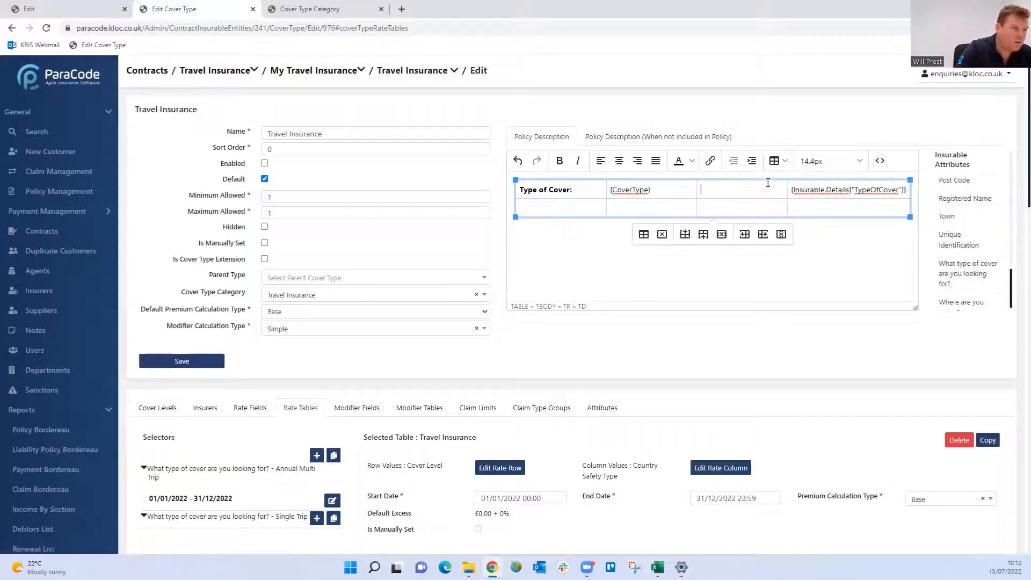
Change the label in the table's first cell to "Section of Cover:"
{"action": "left_click_drag", "start_coordinate": [534, 192], "coordinate": [484, 193]}
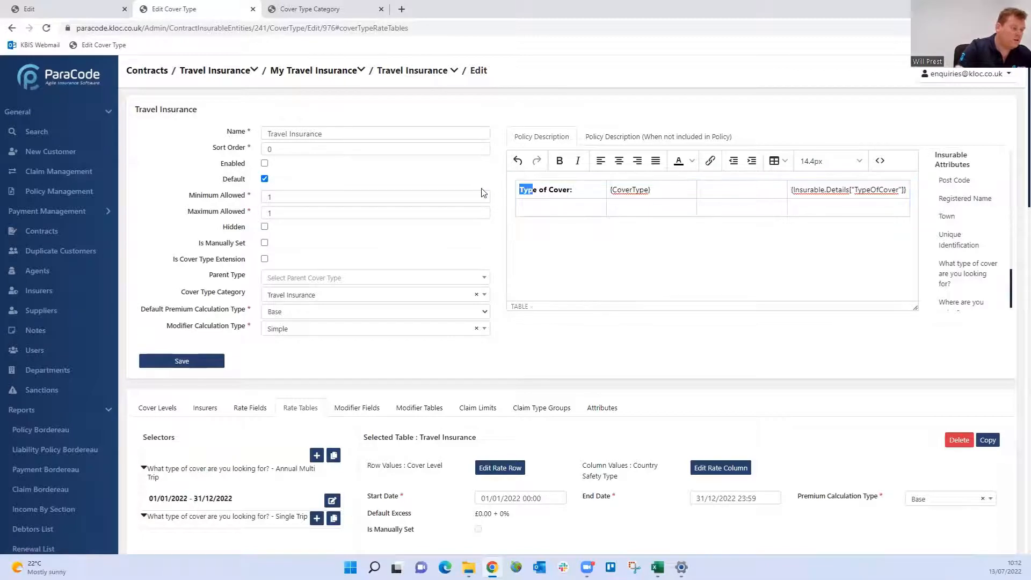
{"action": "key", "text": "BackSpace"}
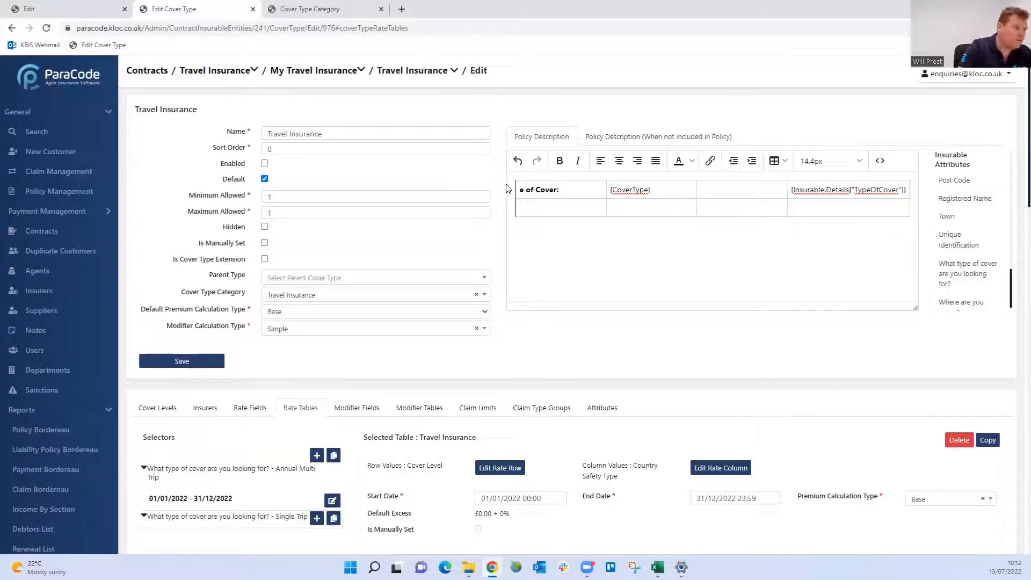
{"action": "left_click", "coordinate": [524, 190]}
{"action": "key", "text": "BackSpace"}
{"action": "type", "text": "Sect"}
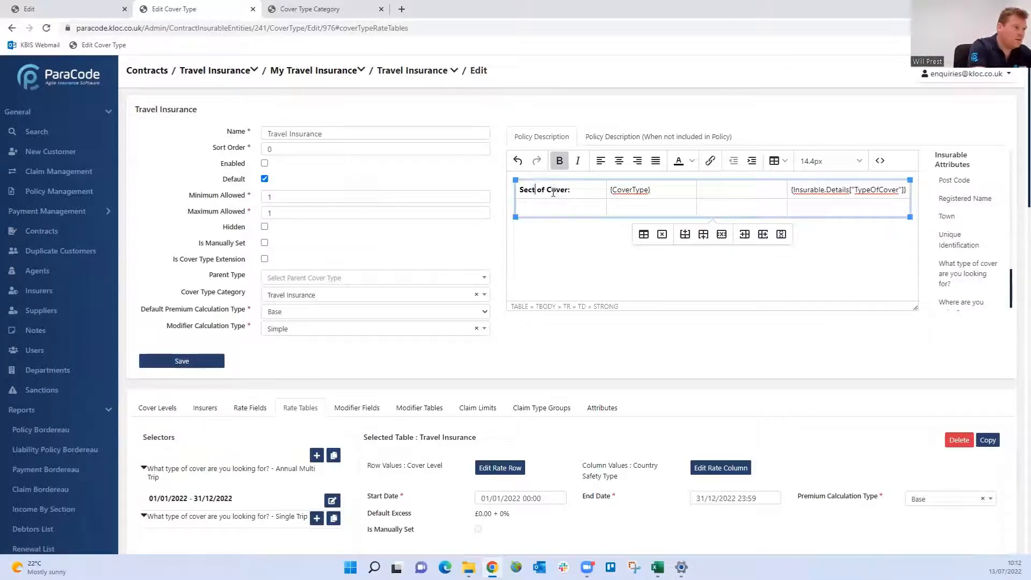
{"action": "type", "text": "ion"}
Enter the bold label "Type of Cover:" in the third cell of the table's first row
{"action": "left_click", "coordinate": [746, 190]}
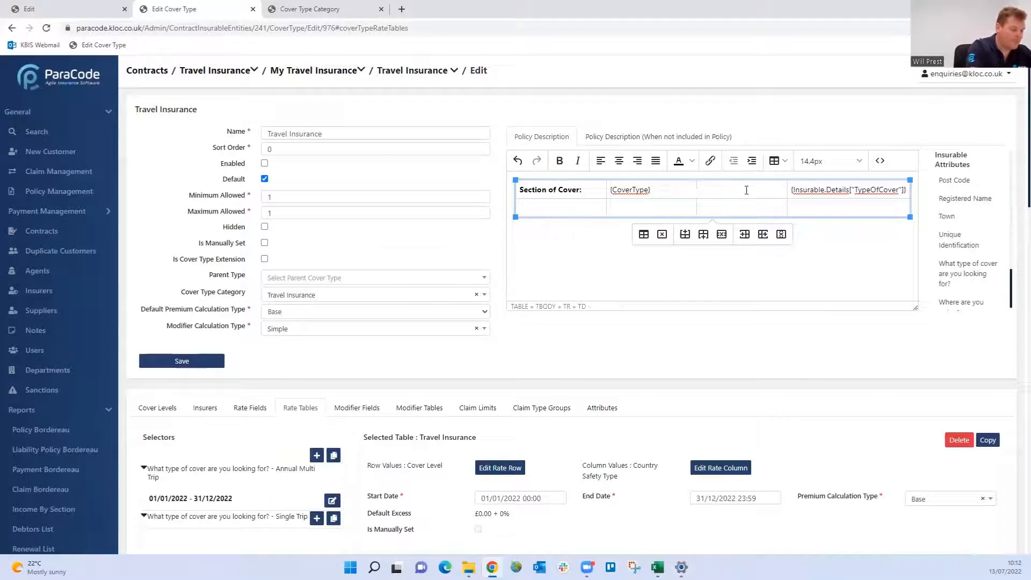
{"action": "key", "text": "ctrl+b"}
{"action": "type", "text": "Type of cov"}
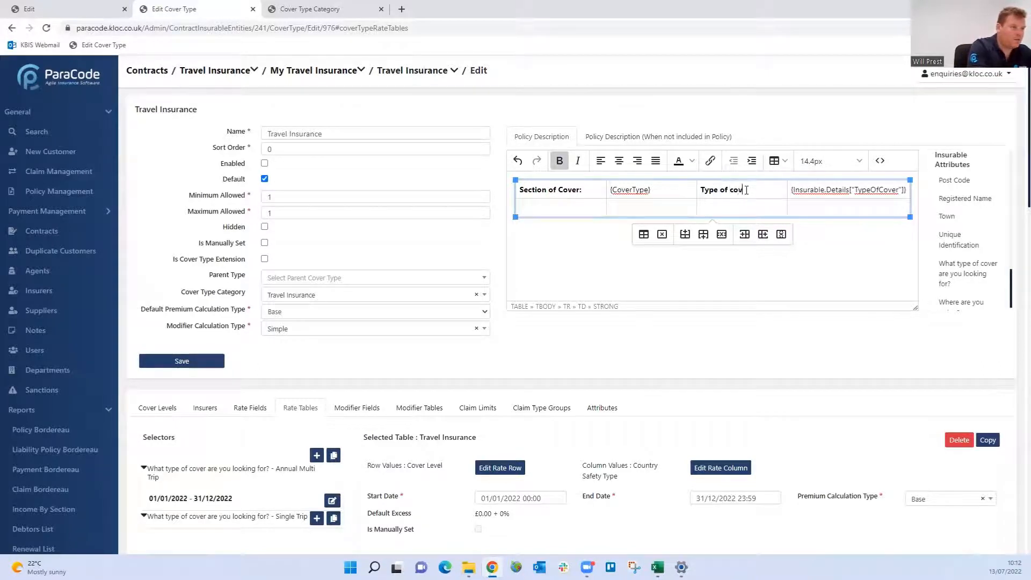
{"action": "type", "text": "Cover:"}
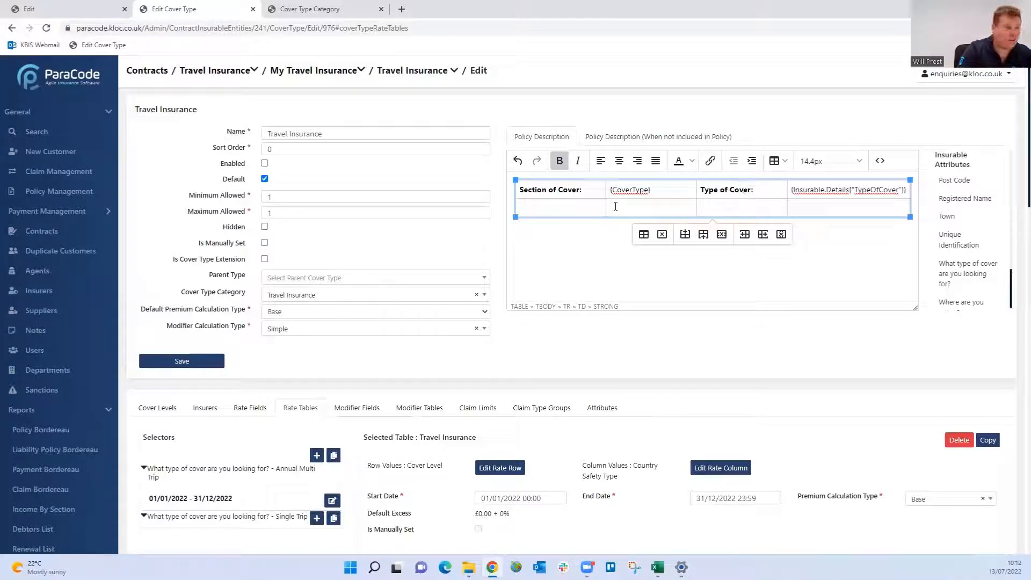
Enter the bold label "Level of Cover:" in the second row's third cell and insert the Cover Level tag in the cell beside it
{"action": "left_click", "coordinate": [587, 208]}
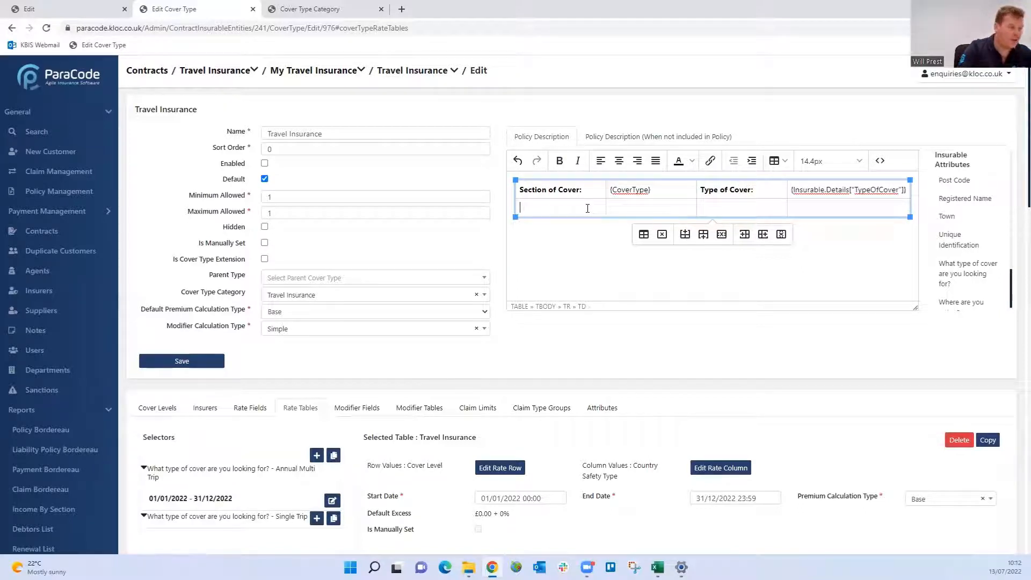
{"action": "key", "text": "Tab"}
{"action": "key", "text": "Tab"}
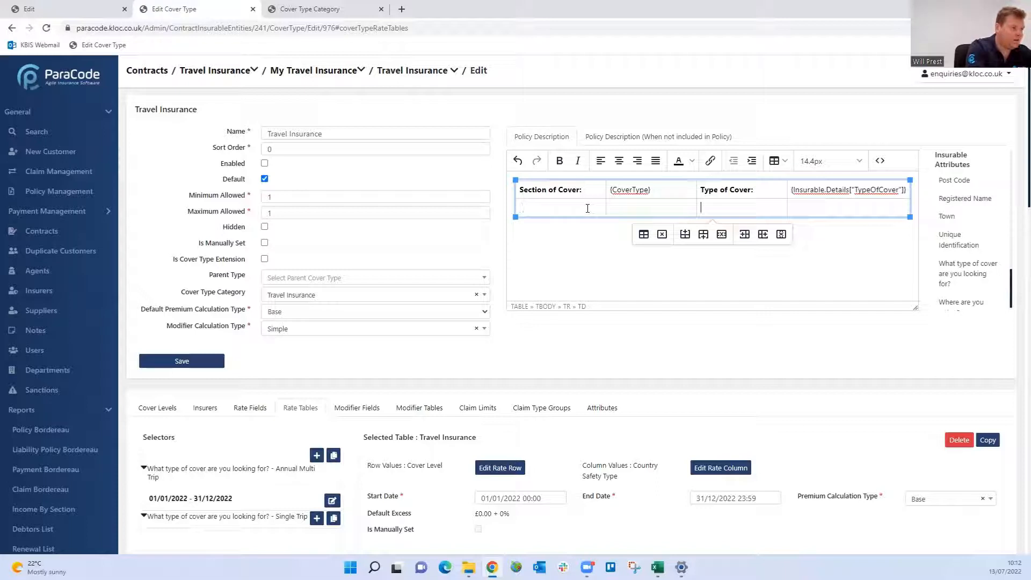
{"action": "key", "text": "ctrl+b"}
{"action": "type", "text": "Level"}
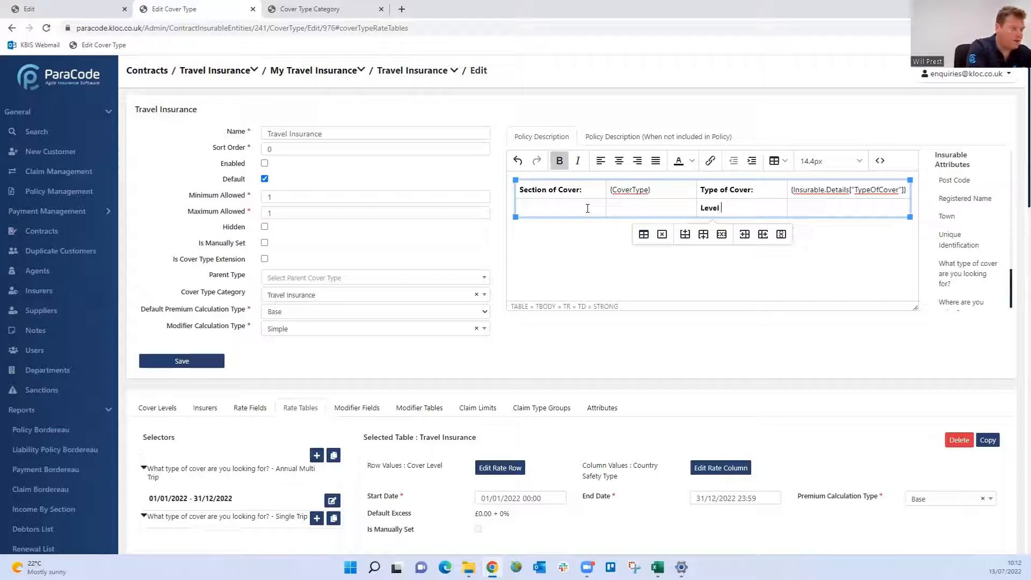
{"action": "type", "text": " of Cover:"}
{"action": "key", "text": "Tab"}
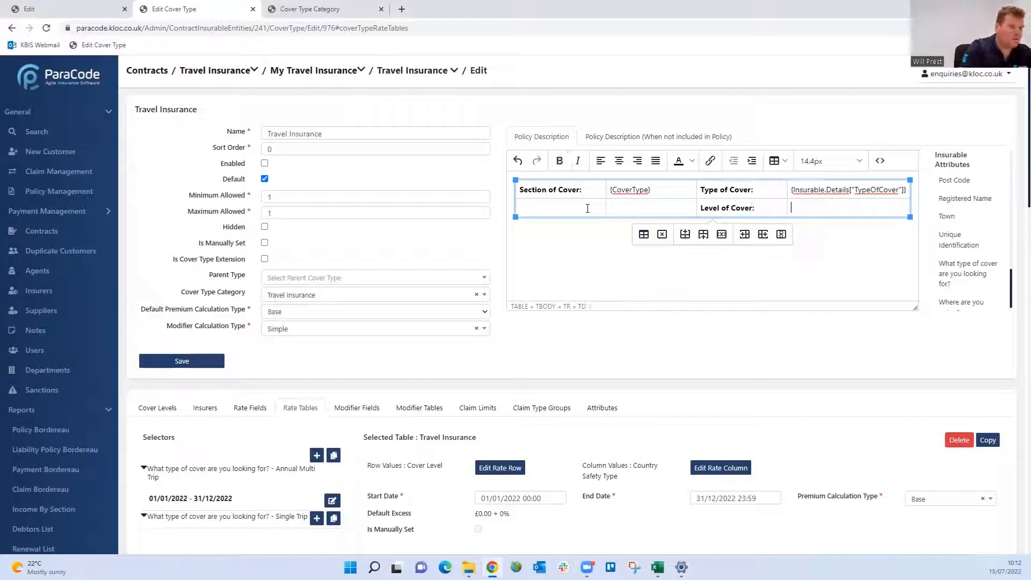
{"action": "scroll", "coordinate": [981, 196], "scroll_direction": "up", "scroll_amount": 2}
{"action": "scroll", "coordinate": [977, 210], "scroll_direction": "up", "scroll_amount": 5}
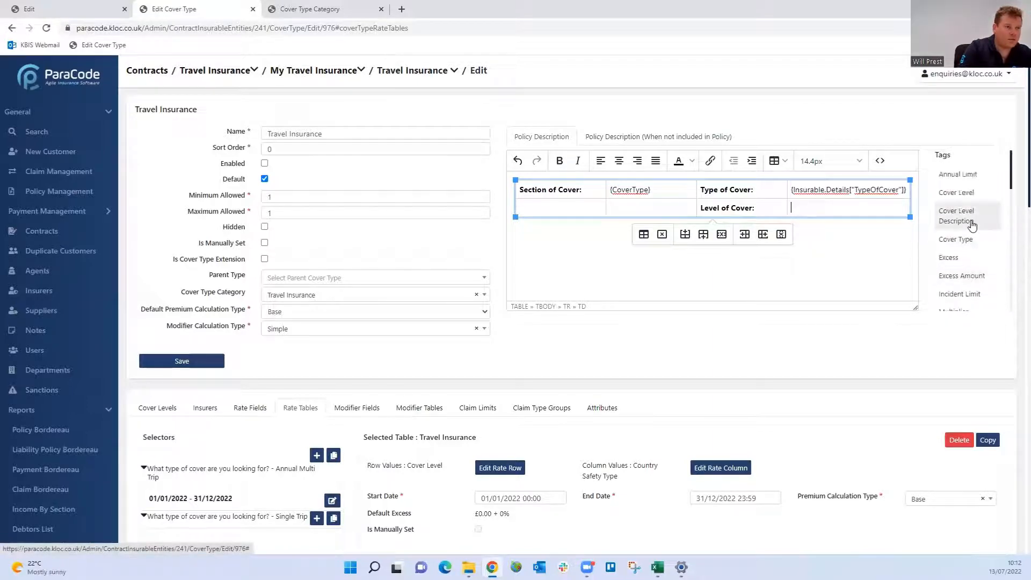
{"action": "left_click", "coordinate": [971, 193]}
Create a default excess named "£100" with amount 100 in the Annual Multi Trip rate table
{"action": "scroll", "coordinate": [516, 335], "scroll_direction": "down", "scroll_amount": 3}
{"action": "scroll", "coordinate": [516, 334], "scroll_direction": "down", "scroll_amount": 4}
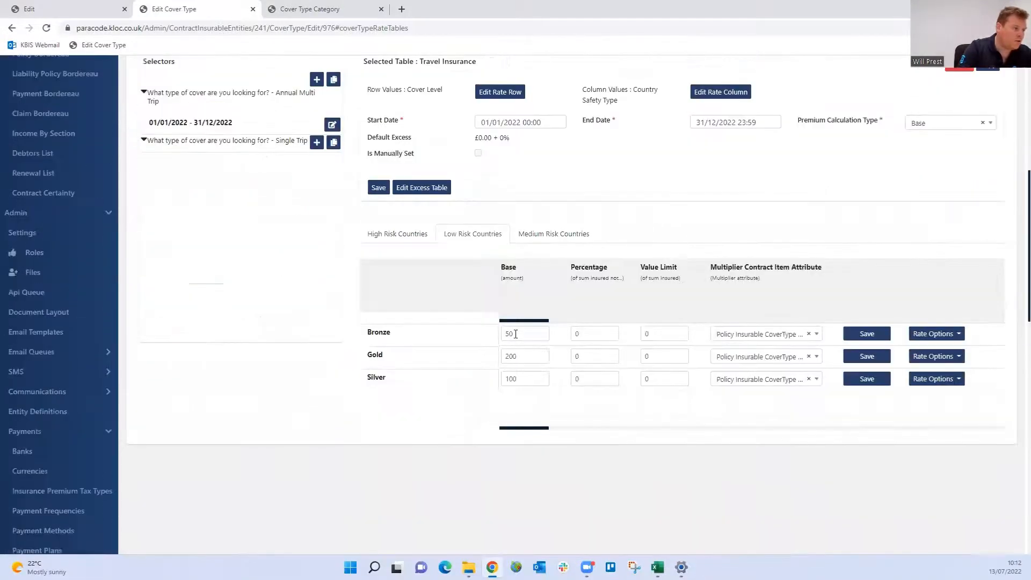
{"action": "left_click", "coordinate": [424, 187]}
{"action": "left_click", "coordinate": [494, 143]}
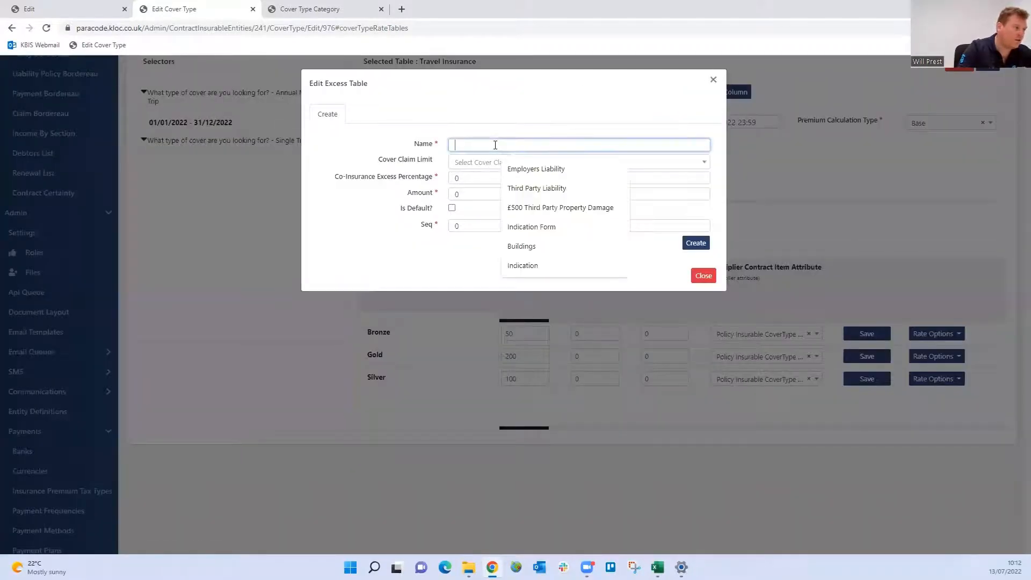
{"action": "type", "text": "£100"}
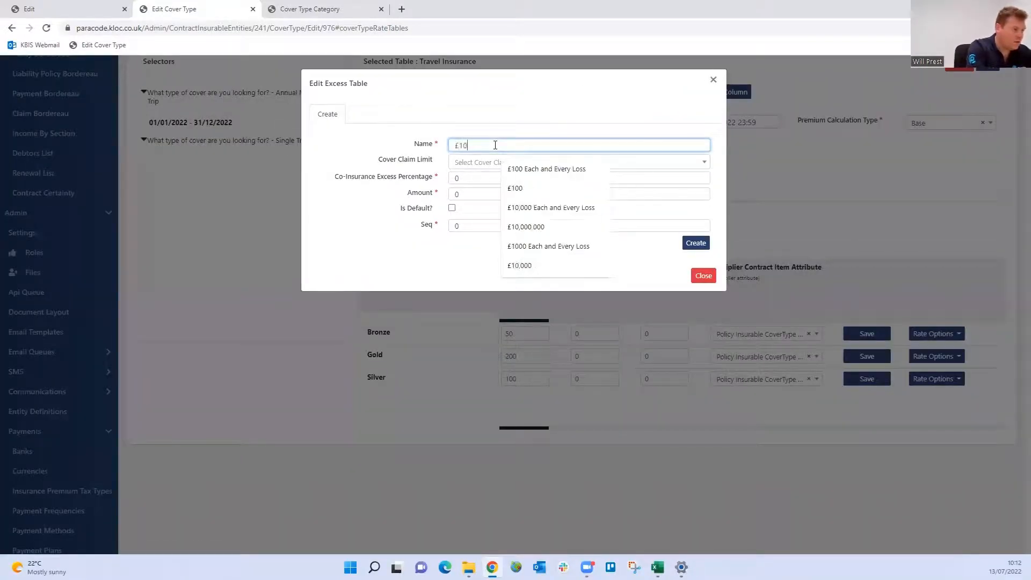
{"action": "double_click", "coordinate": [479, 190]}
{"action": "type", "text": "100"}
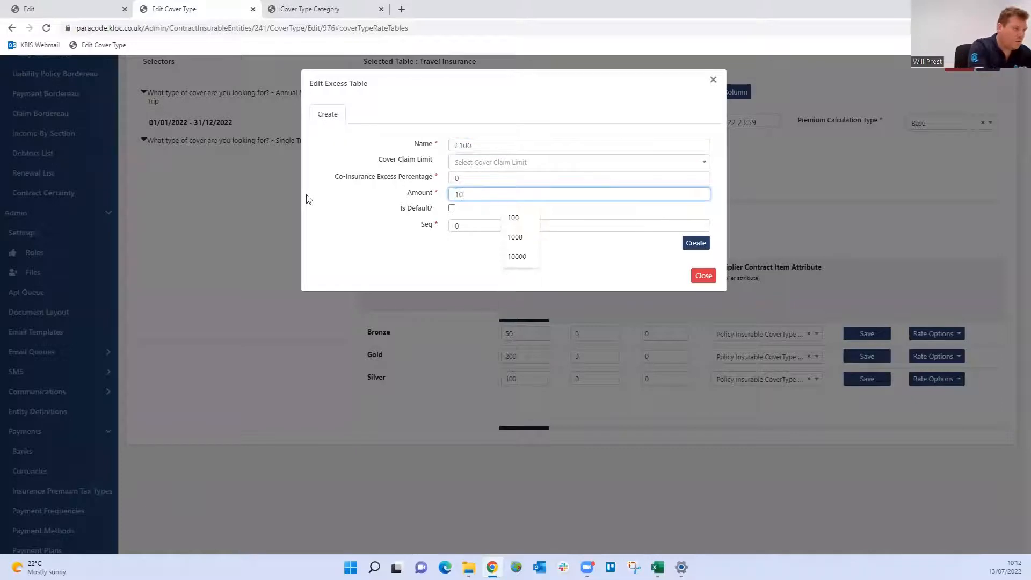
{"action": "left_click", "coordinate": [452, 208]}
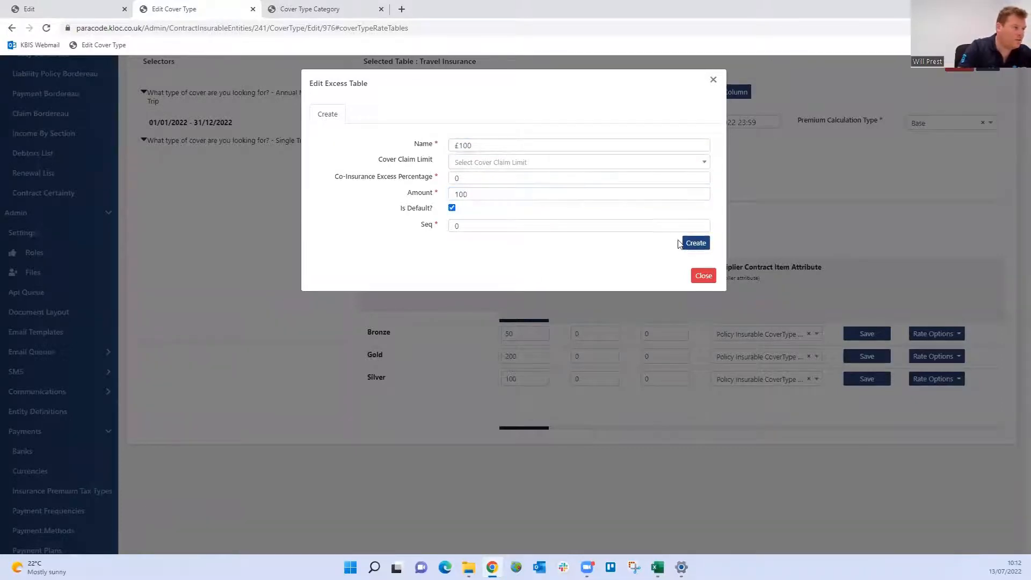
{"action": "left_click", "coordinate": [695, 243]}
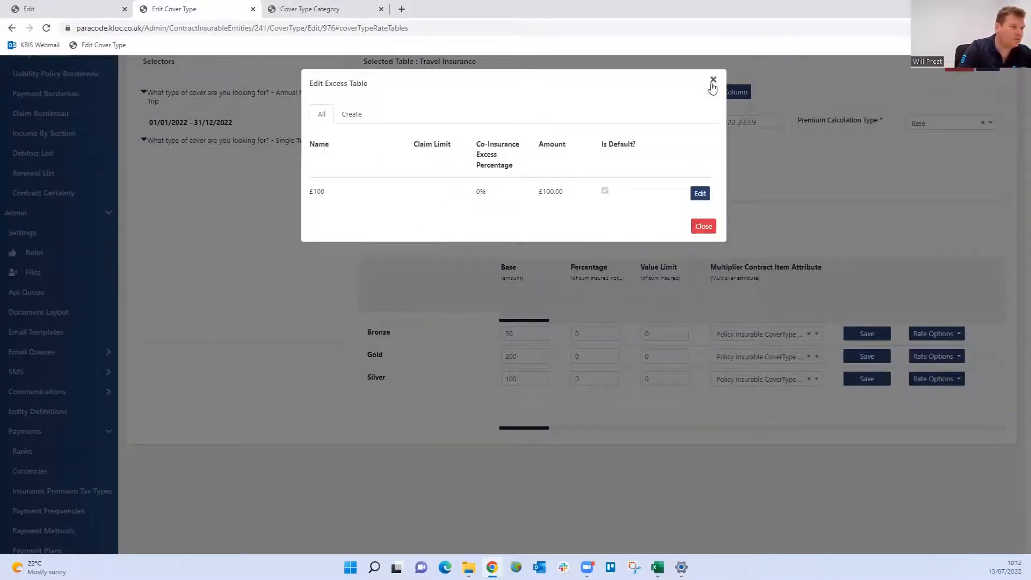
{"action": "left_click", "coordinate": [713, 80]}
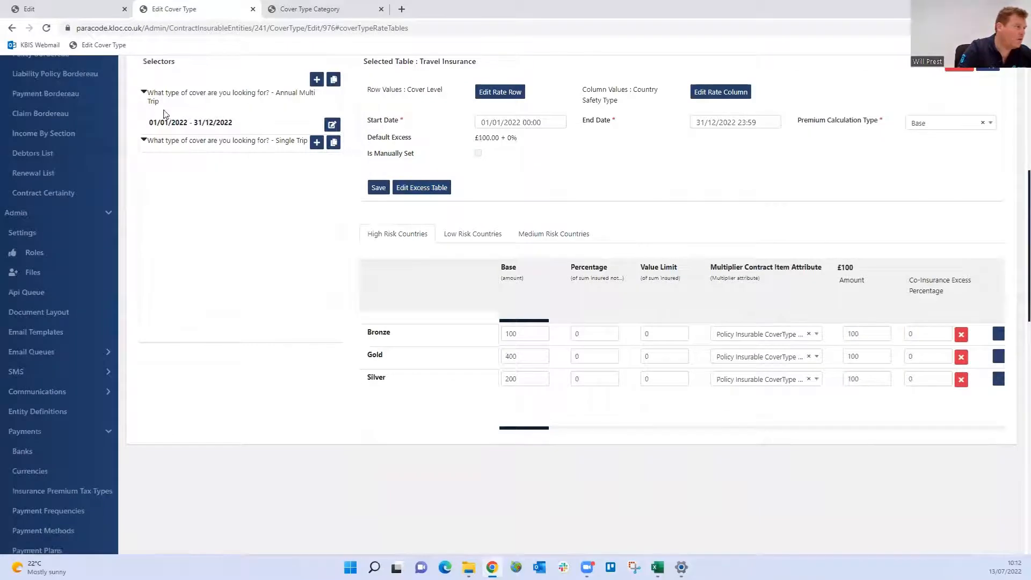
Create a default excess named "£100" with amount 100 in the Single Trip rate table
{"action": "left_click", "coordinate": [186, 141]}
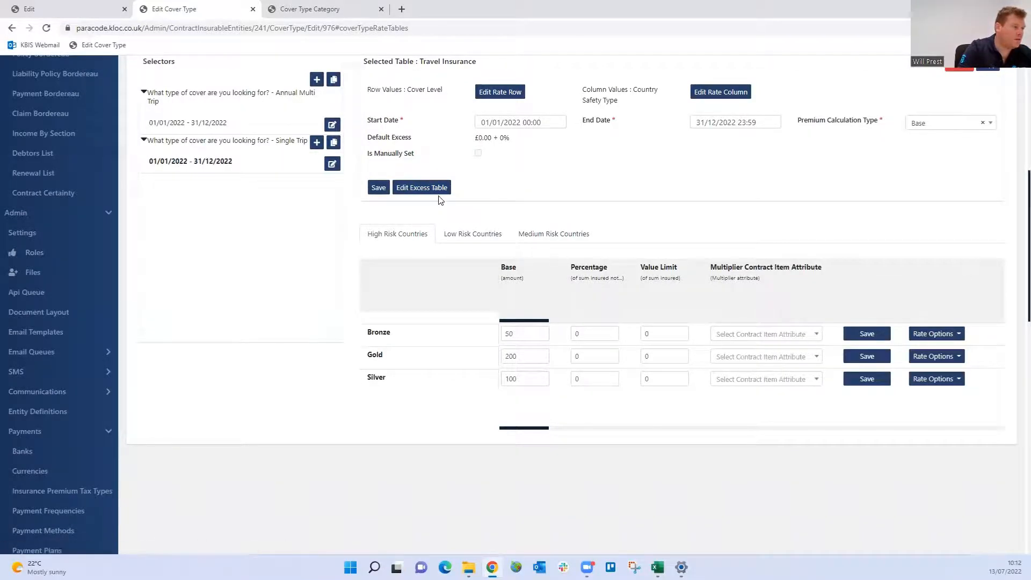
{"action": "left_click", "coordinate": [433, 189]}
{"action": "left_click", "coordinate": [528, 141]}
{"action": "type", "text": "£100"}
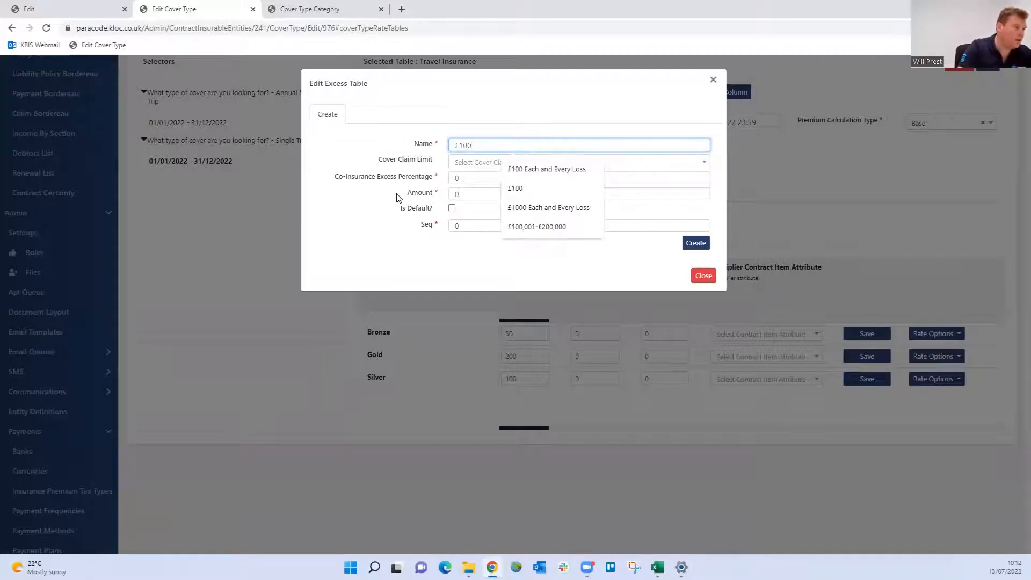
{"action": "left_click_drag", "start_coordinate": [463, 194], "coordinate": [394, 194]}
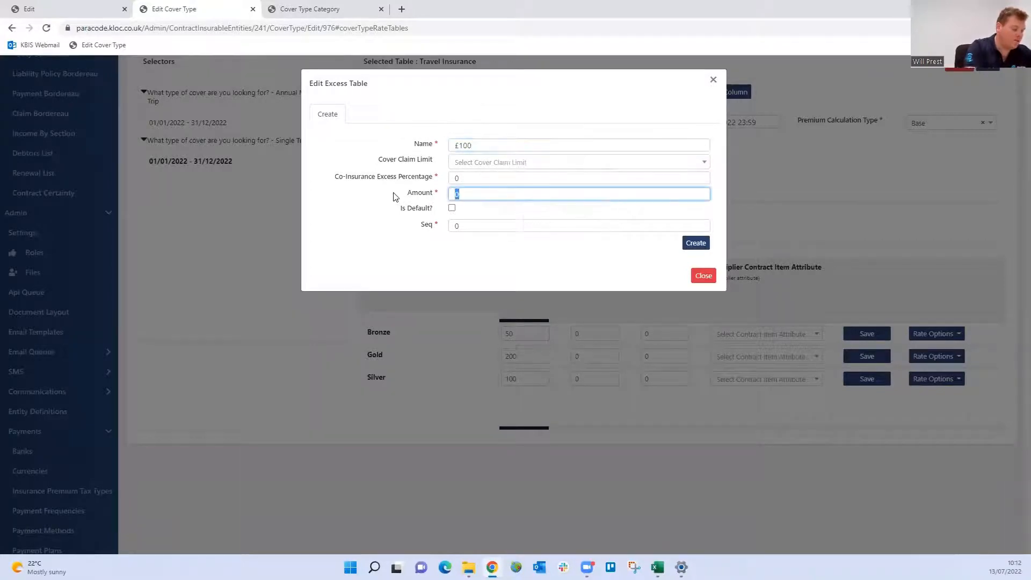
{"action": "type", "text": "100"}
{"action": "left_click", "coordinate": [451, 209]}
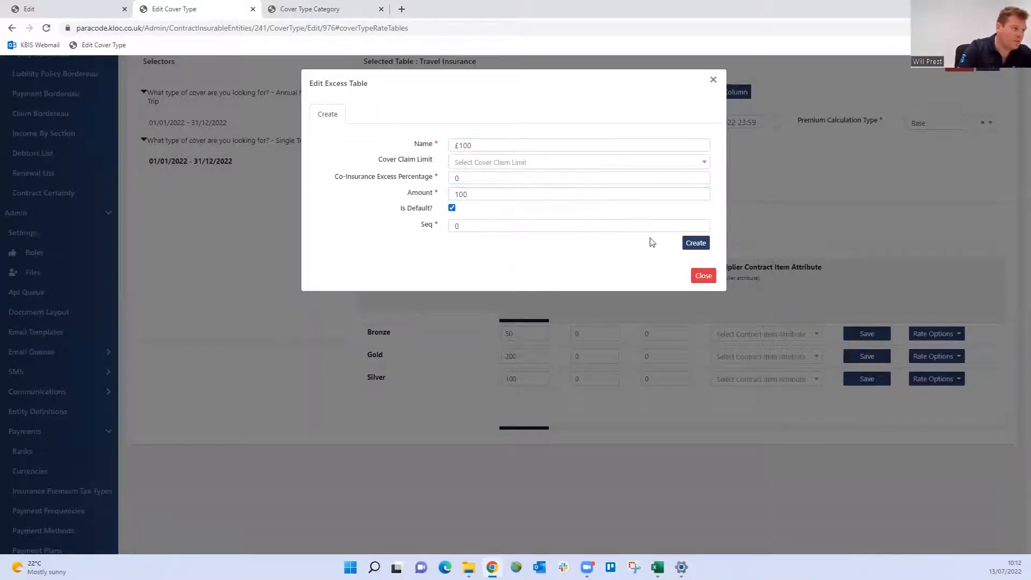
{"action": "left_click", "coordinate": [693, 244]}
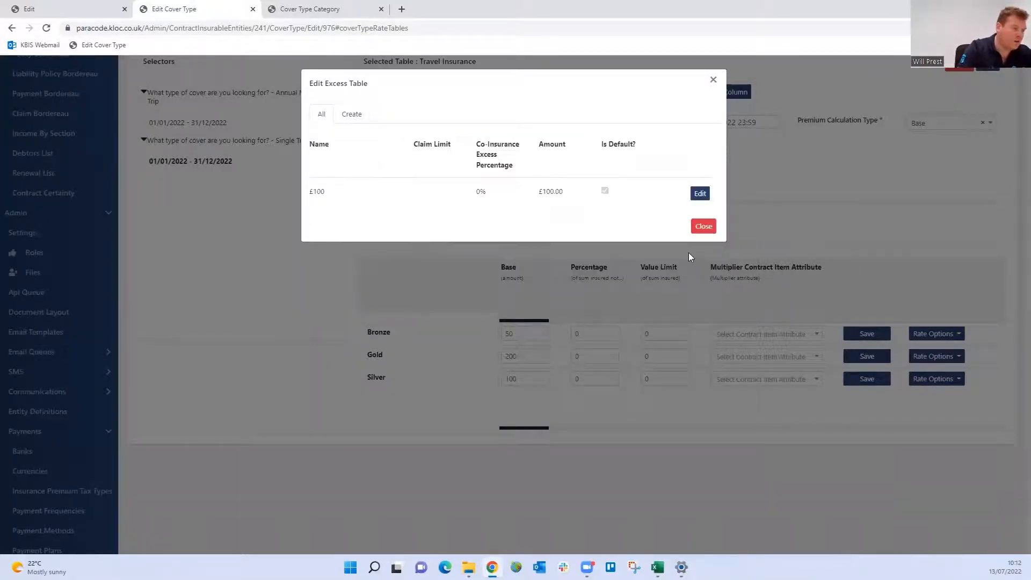
{"action": "left_click", "coordinate": [713, 80]}
Add the bold label "Excess:" and the Excess tag to the second row's first two cells, and save the cover type
{"action": "scroll", "coordinate": [639, 340], "scroll_direction": "up", "scroll_amount": 7}
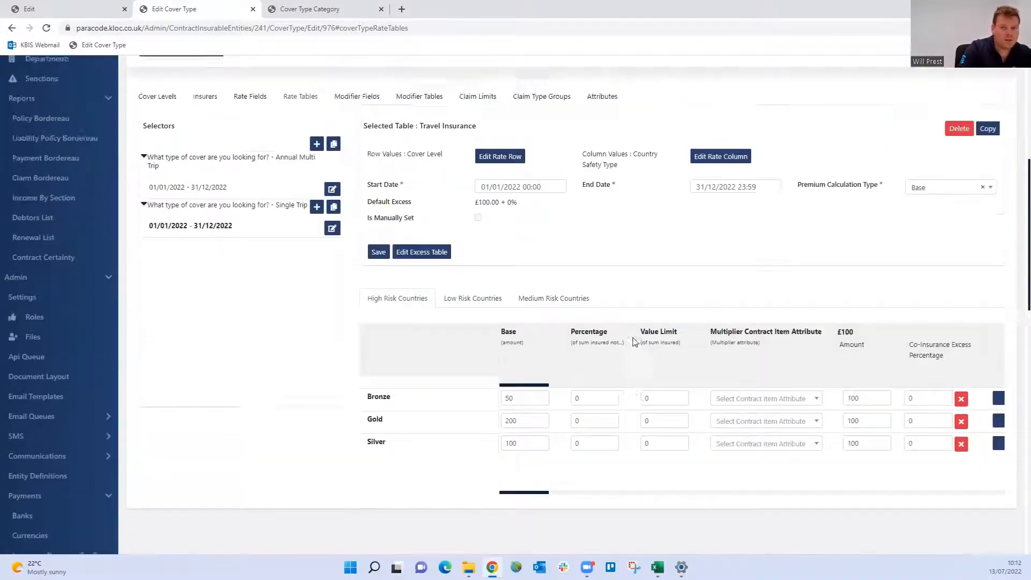
{"action": "left_click", "coordinate": [571, 208]}
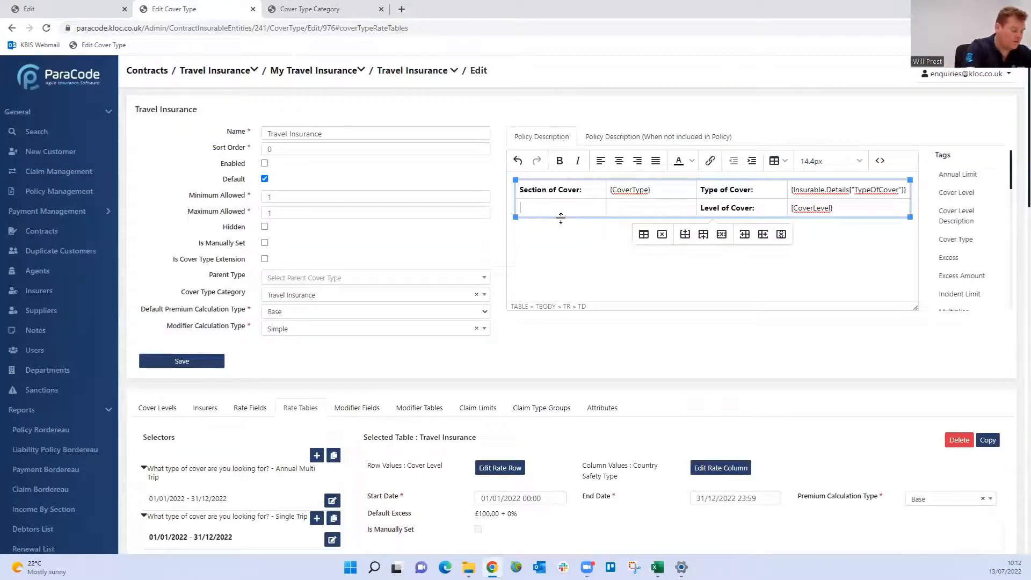
{"action": "type", "text": "b"}
{"action": "key", "text": "ctrl+b"}
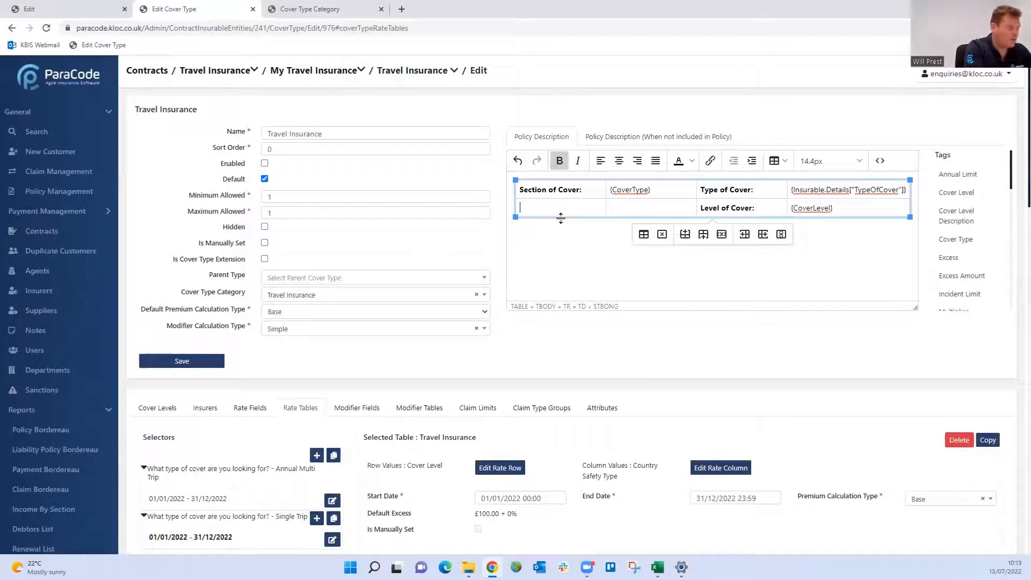
{"action": "key", "text": "BackSpace"}
{"action": "type", "text": "Excess"}
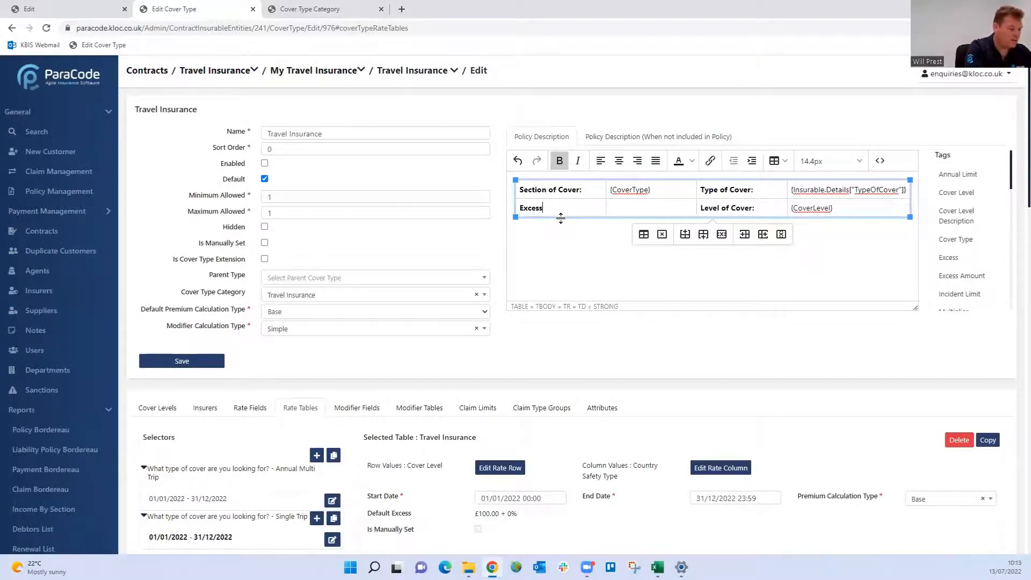
{"action": "type", "text": ":"}
{"action": "key", "text": "Tab"}
{"action": "left_click", "coordinate": [948, 257]}
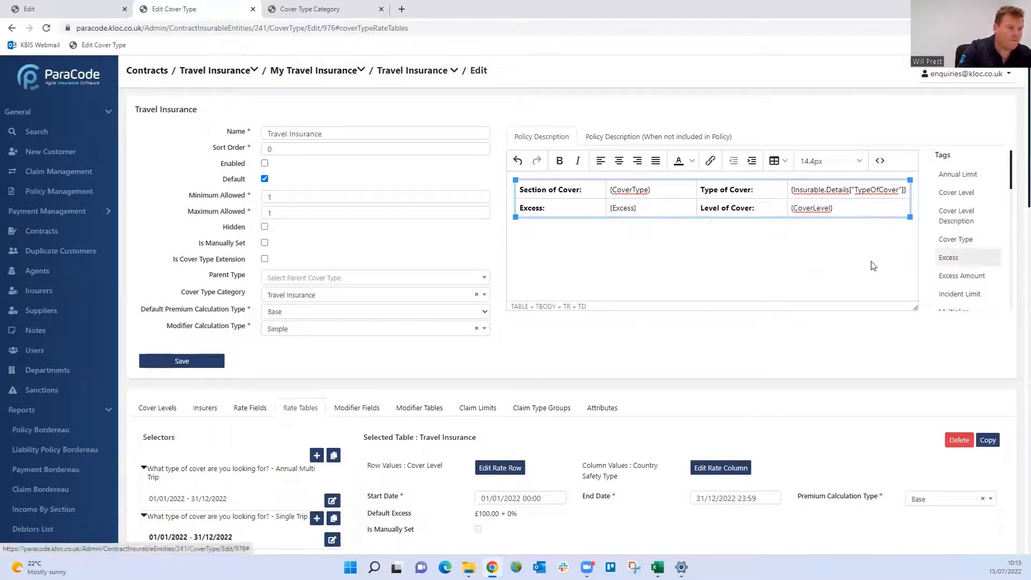
{"action": "left_click", "coordinate": [209, 366]}
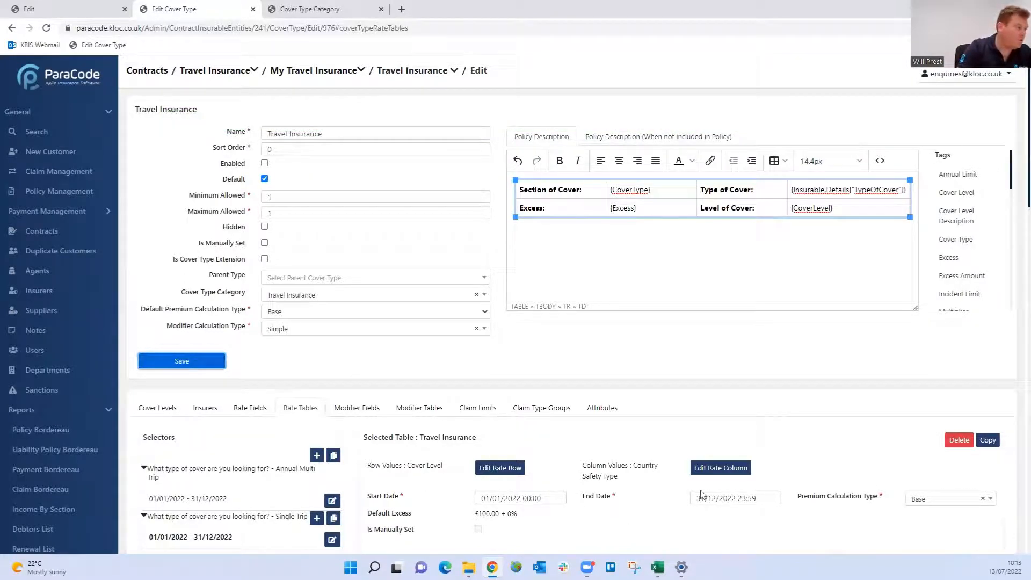
{"action": "left_click", "coordinate": [182, 361]}
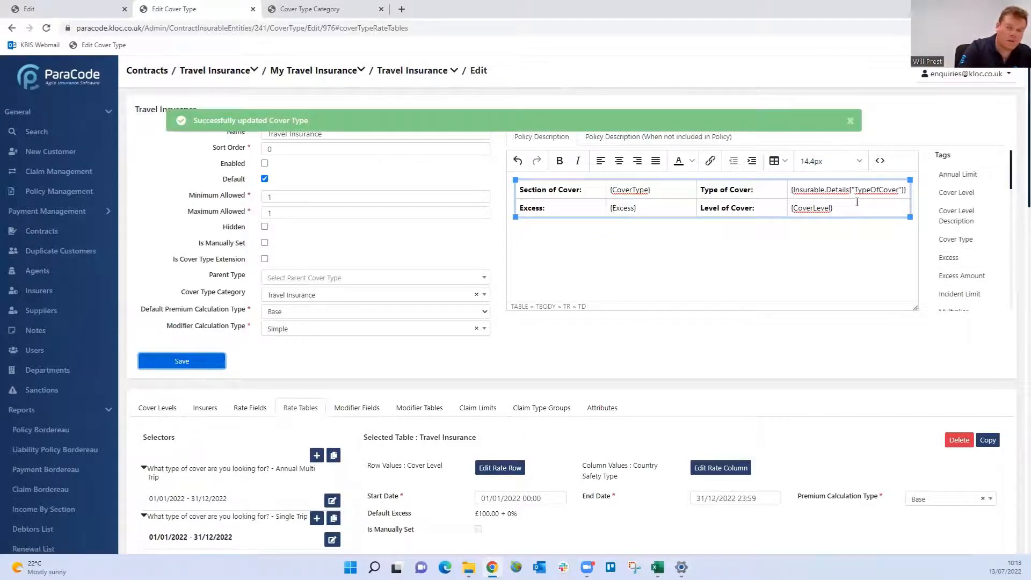
Set the border style of all cells in the policy description table to Hidden
{"action": "left_click_drag", "start_coordinate": [873, 214], "coordinate": [566, 189]}
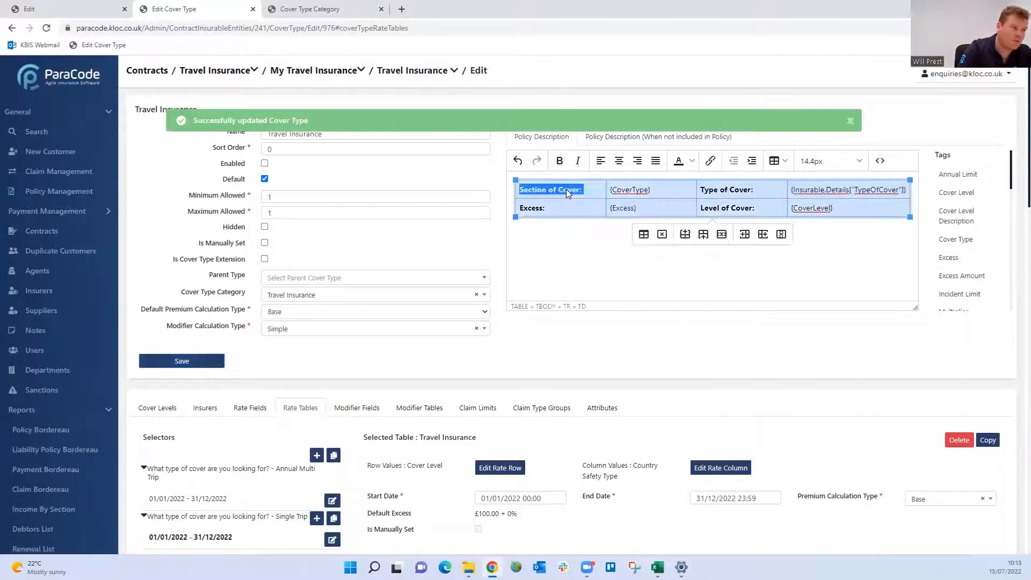
{"action": "right_click", "coordinate": [595, 185]}
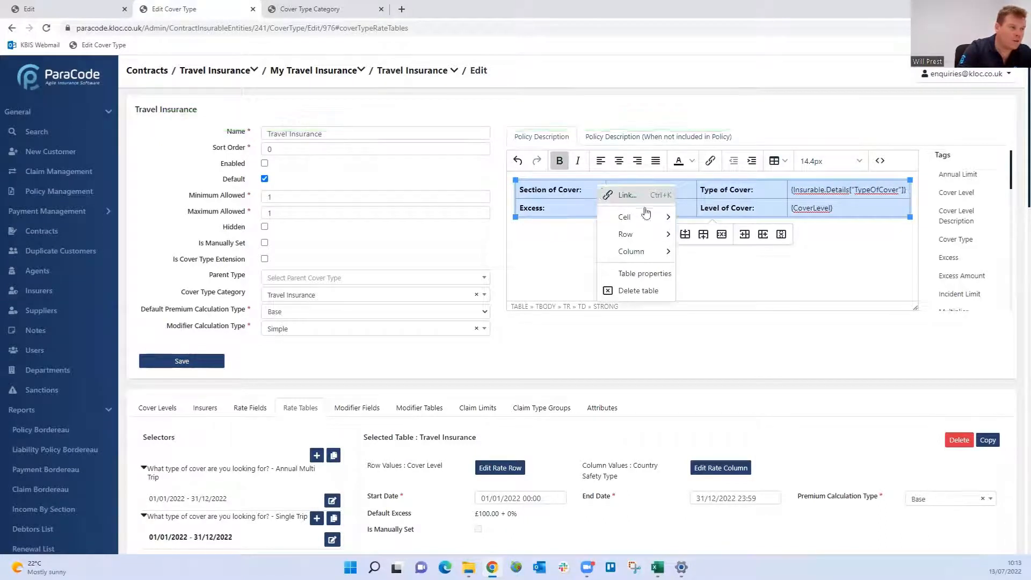
{"action": "mouse_move", "coordinate": [625, 217]}
{"action": "left_click", "coordinate": [704, 222]}
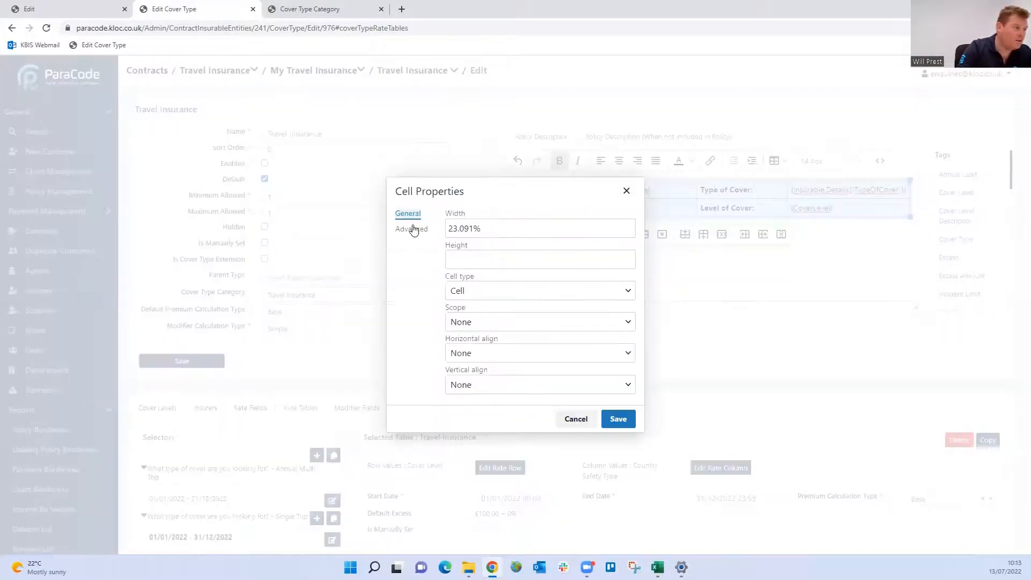
{"action": "left_click", "coordinate": [414, 230]}
{"action": "left_click", "coordinate": [496, 260]}
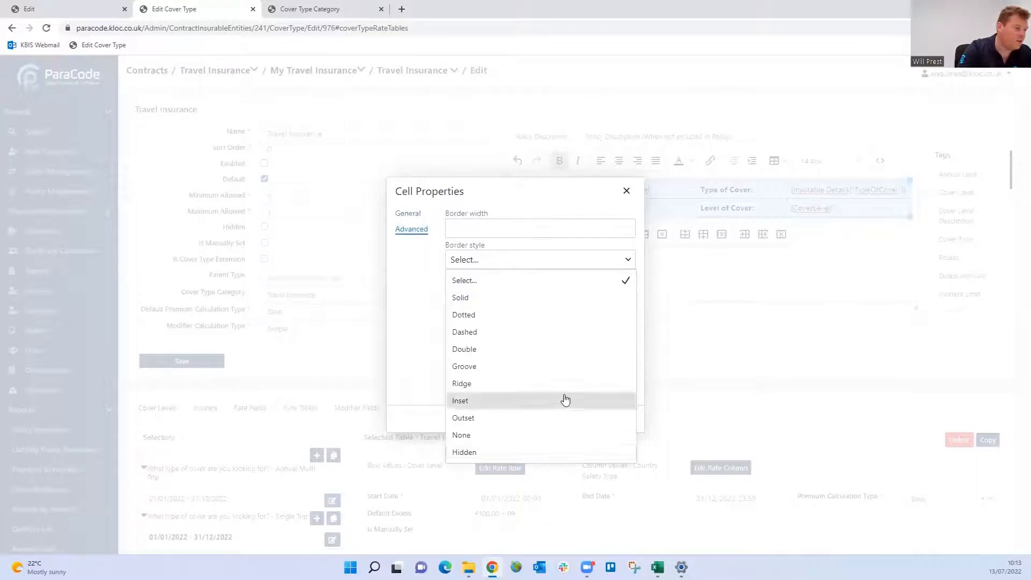
{"action": "left_click", "coordinate": [541, 452]}
{"action": "left_click", "coordinate": [627, 423]}
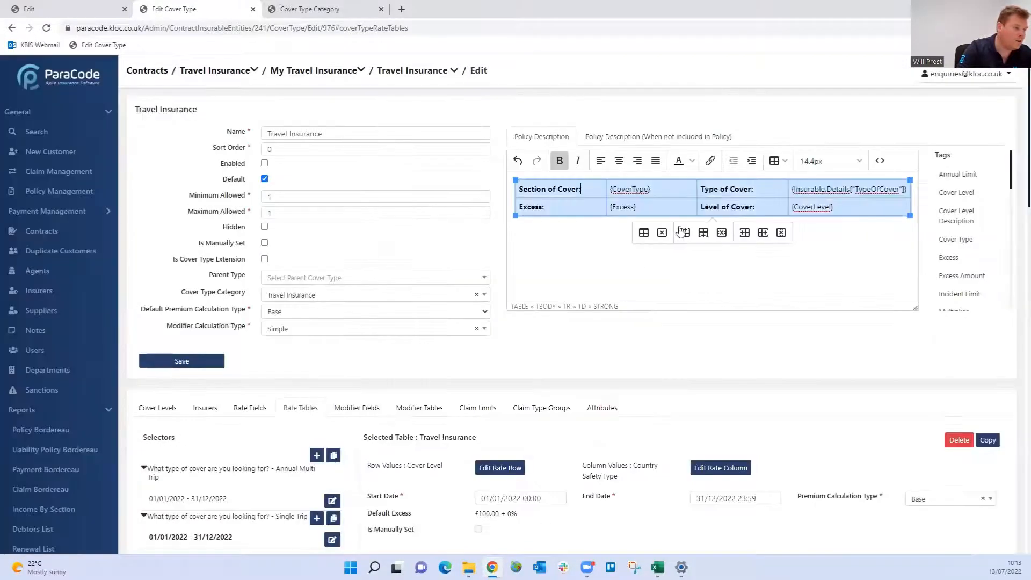
Set the policy description table's own border style to Hidden in its table properties
{"action": "right_click", "coordinate": [866, 208]}
{"action": "left_click", "coordinate": [914, 299]}
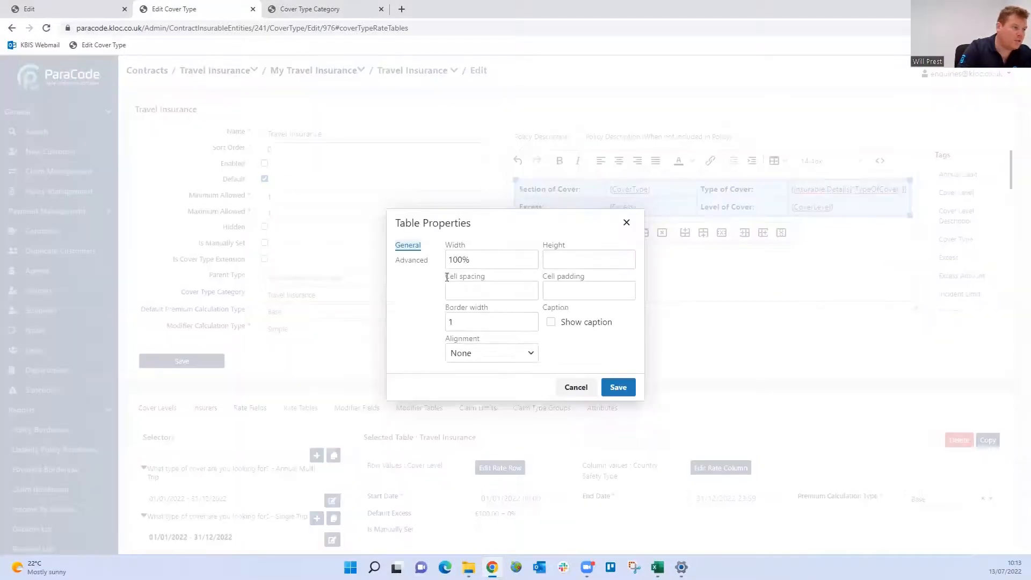
{"action": "left_click", "coordinate": [411, 260]}
{"action": "left_click", "coordinate": [495, 259]}
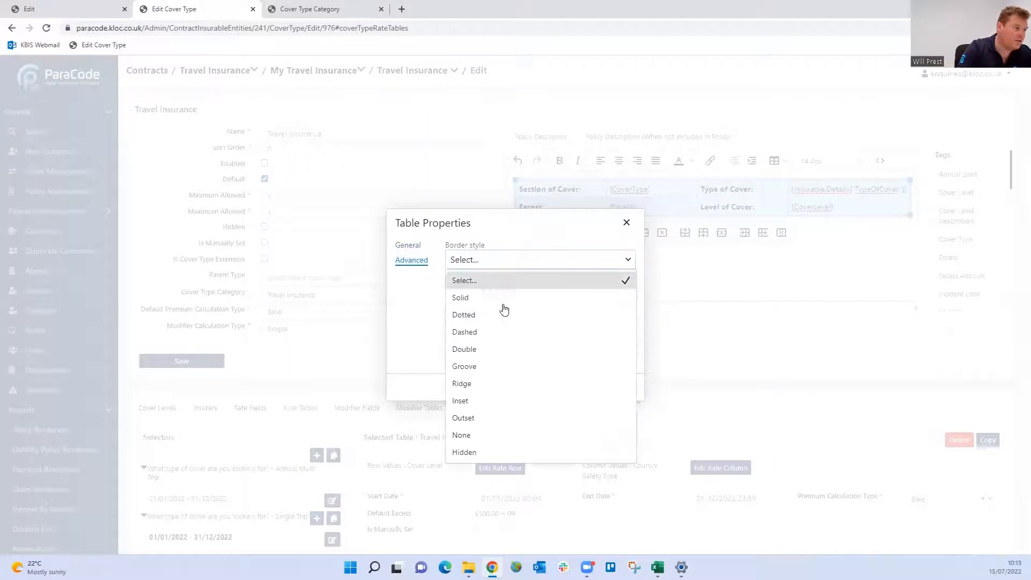
{"action": "left_click", "coordinate": [517, 452]}
{"action": "left_click", "coordinate": [621, 391]}
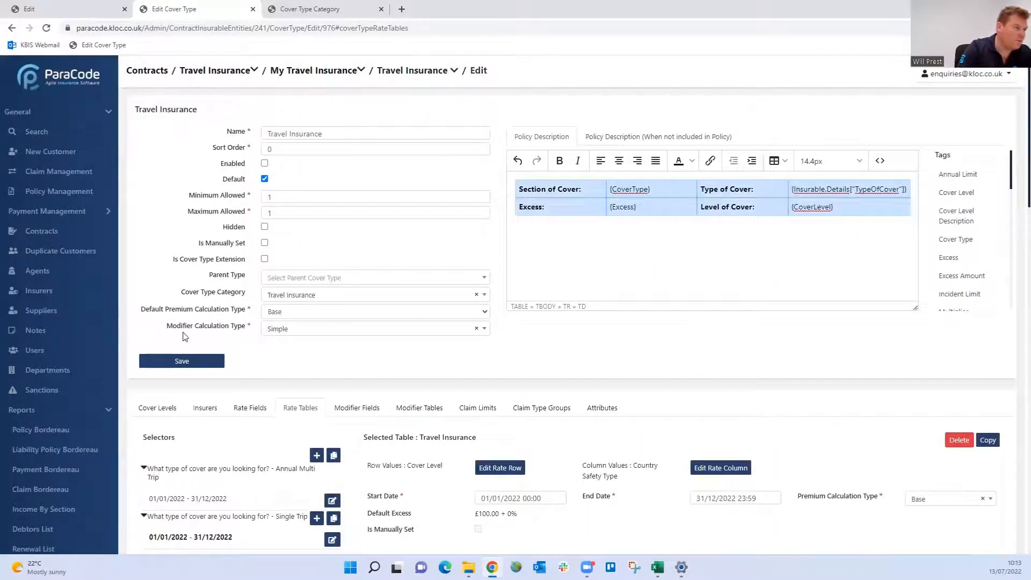
Save the Travel Insurance cover type and return to the My Travel Insurance settings
{"action": "left_click", "coordinate": [182, 361]}
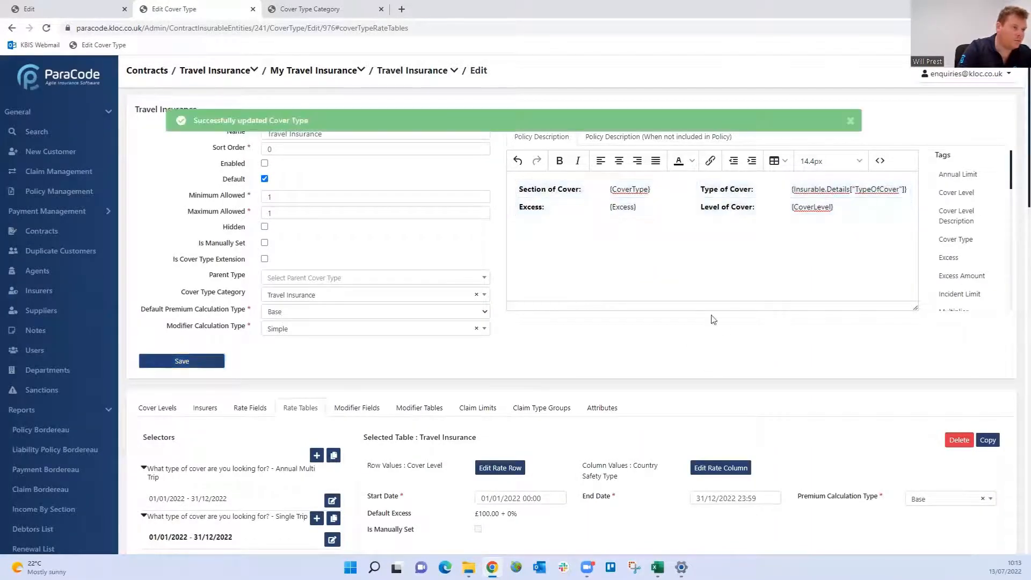
{"action": "left_click", "coordinate": [218, 362]}
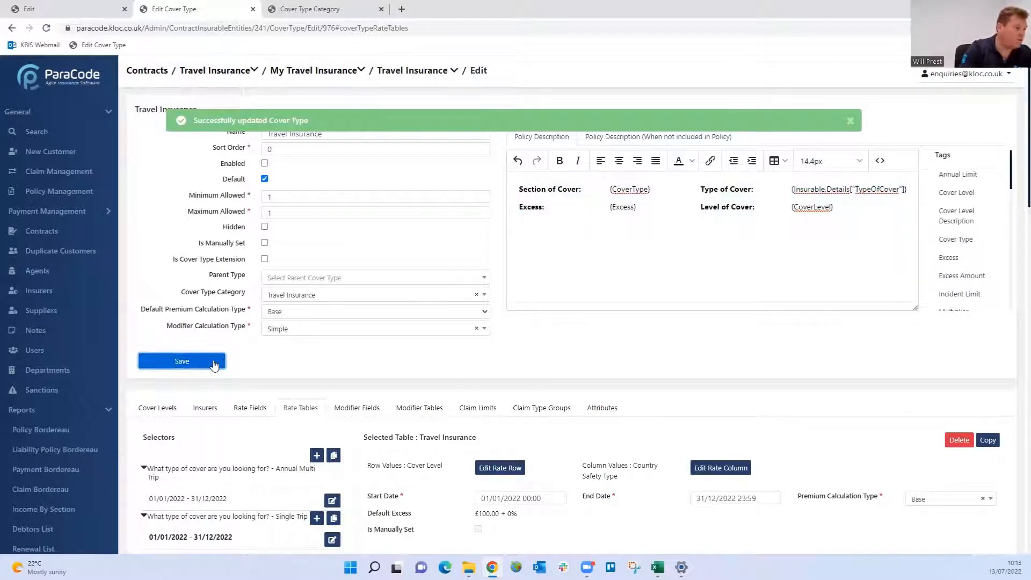
{"action": "left_click", "coordinate": [313, 70]}
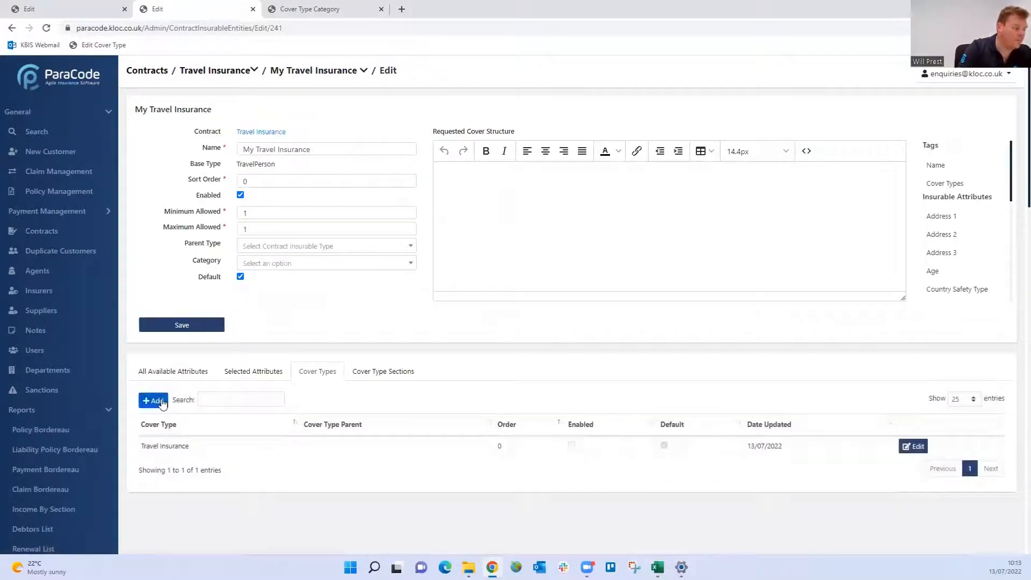
Create a cover type named "Cancellation Insurance" with a maximum allowed of 1
{"action": "left_click", "coordinate": [154, 401]}
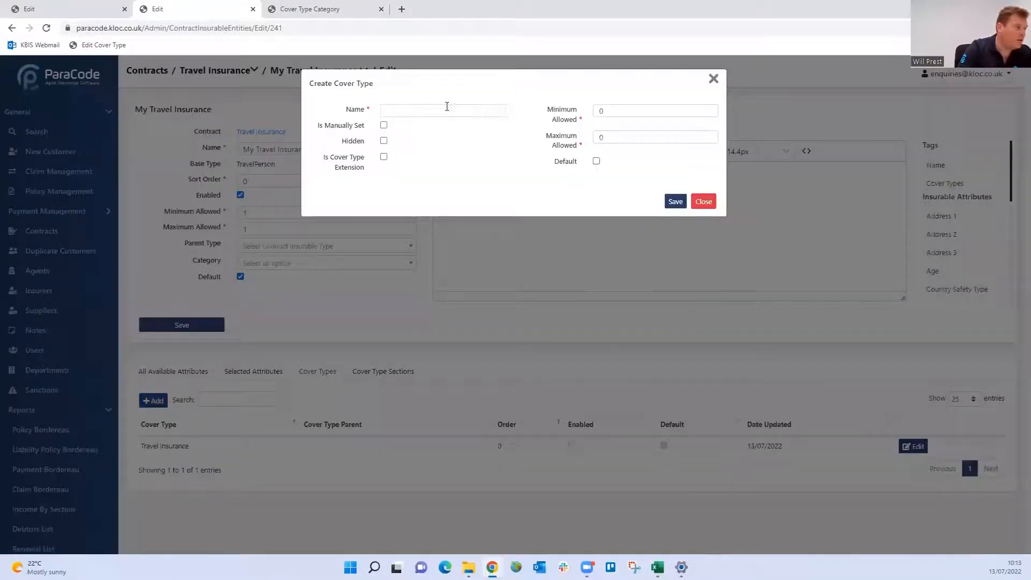
{"action": "left_click", "coordinate": [447, 110]}
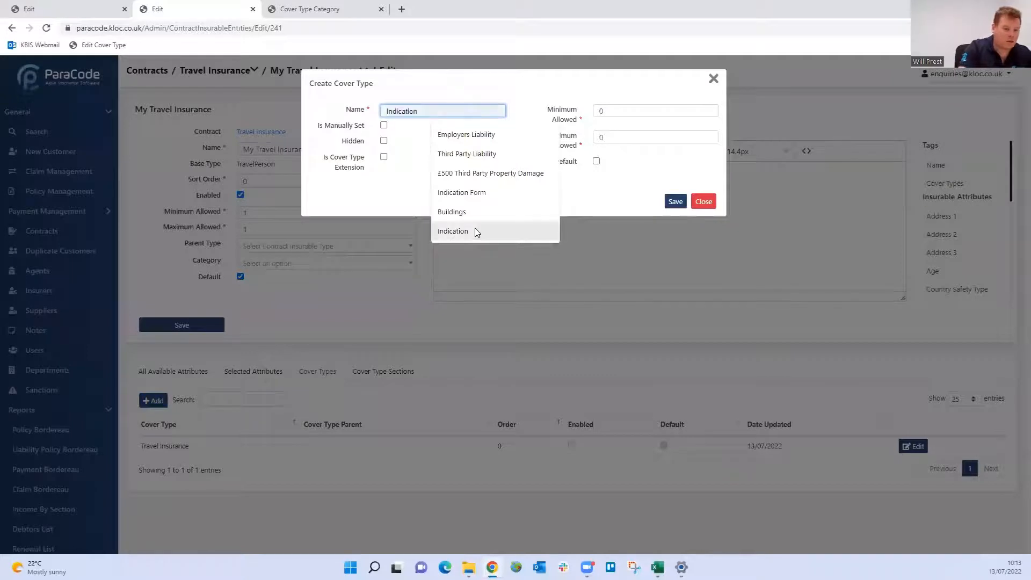
{"action": "type", "text": "Cancell"}
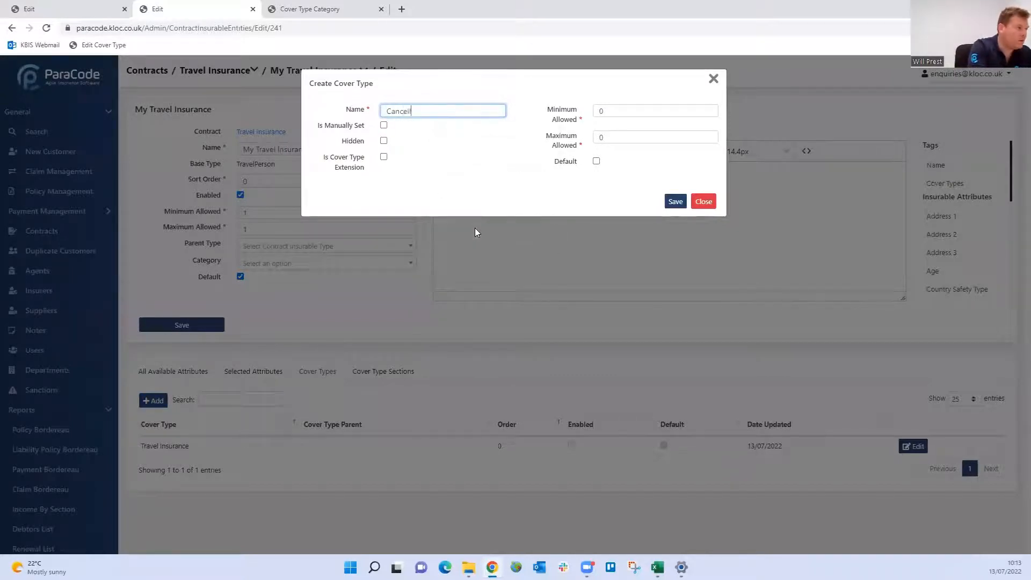
{"action": "type", "text": "ation Insurance"}
{"action": "double_click", "coordinate": [623, 137]}
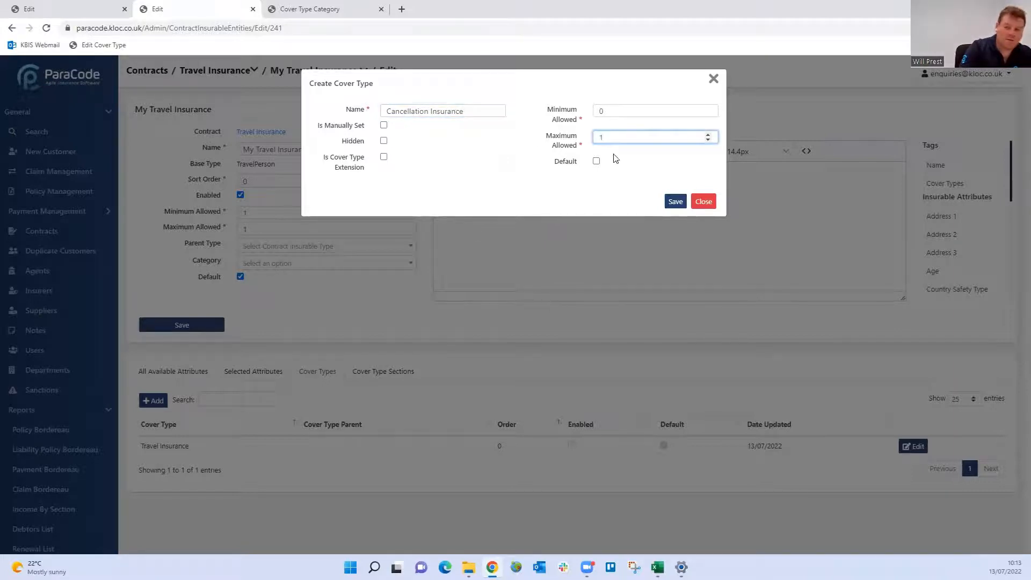
{"action": "left_click", "coordinate": [676, 202]}
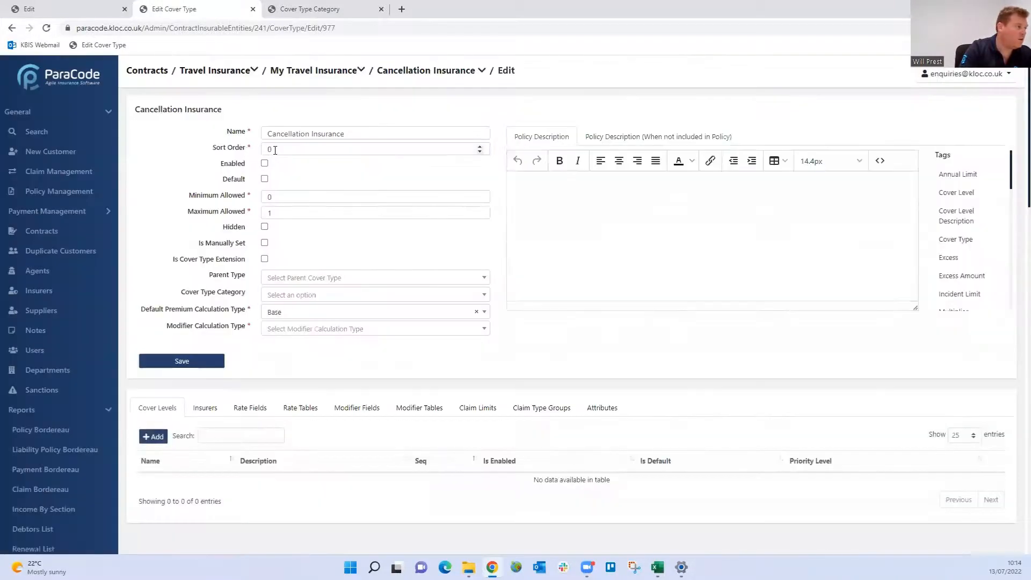
Set the Cancellation Insurance sort order to 10 and enable the cover type
{"action": "left_click_drag", "start_coordinate": [275, 150], "coordinate": [217, 153]}
{"action": "type", "text": "10"}
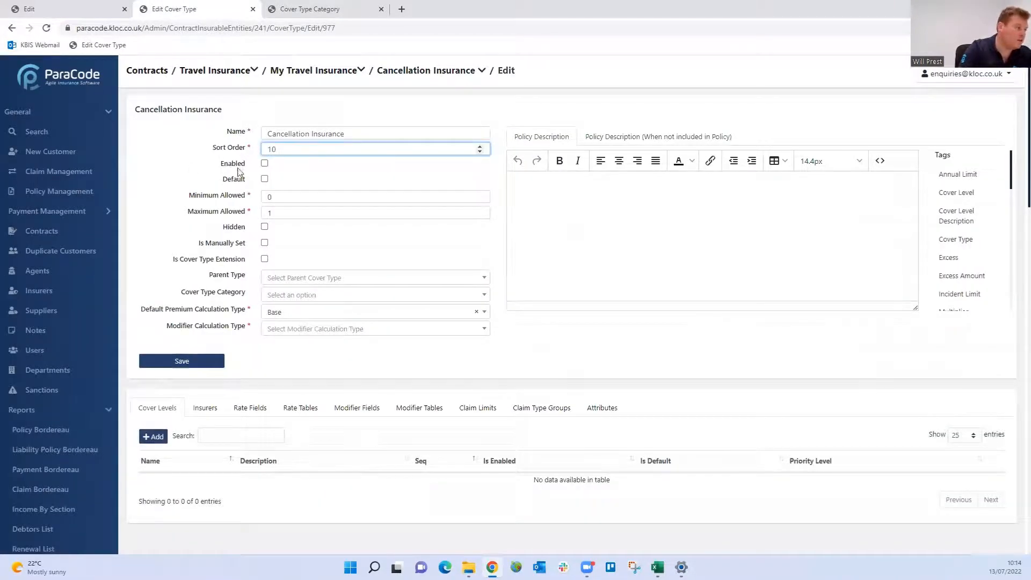
{"action": "left_click", "coordinate": [264, 165]}
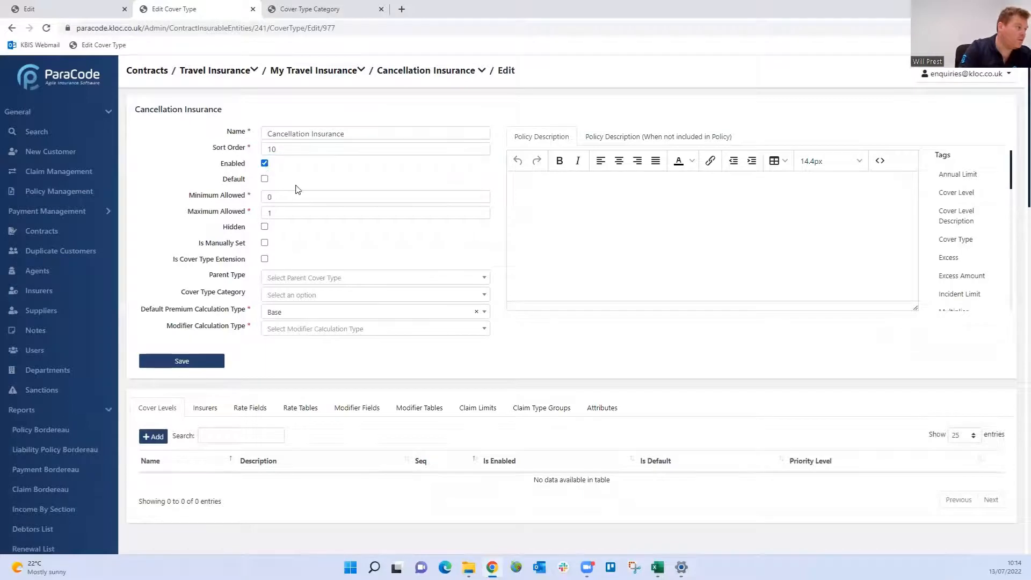
Set both the parent type and cover type category to Travel Insurance, choose the Simple modifier calculation type, and save the cover type
{"action": "left_click", "coordinate": [321, 279]}
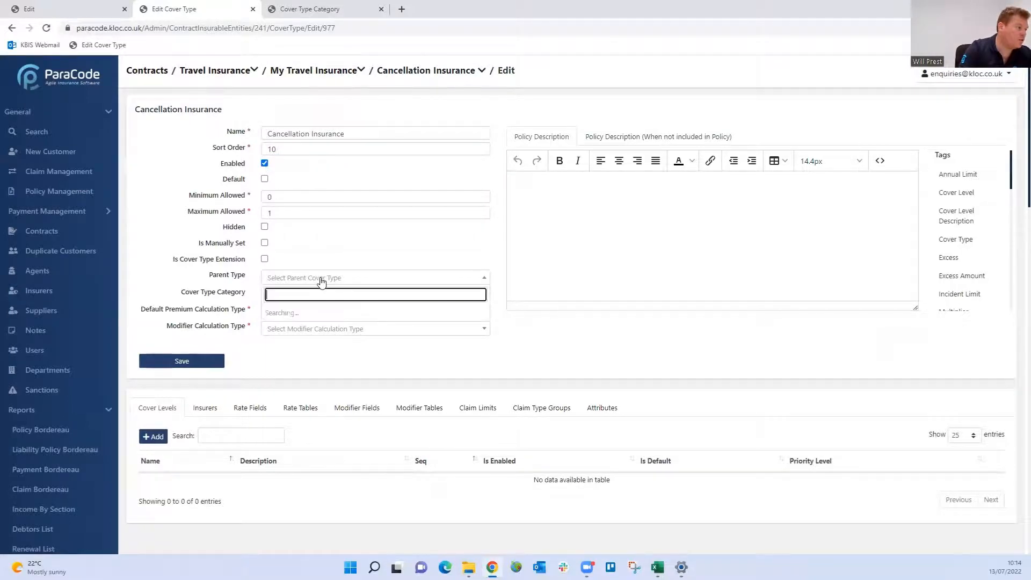
{"action": "left_click", "coordinate": [323, 314]}
{"action": "left_click", "coordinate": [318, 297]}
{"action": "scroll", "coordinate": [334, 358], "scroll_direction": "down", "scroll_amount": 3}
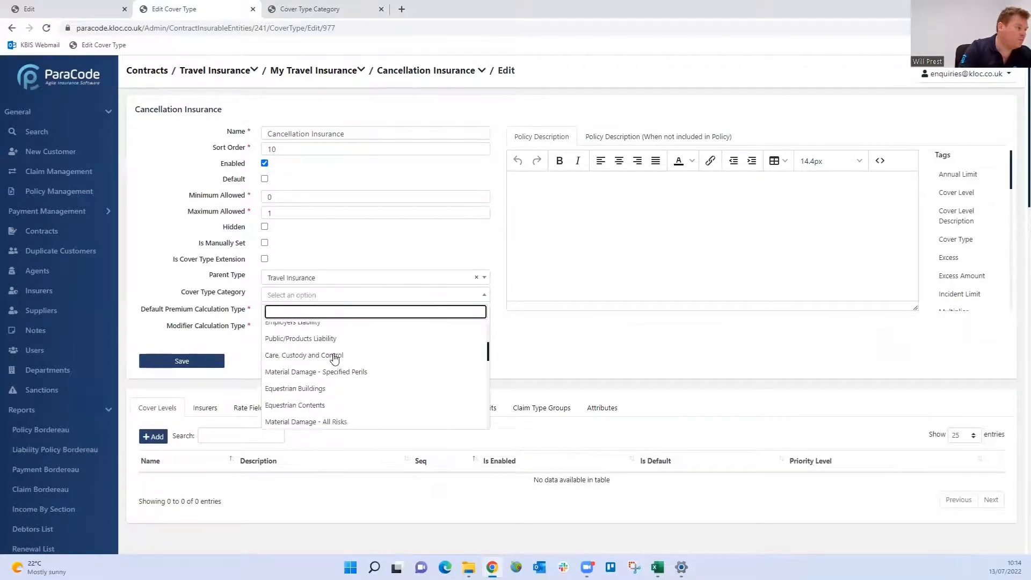
{"action": "scroll", "coordinate": [334, 358], "scroll_direction": "down", "scroll_amount": 5}
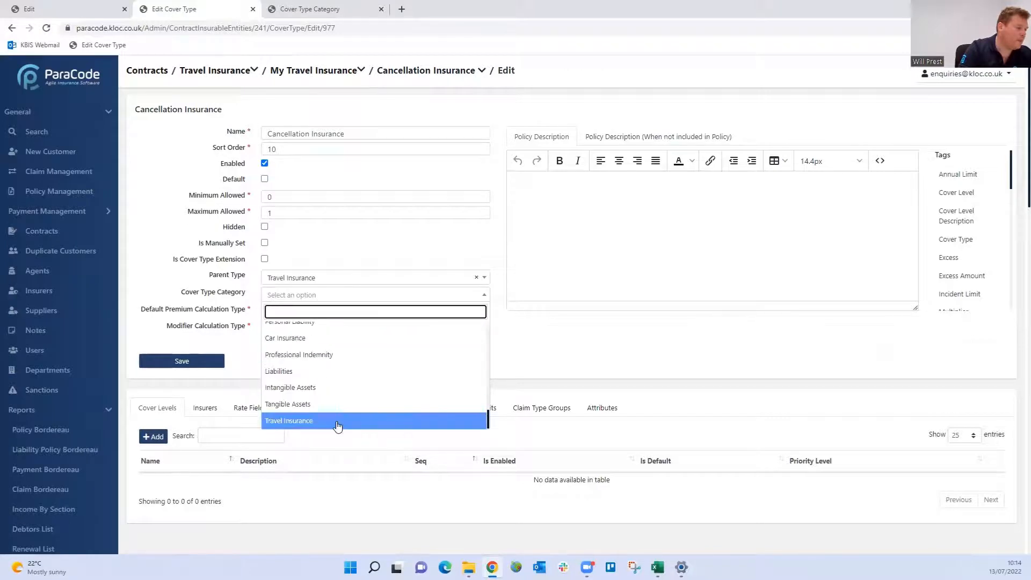
{"action": "left_click", "coordinate": [338, 421]}
{"action": "left_click", "coordinate": [317, 329]}
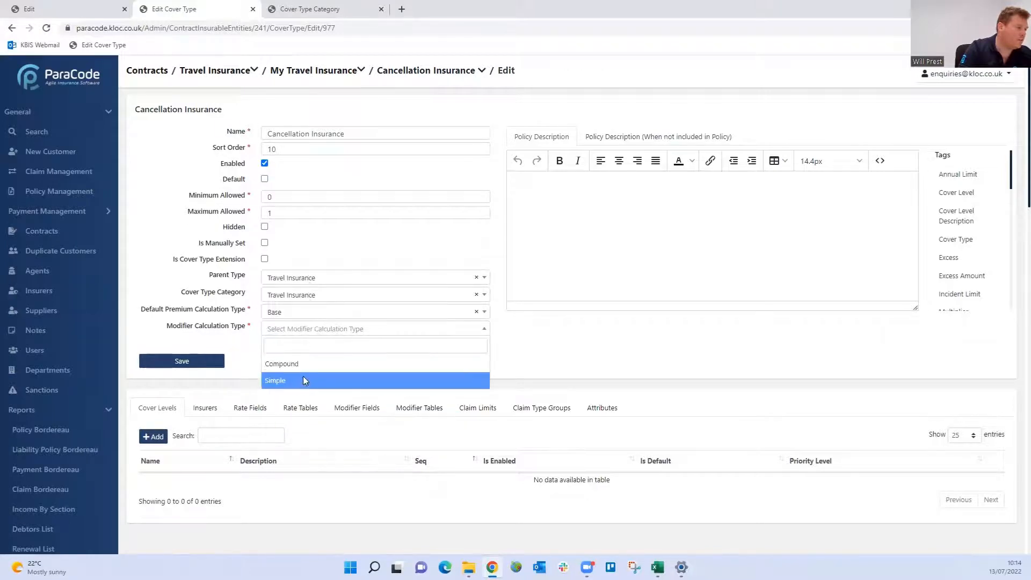
{"action": "left_click", "coordinate": [304, 379]}
{"action": "left_click", "coordinate": [183, 362]}
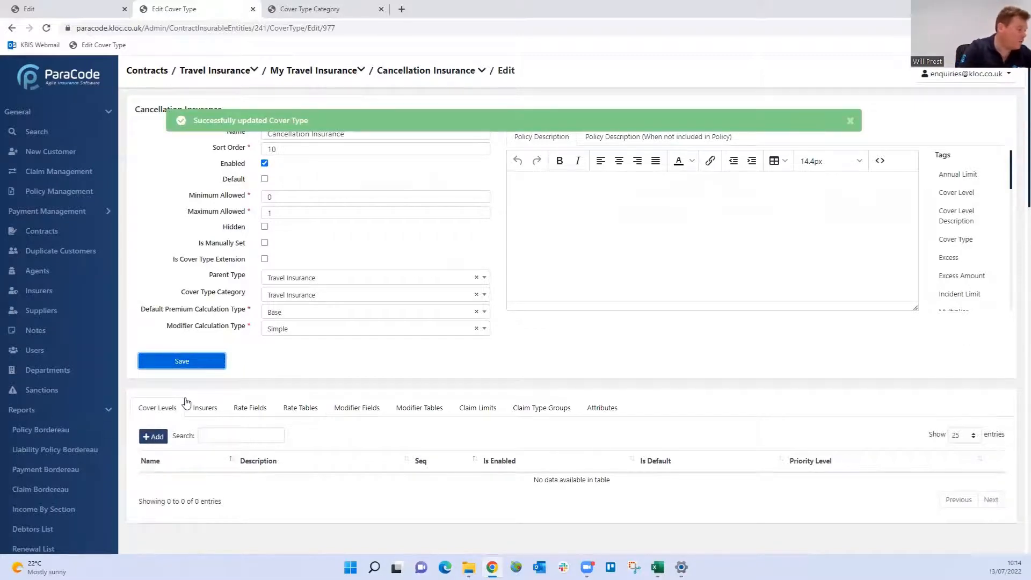
Create an enabled cover level for Cancellation Insurance with "Gold" as its name, description and value
{"action": "left_click", "coordinate": [152, 437]}
{"action": "left_click", "coordinate": [480, 109]}
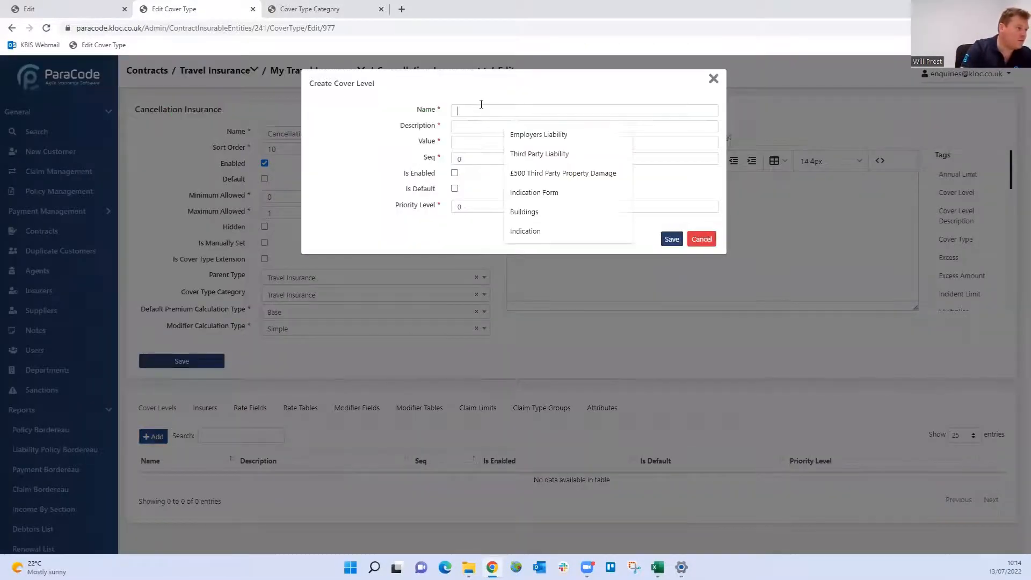
{"action": "type", "text": "Gold"}
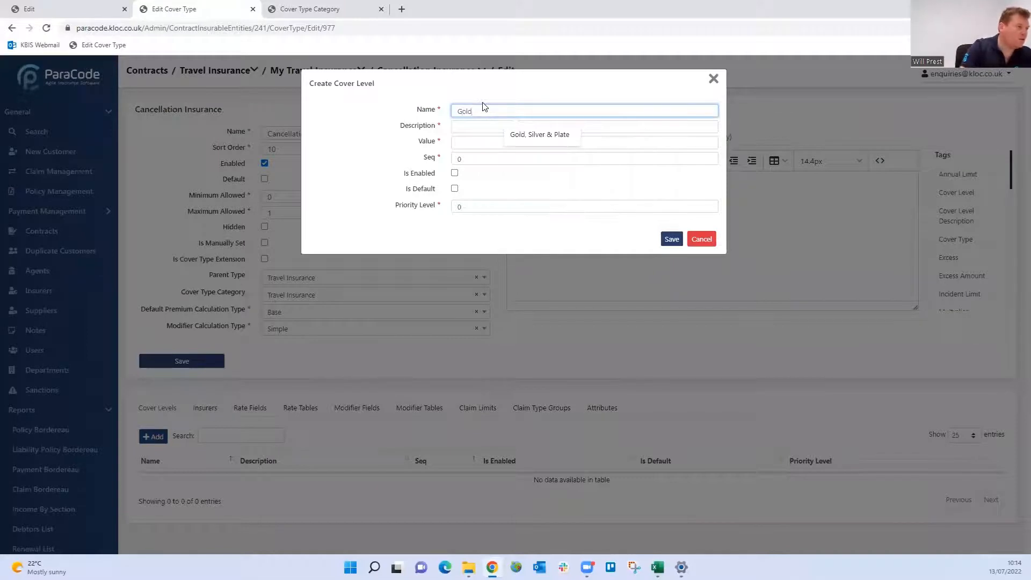
{"action": "left_click_drag", "start_coordinate": [483, 109], "coordinate": [410, 110]}
{"action": "left_click", "coordinate": [484, 126]}
{"action": "type", "text": "Gold"}
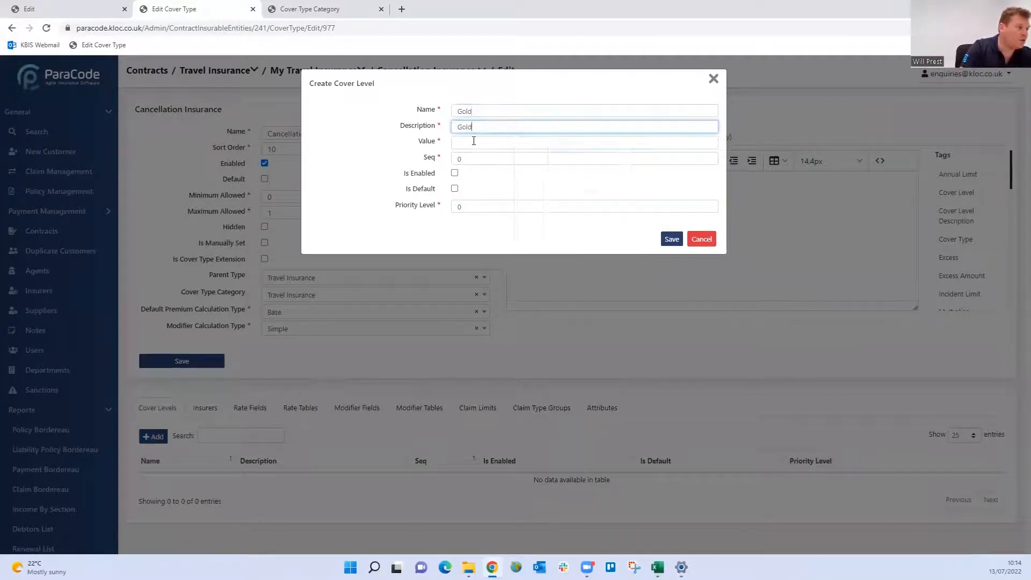
{"action": "left_click", "coordinate": [472, 142]}
{"action": "type", "text": "Gold"}
{"action": "left_click", "coordinate": [454, 173]}
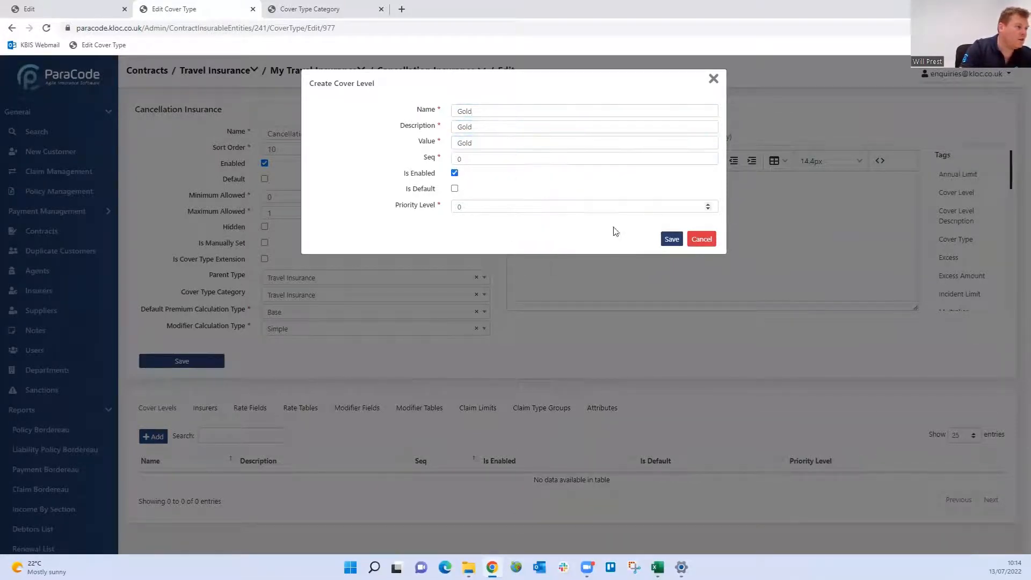
{"action": "left_click", "coordinate": [671, 239]}
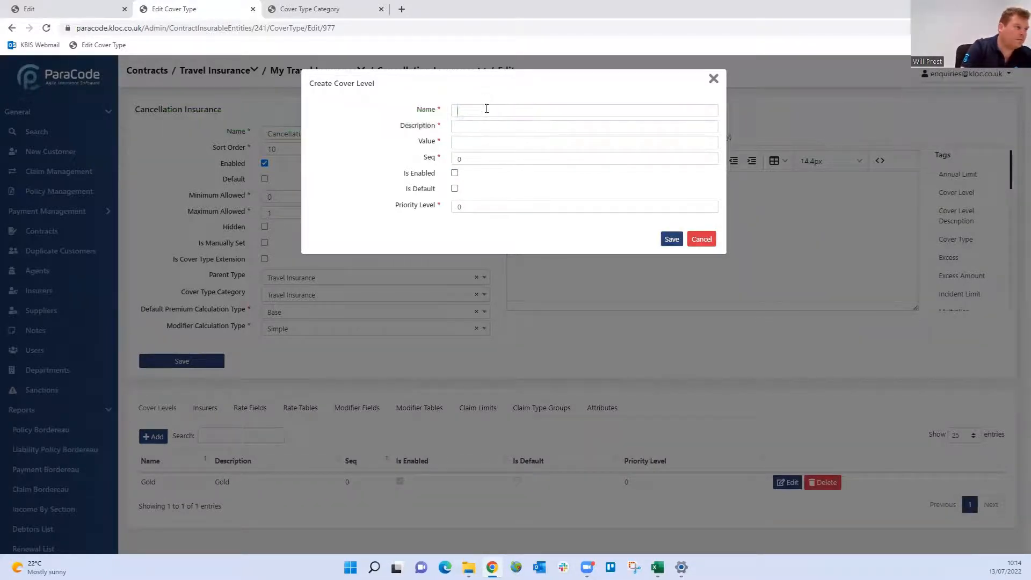
Create an enabled cover level with "Silver" as its name, description and value, and sequence 1
{"action": "left_click", "coordinate": [486, 110]}
{"action": "type", "text": "Silver"}
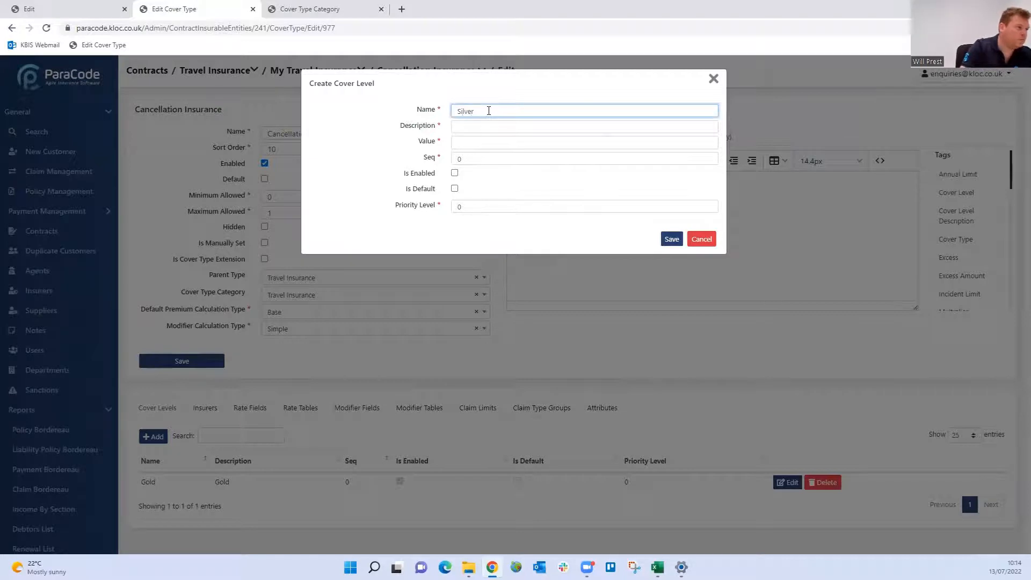
{"action": "key", "text": "ctrl+a"}
{"action": "key", "text": "ctrl+c"}
{"action": "left_click", "coordinate": [486, 125]}
{"action": "key", "text": "ctrl+v"}
{"action": "left_click", "coordinate": [462, 143]}
{"action": "key", "text": "ctrl+v"}
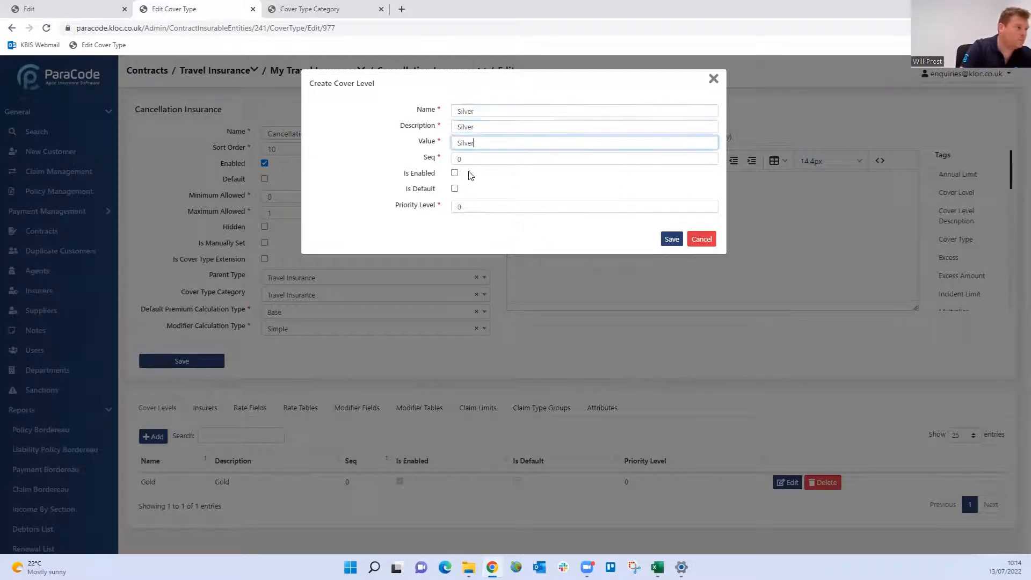
{"action": "left_click", "coordinate": [468, 159]}
{"action": "type", "text": "1"}
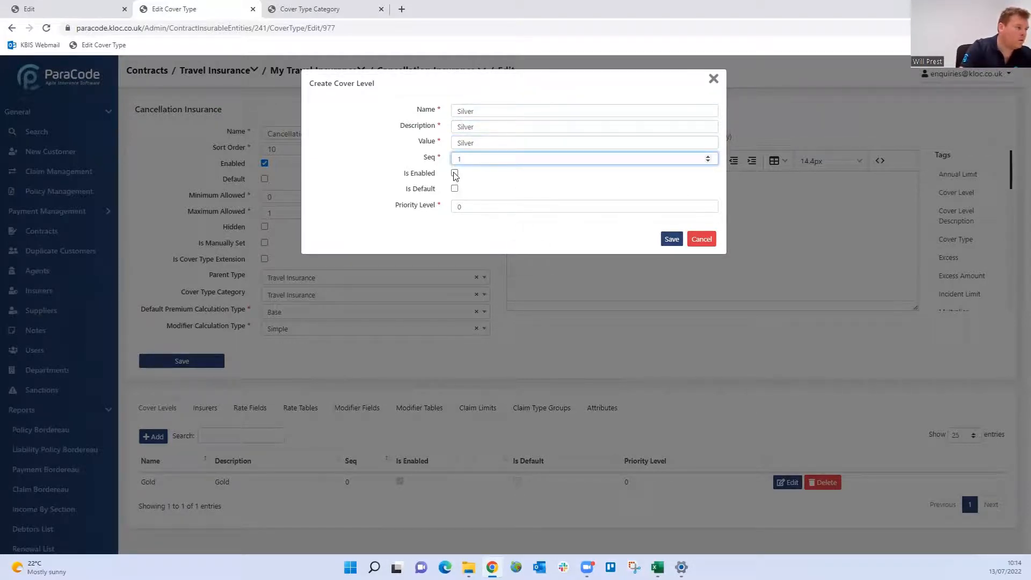
{"action": "left_click", "coordinate": [455, 173]}
{"action": "left_click", "coordinate": [662, 239]}
Create an enabled cover level with "Bronze" as its name, description and value, and sequence 2, and close the cover level form
{"action": "left_click", "coordinate": [465, 112]}
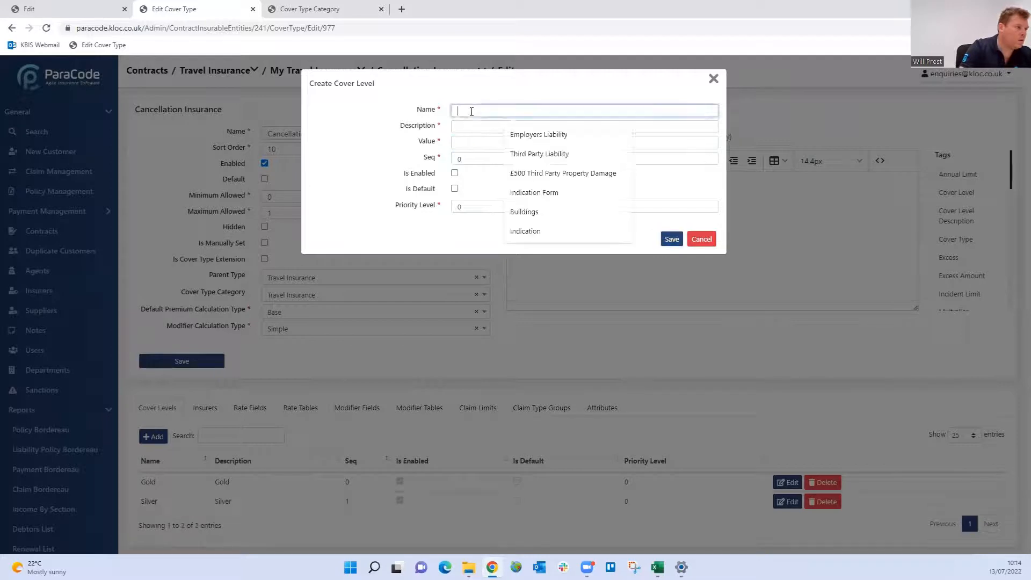
{"action": "type", "text": "Bronze"}
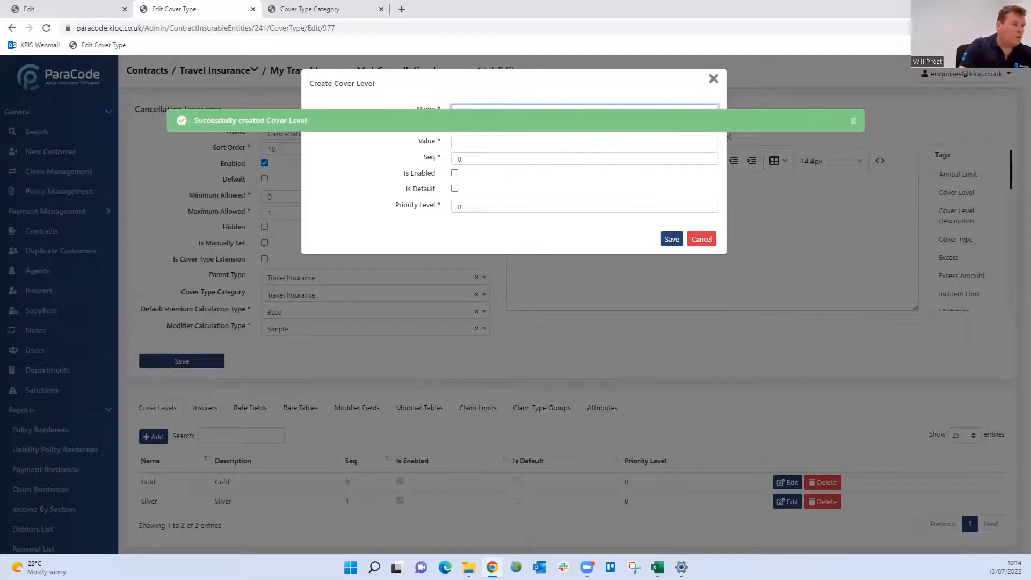
{"action": "double_click", "coordinate": [501, 111]}
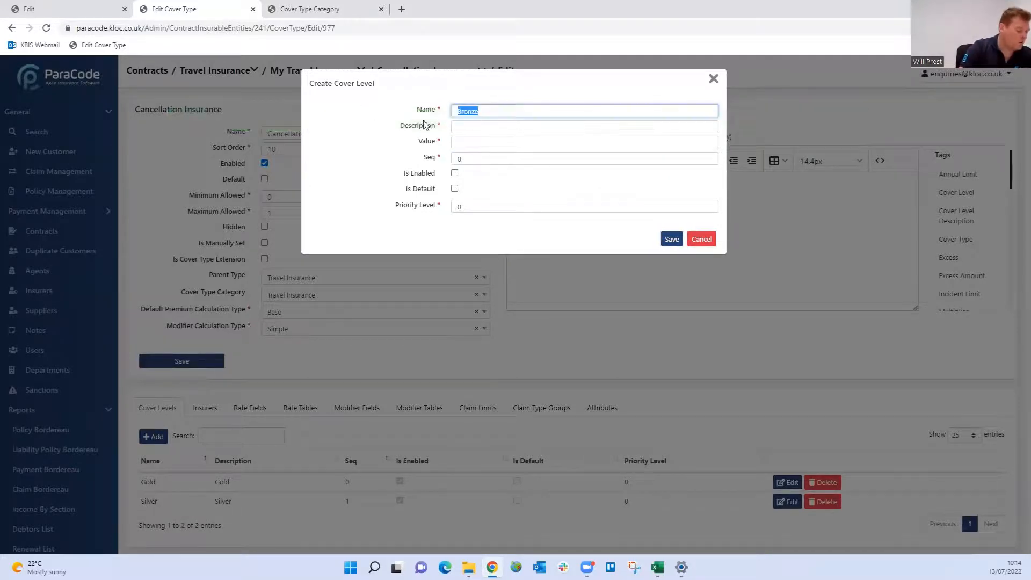
{"action": "key", "text": "ctrl+c"}
{"action": "left_click", "coordinate": [483, 127]}
{"action": "key", "text": "ctrl+v"}
{"action": "left_click", "coordinate": [463, 144]}
{"action": "key", "text": "ctrl+v"}
{"action": "key", "text": "Tab"}
{"action": "type", "text": "2"}
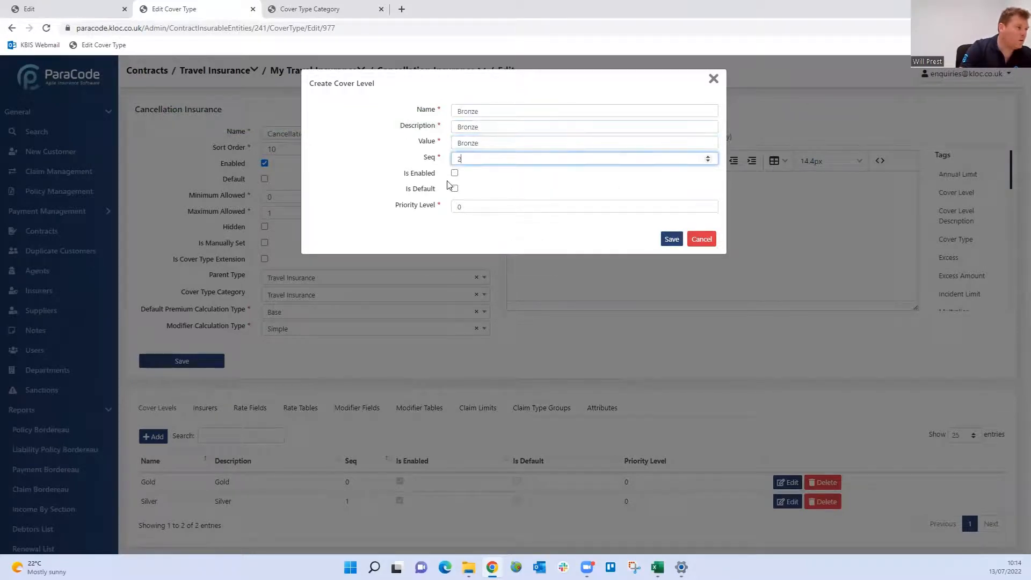
{"action": "left_click", "coordinate": [454, 172]}
{"action": "left_click", "coordinate": [671, 240]}
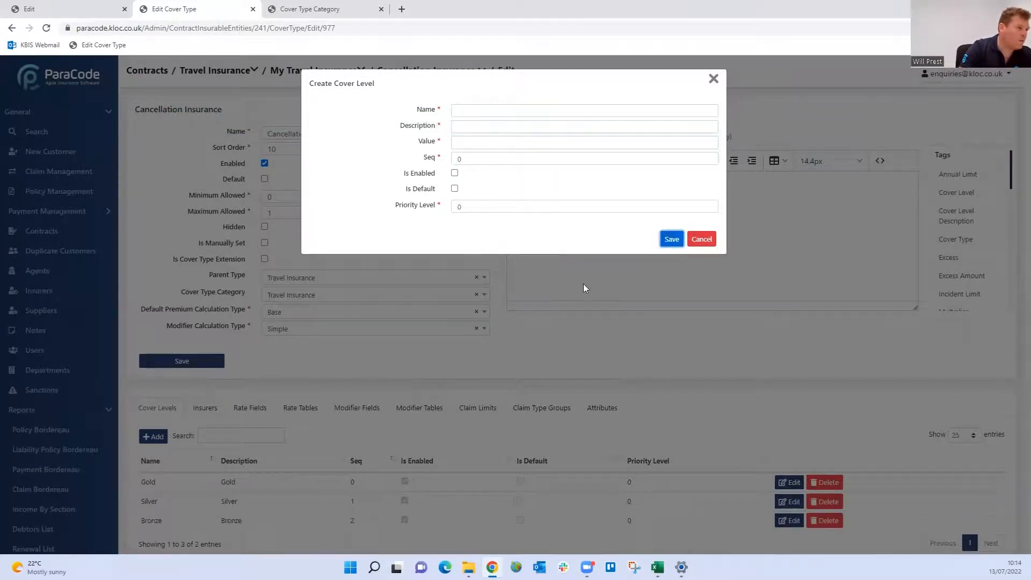
{"action": "left_click", "coordinate": [713, 79]}
Add "Travel Person > What type of cover are you looking for?" as a rate selector field with the Meta Match type
{"action": "scroll", "coordinate": [341, 260], "scroll_direction": "down", "scroll_amount": 1}
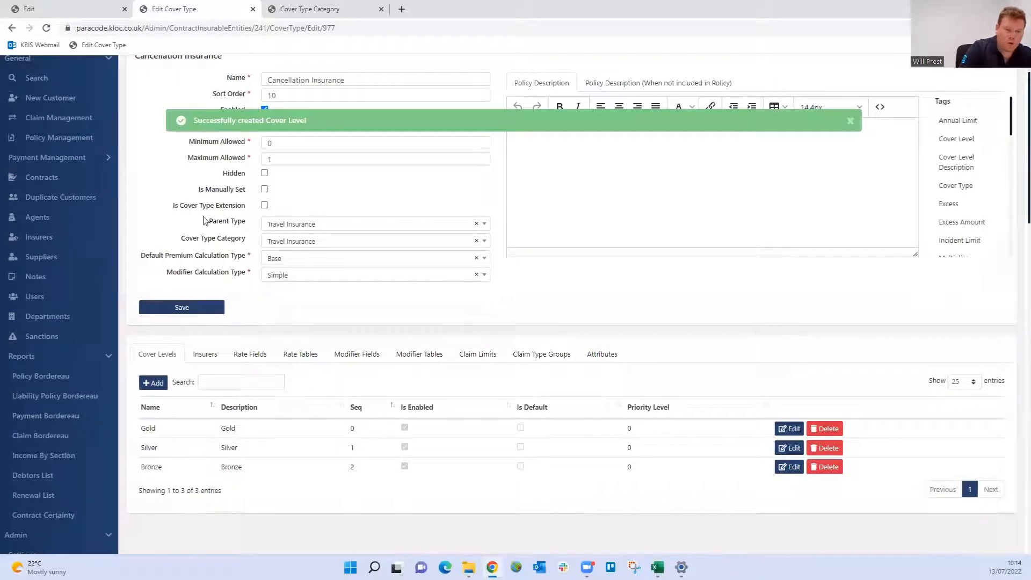
{"action": "left_click", "coordinate": [250, 355]}
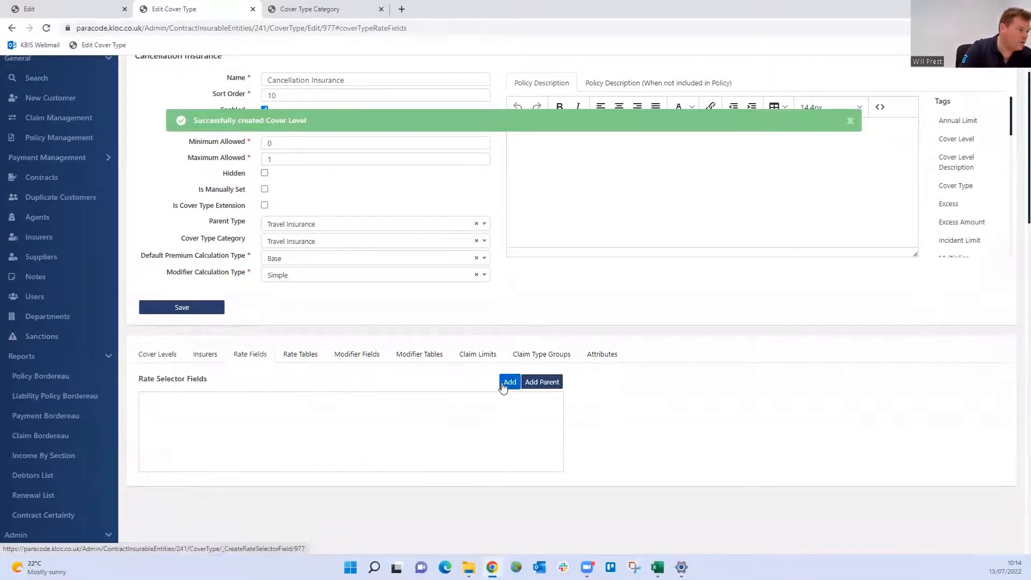
{"action": "left_click", "coordinate": [508, 382]}
{"action": "left_click", "coordinate": [490, 110]}
{"action": "type", "text": "what"}
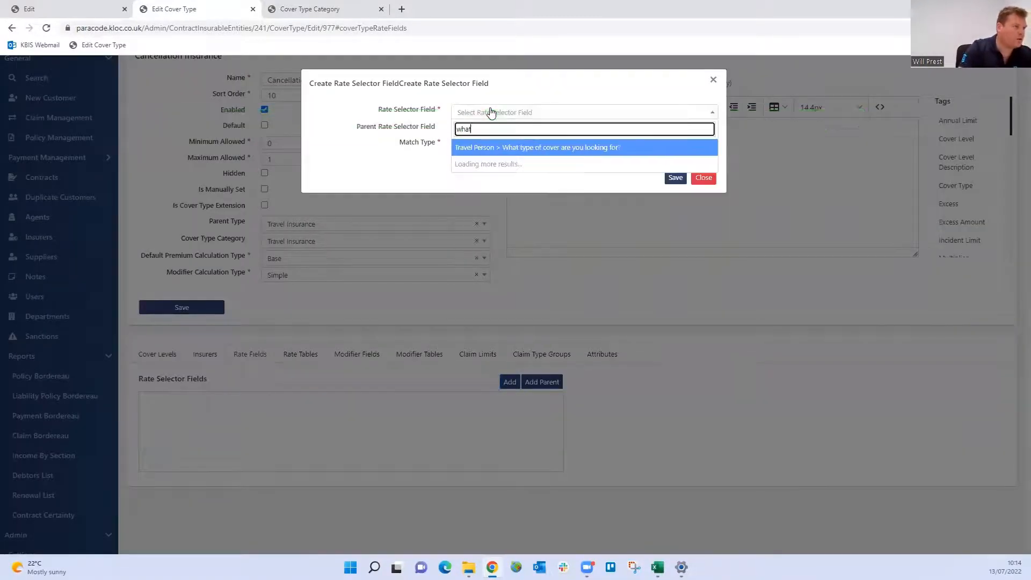
{"action": "left_click", "coordinate": [571, 150]}
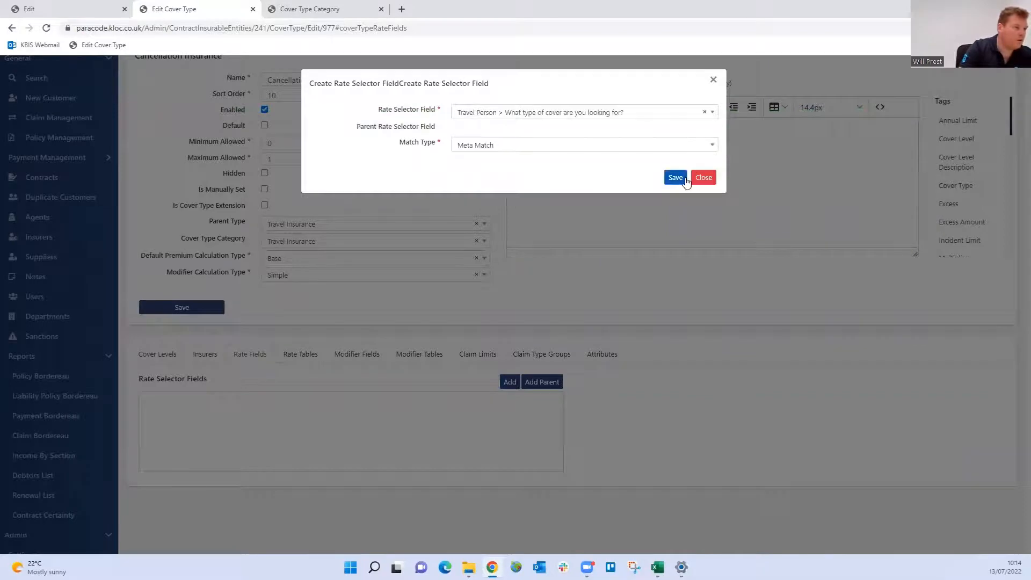
{"action": "left_click", "coordinate": [676, 178]}
{"action": "left_click", "coordinate": [714, 80]}
Generate the rate selectors and create a Single Trip rate table running from 01/01/2022 to 31/12/2022
{"action": "left_click", "coordinate": [303, 354]}
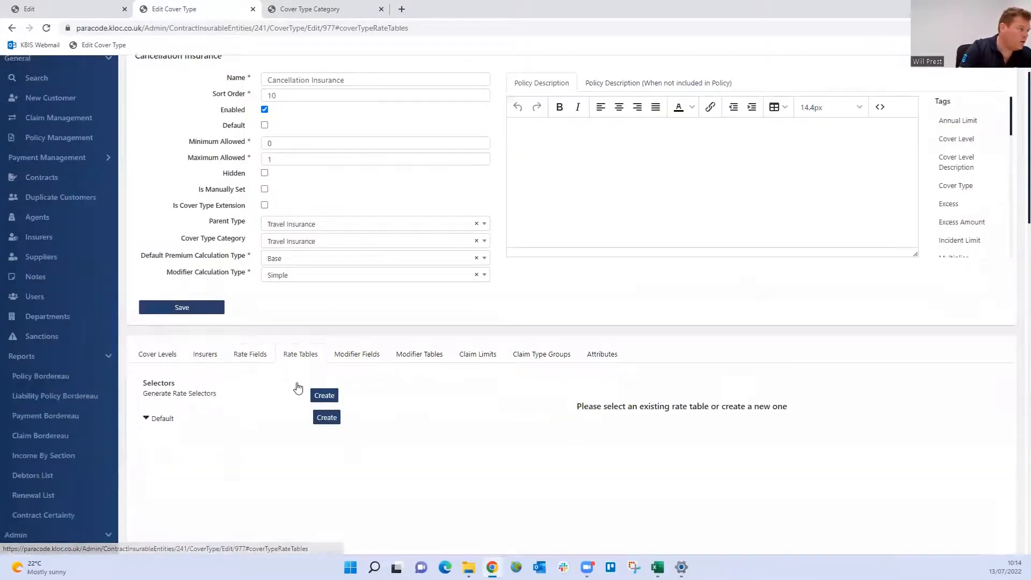
{"action": "left_click", "coordinate": [338, 394]}
{"action": "scroll", "coordinate": [344, 322], "scroll_direction": "down", "scroll_amount": 2}
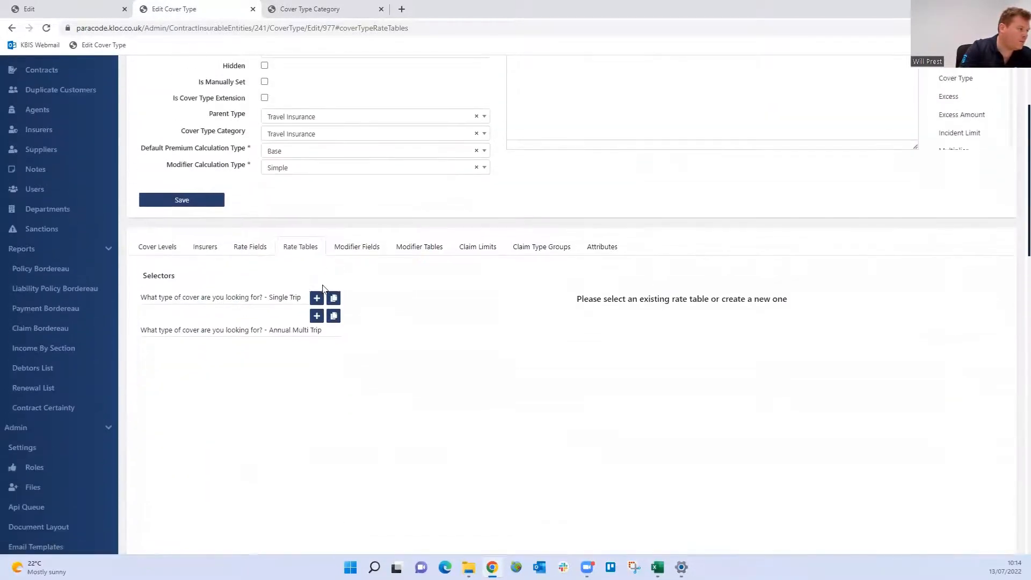
{"action": "left_click", "coordinate": [332, 298]}
{"action": "scroll", "coordinate": [644, 292], "scroll_direction": "down", "scroll_amount": 3}
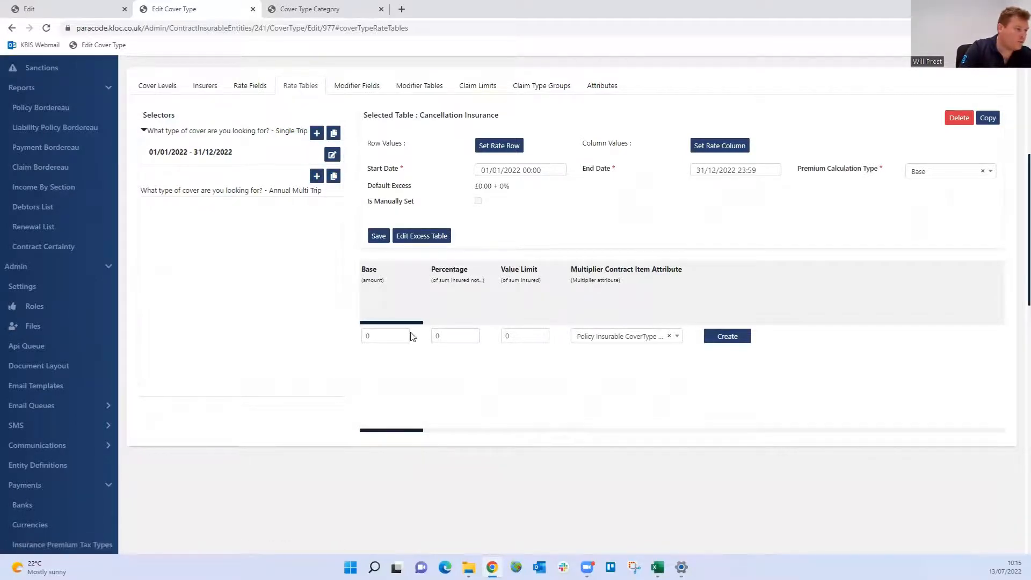
Set the rate rows of the Single Trip table to the Cover Type > Cover Level attribute
{"action": "left_click", "coordinate": [494, 145]}
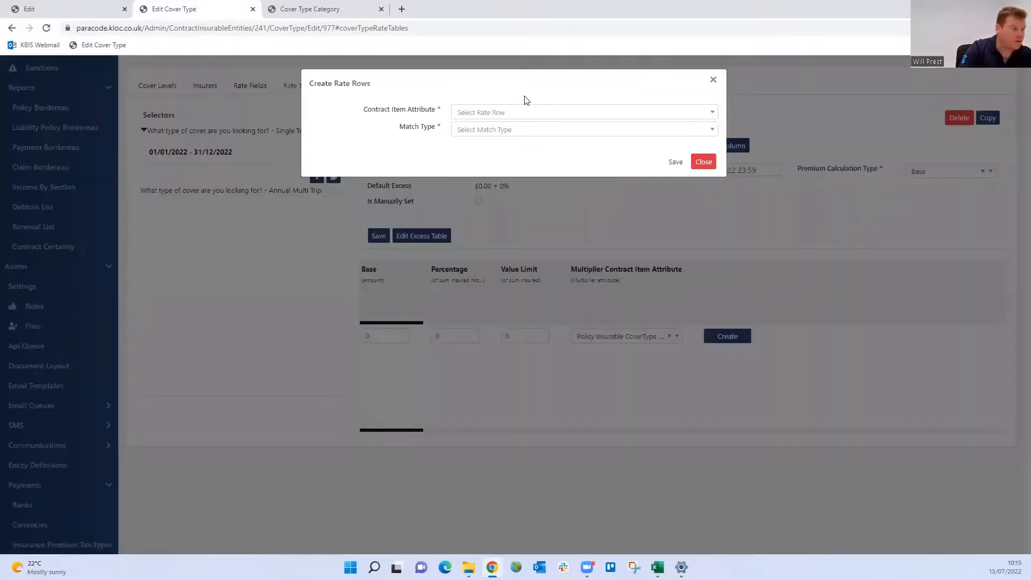
{"action": "left_click", "coordinate": [526, 111]}
{"action": "type", "text": "cover"}
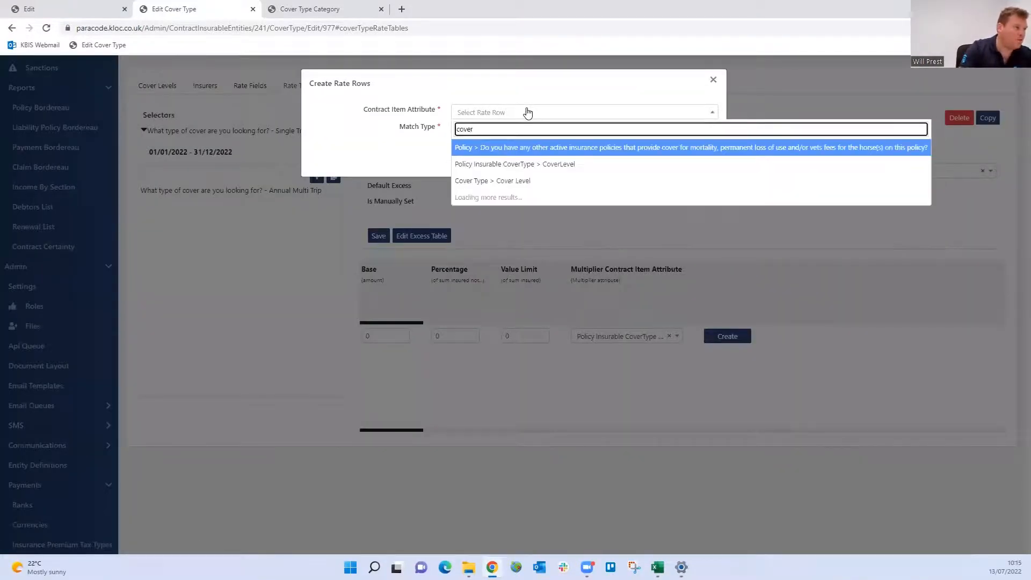
{"action": "left_click", "coordinate": [553, 181]}
{"action": "left_click", "coordinate": [675, 162]}
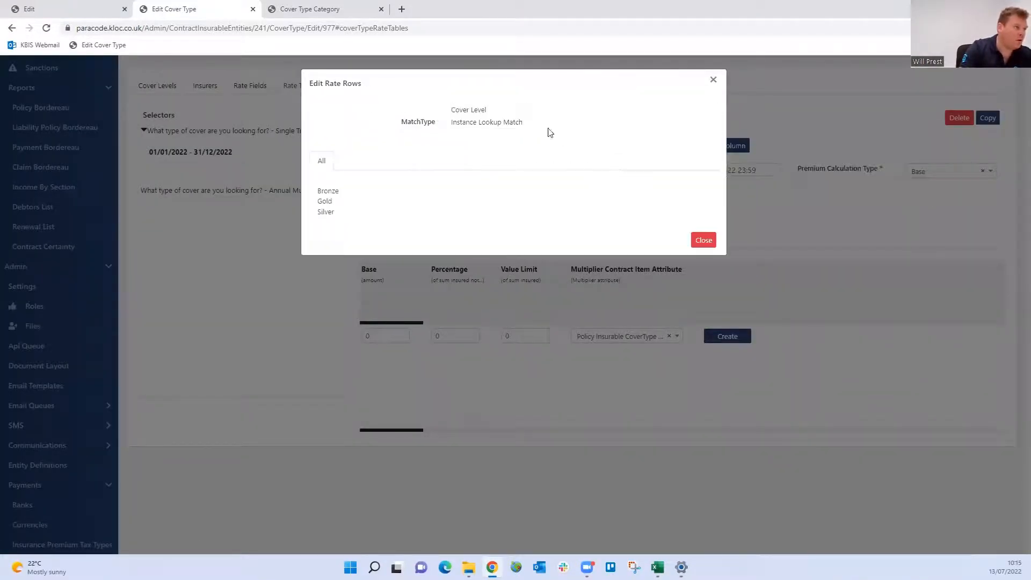
{"action": "left_click", "coordinate": [704, 82]}
Set the rate columns to Travel Person > Country Safety Type with the Meta Match type
{"action": "left_click", "coordinate": [705, 143]}
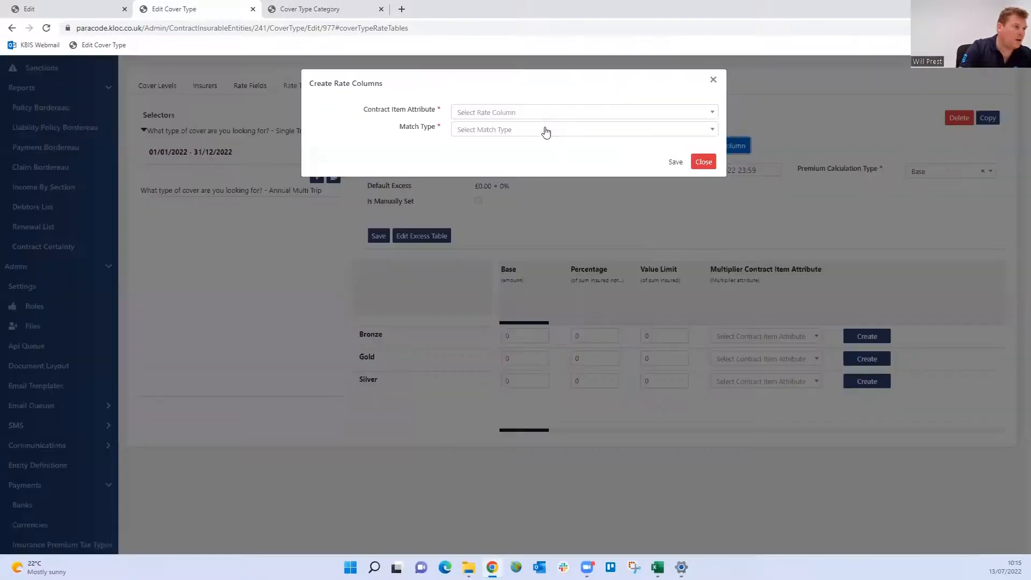
{"action": "left_click", "coordinate": [556, 114]}
{"action": "type", "text": "country"}
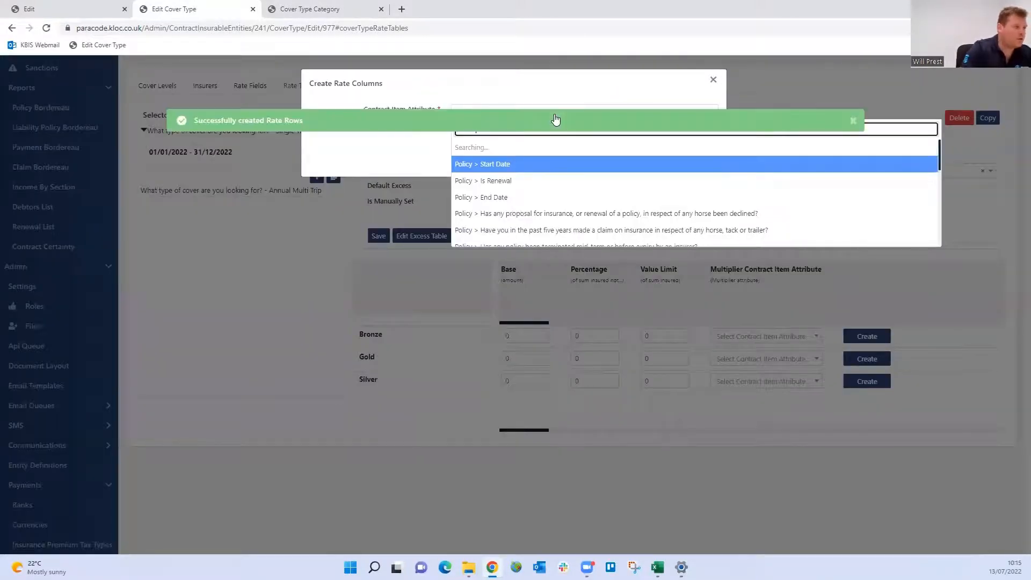
{"action": "left_click", "coordinate": [561, 150]}
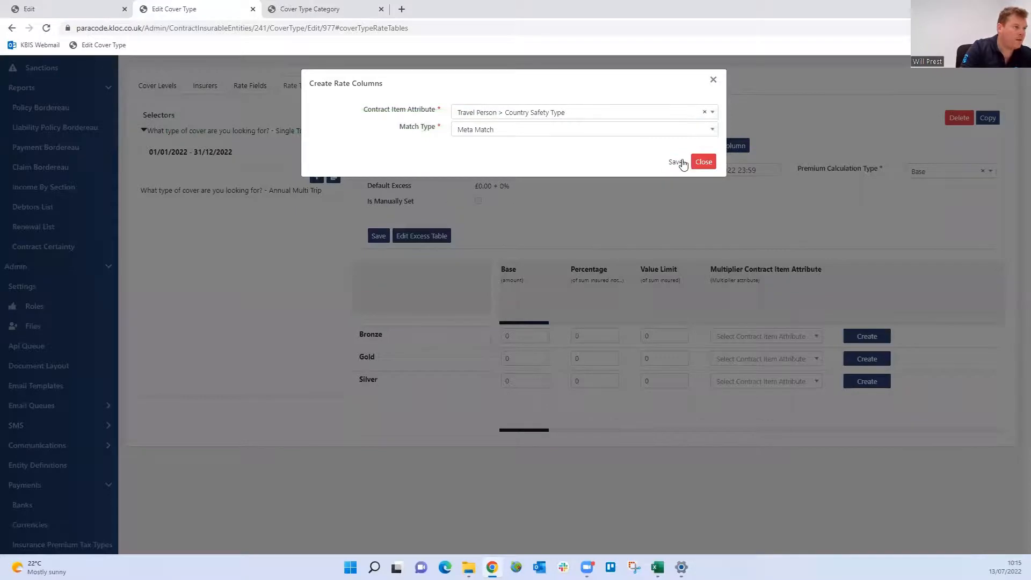
{"action": "left_click", "coordinate": [679, 162]}
{"action": "left_click", "coordinate": [713, 80]}
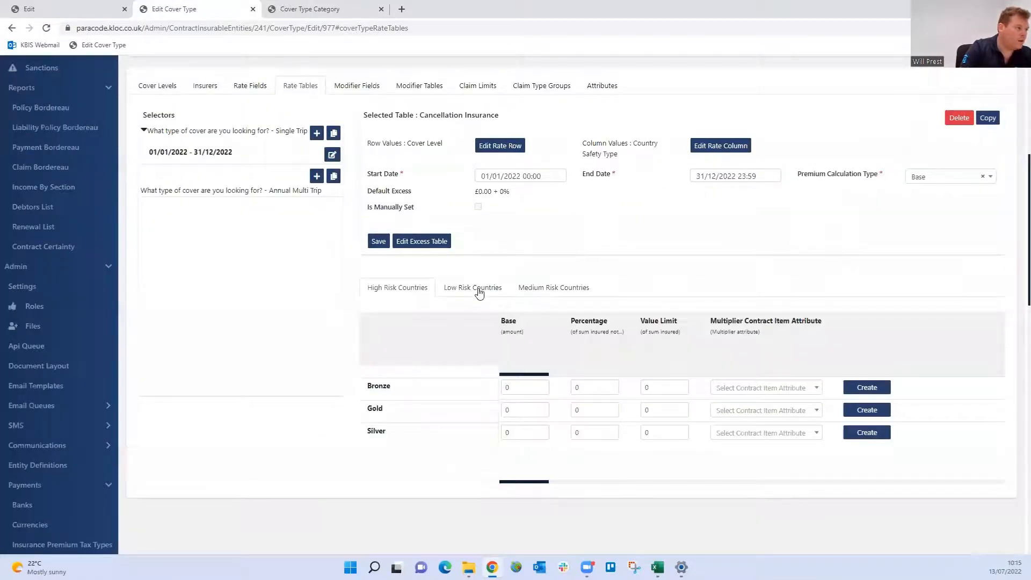
Enter Low Risk Countries base amounts of 12.50 for Bronze, 50 for Gold and 25 for Silver
{"action": "left_click", "coordinate": [479, 292]}
{"action": "scroll", "coordinate": [511, 292], "scroll_direction": "down", "scroll_amount": 2}
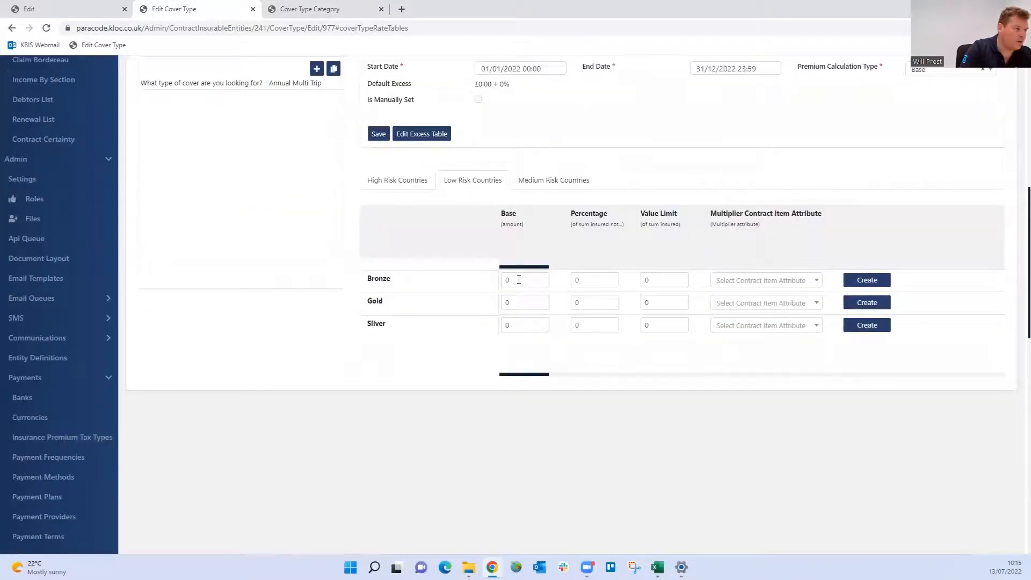
{"action": "left_click_drag", "start_coordinate": [519, 280], "coordinate": [454, 289]}
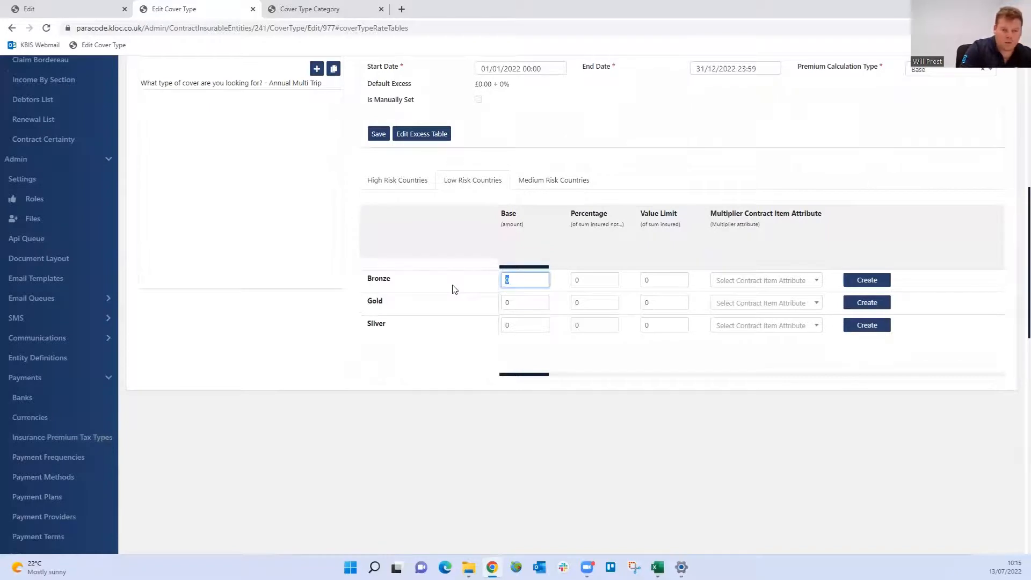
{"action": "type", "text": "12.50"}
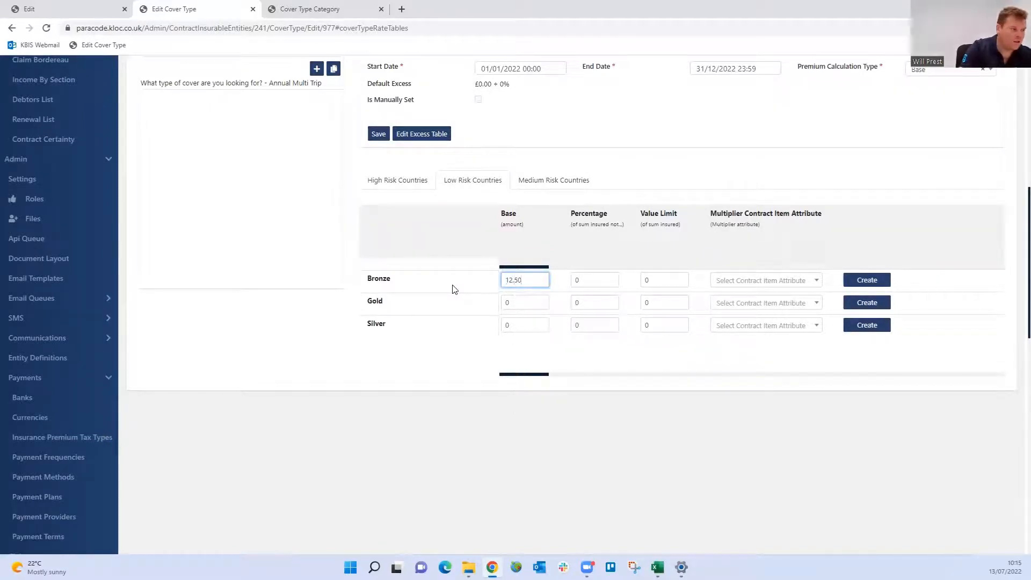
{"action": "key", "text": "Tab"}
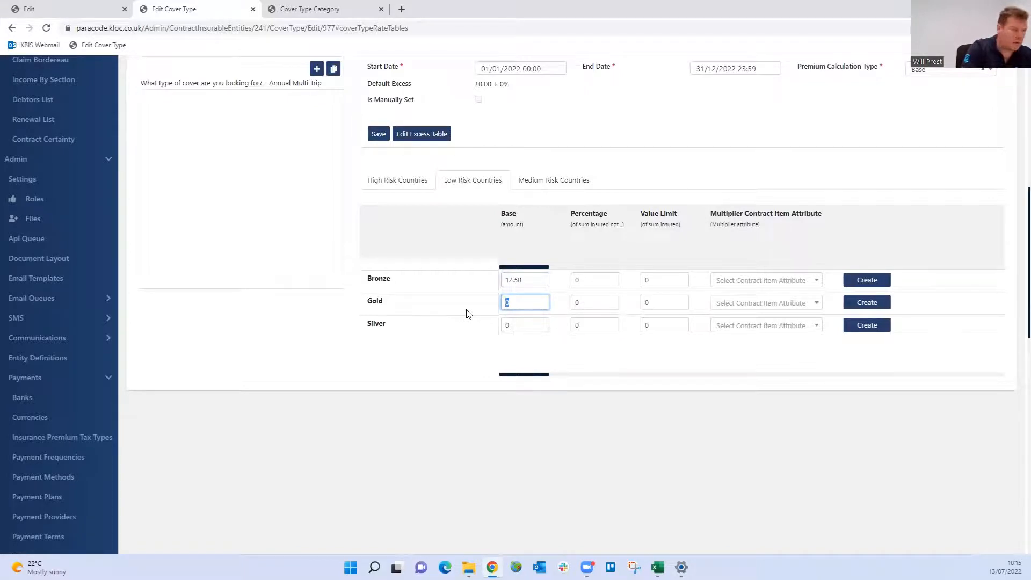
{"action": "type", "text": "100"}
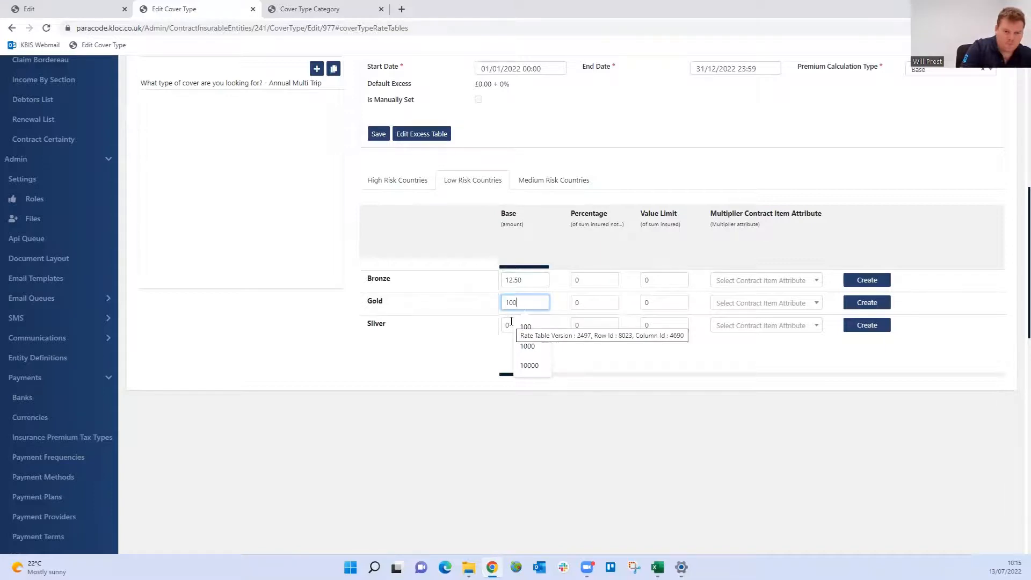
{"action": "key", "text": "BackSpace"}
{"action": "key", "text": "BackSpace"}
{"action": "key", "text": "BackSpace"}
{"action": "type", "text": "50"}
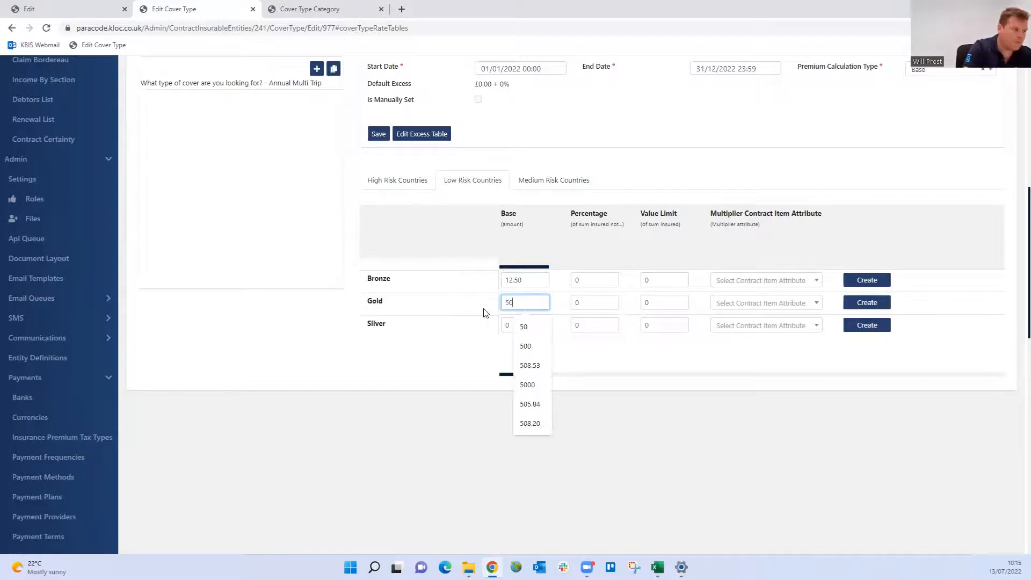
{"action": "key", "text": "Tab"}
{"action": "type", "text": "25"}
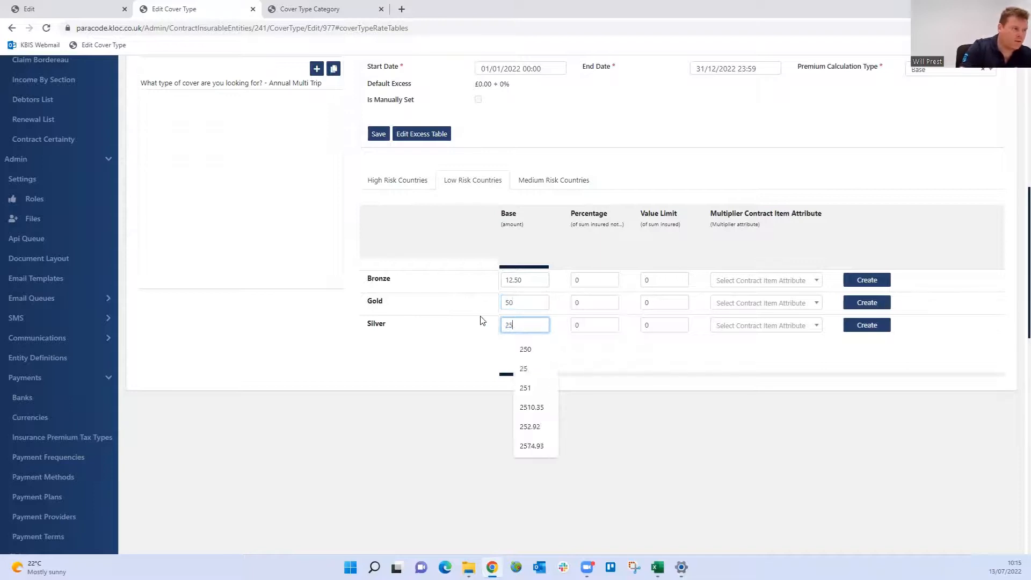
Create the Bronze, Gold and Silver rates for Low Risk Countries
{"action": "left_click", "coordinate": [854, 279]}
{"action": "left_click", "coordinate": [858, 302]}
{"action": "left_click", "coordinate": [858, 325]}
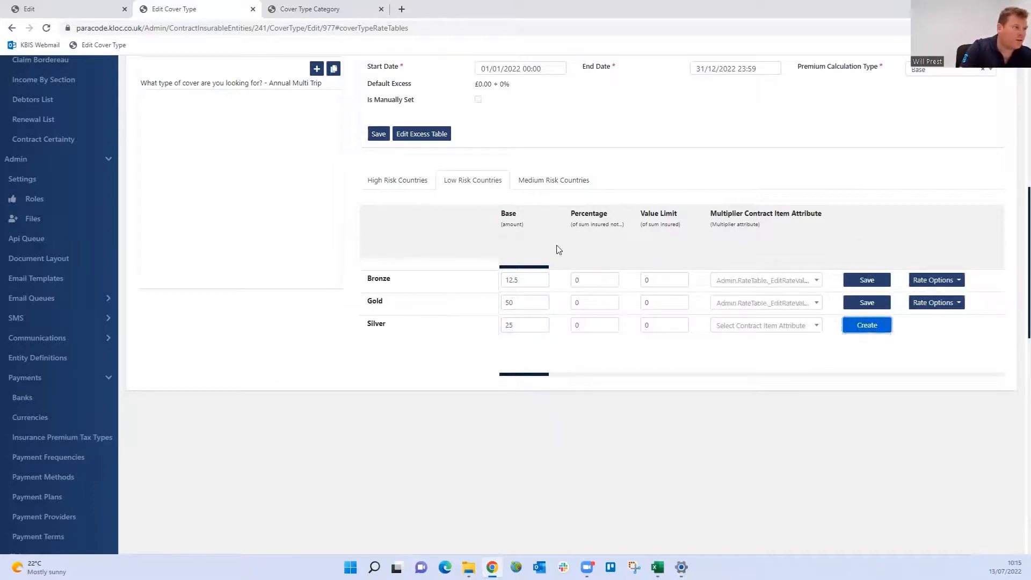
Enter Medium Risk Countries base amounts of 18.25 for Bronze, 75.0 for Gold and 37.50 for Silver
{"action": "left_click", "coordinate": [553, 181]}
{"action": "left_click", "coordinate": [526, 279]}
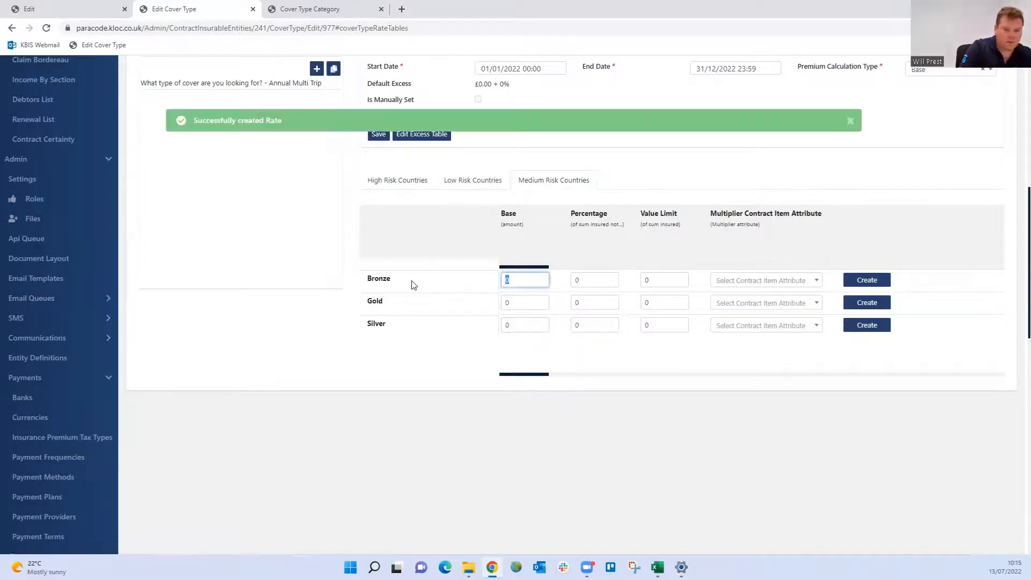
{"action": "type", "text": "18.25"}
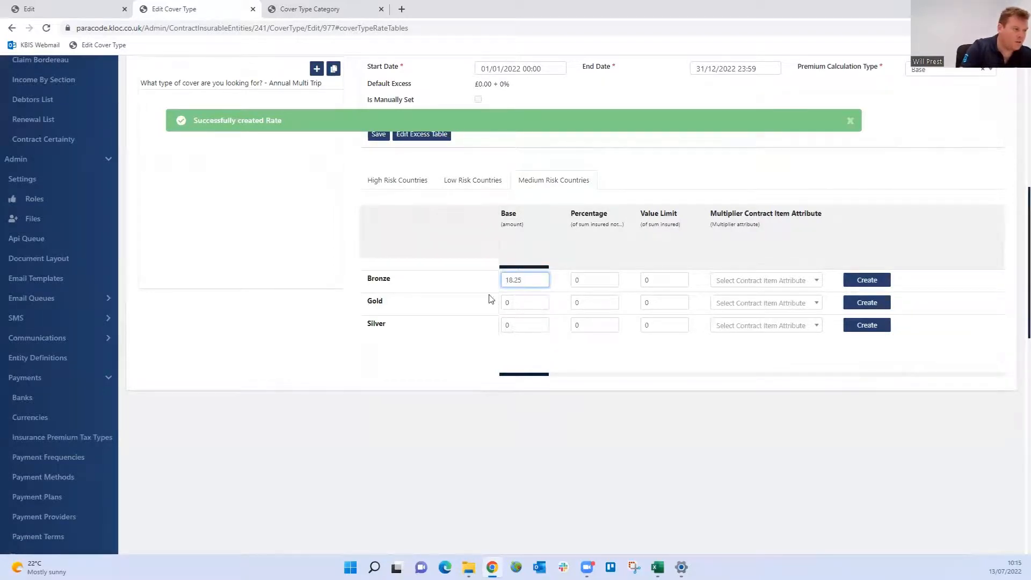
{"action": "left_click", "coordinate": [509, 301]}
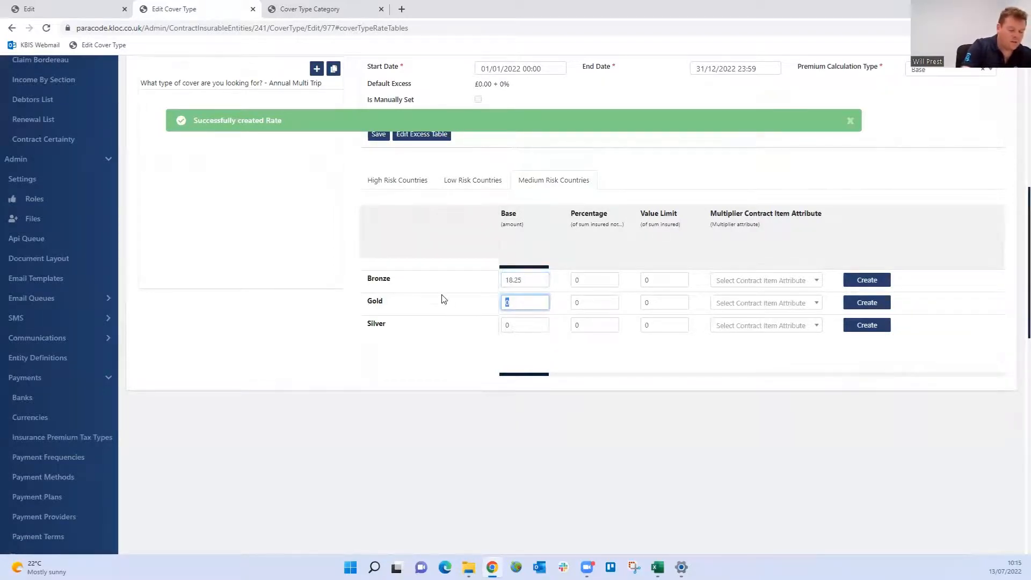
{"action": "type", "text": "37.5"}
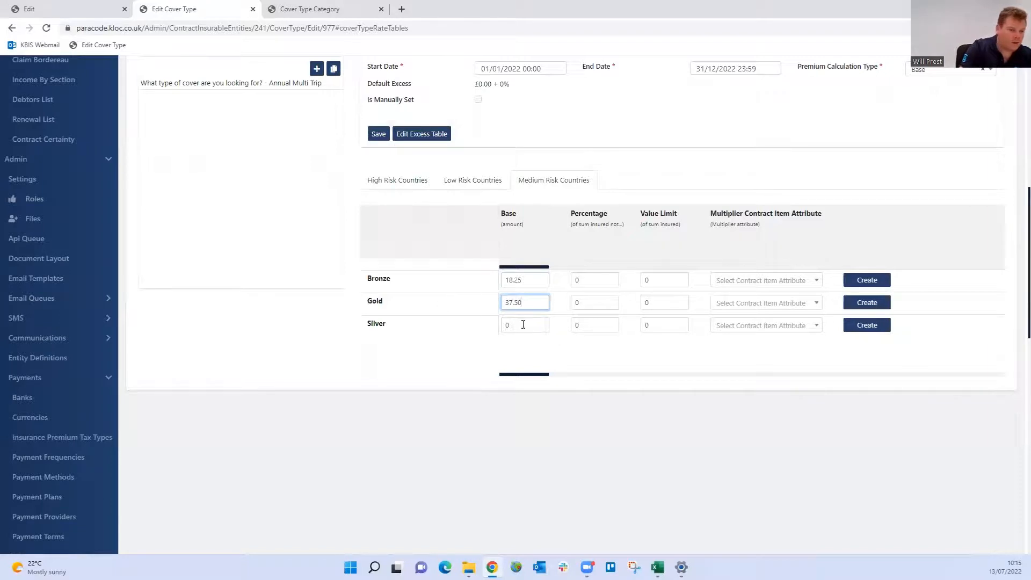
{"action": "left_click_drag", "start_coordinate": [532, 304], "coordinate": [519, 326]}
{"action": "key", "text": "BackSpace"}
{"action": "key", "text": "BackSpace"}
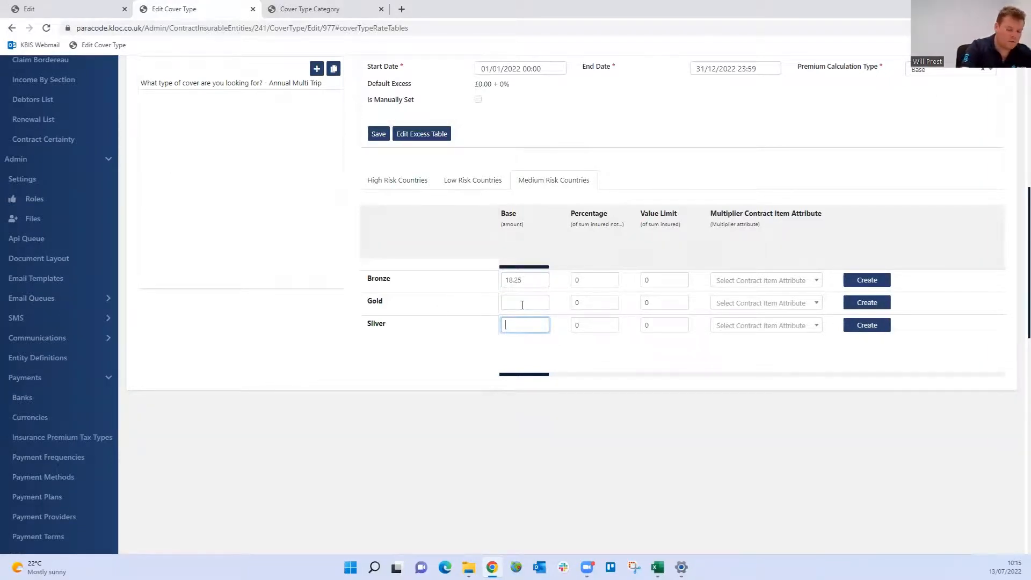
{"action": "type", "text": "37.50"}
{"action": "left_click", "coordinate": [522, 305]}
{"action": "type", "text": "75.0"}
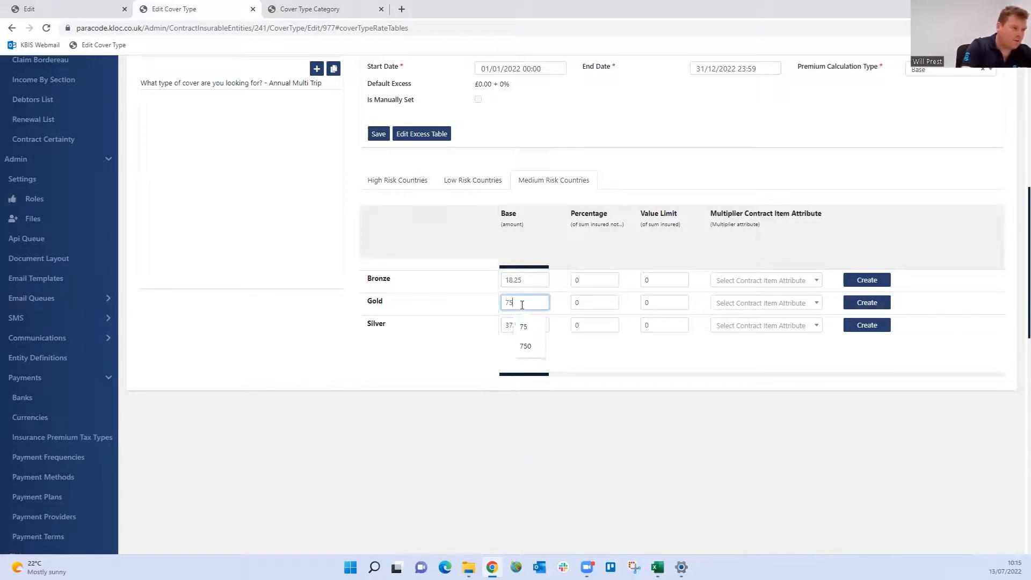
Create the Bronze, Gold and Silver rates for Medium Risk Countries
{"action": "left_click", "coordinate": [881, 280]}
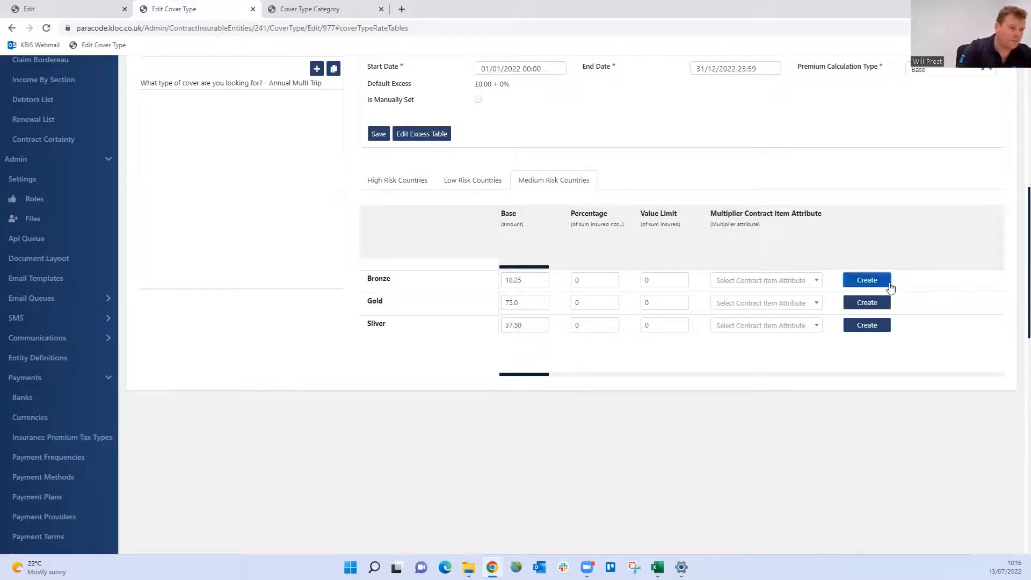
{"action": "left_click", "coordinate": [880, 303]}
{"action": "left_click", "coordinate": [880, 325]}
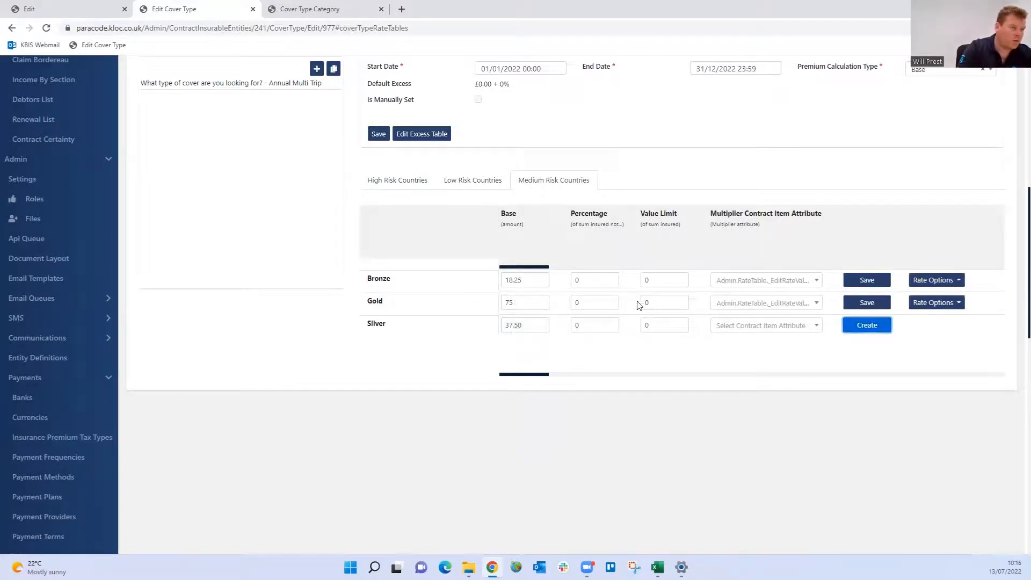
Create High Risk Countries rates with base amounts of 25 for Bronze, 100 for Gold and 50 for Silver
{"action": "left_click", "coordinate": [404, 185]}
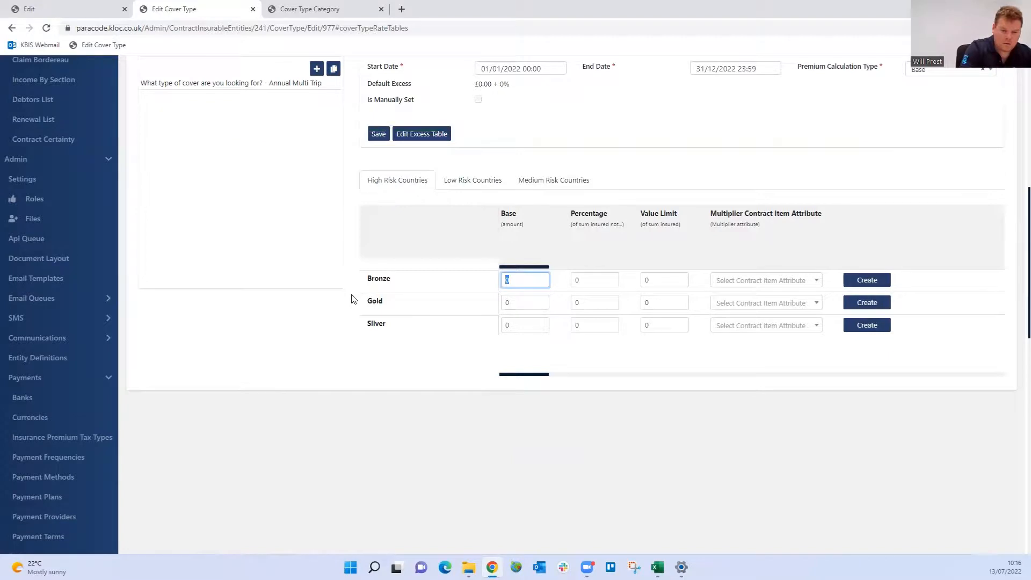
{"action": "type", "text": "25"}
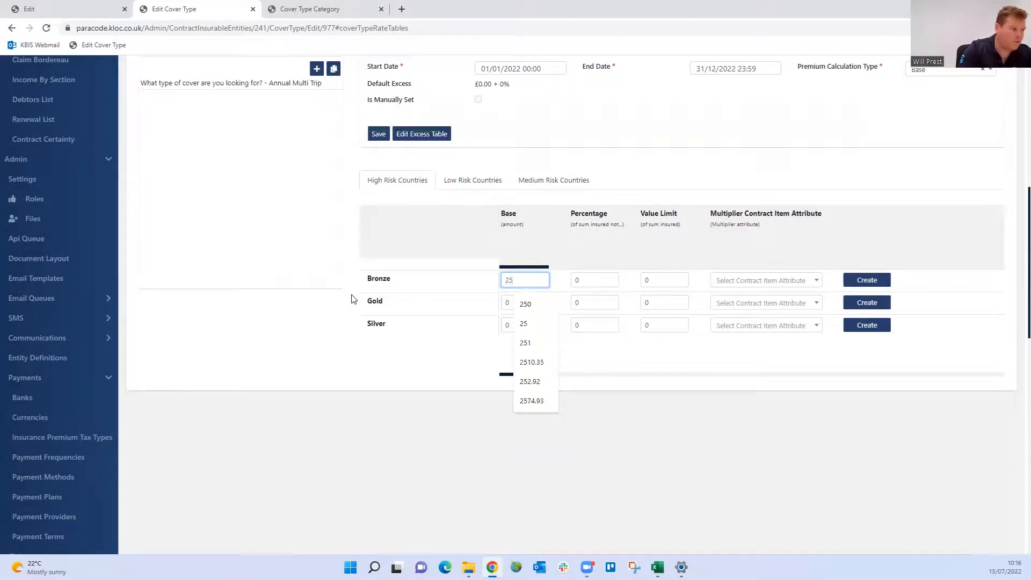
{"action": "left_click", "coordinate": [508, 325]}
{"action": "type", "text": "50"}
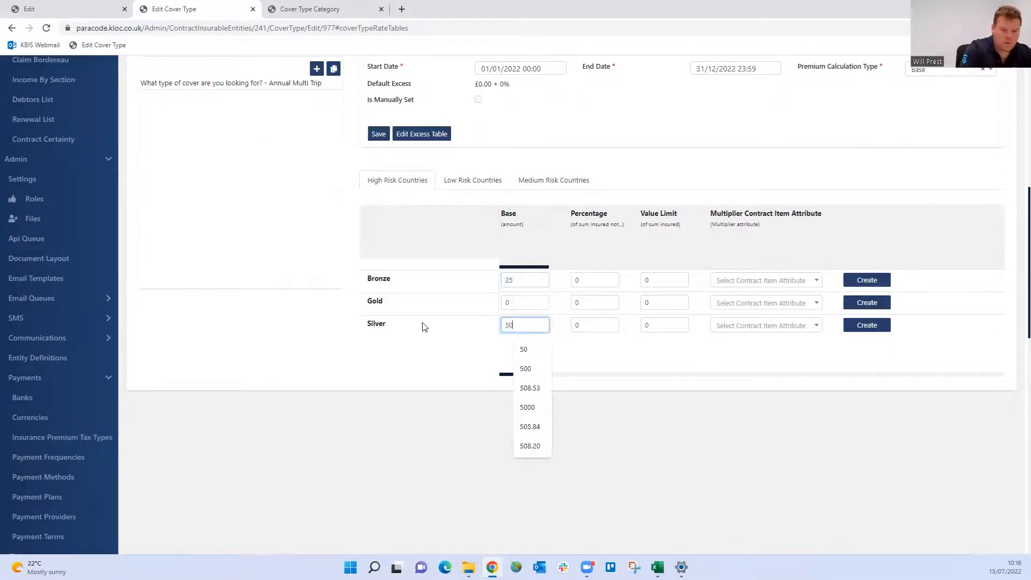
{"action": "left_click", "coordinate": [516, 301]}
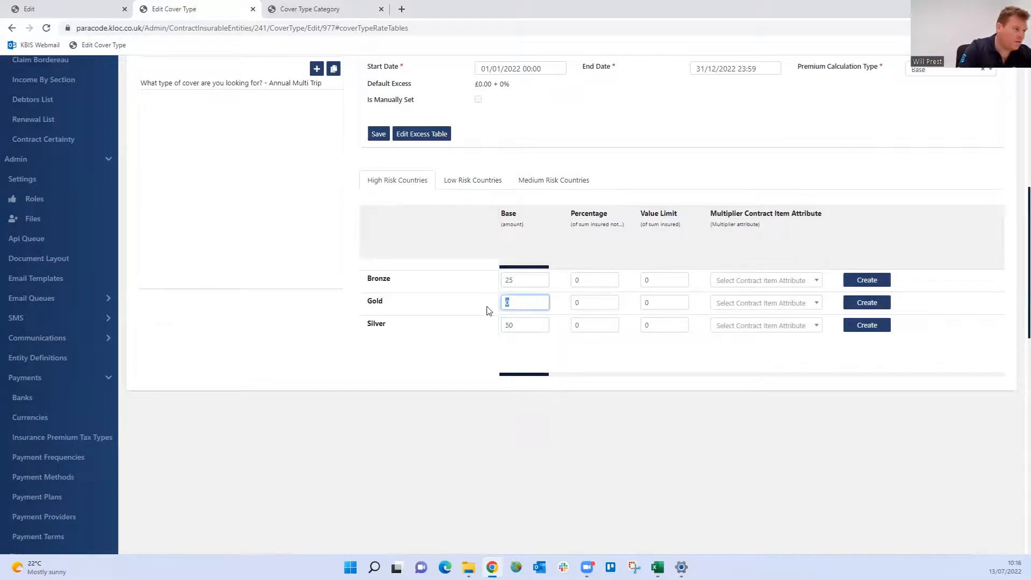
{"action": "type", "text": "100"}
{"action": "left_click", "coordinate": [865, 280]}
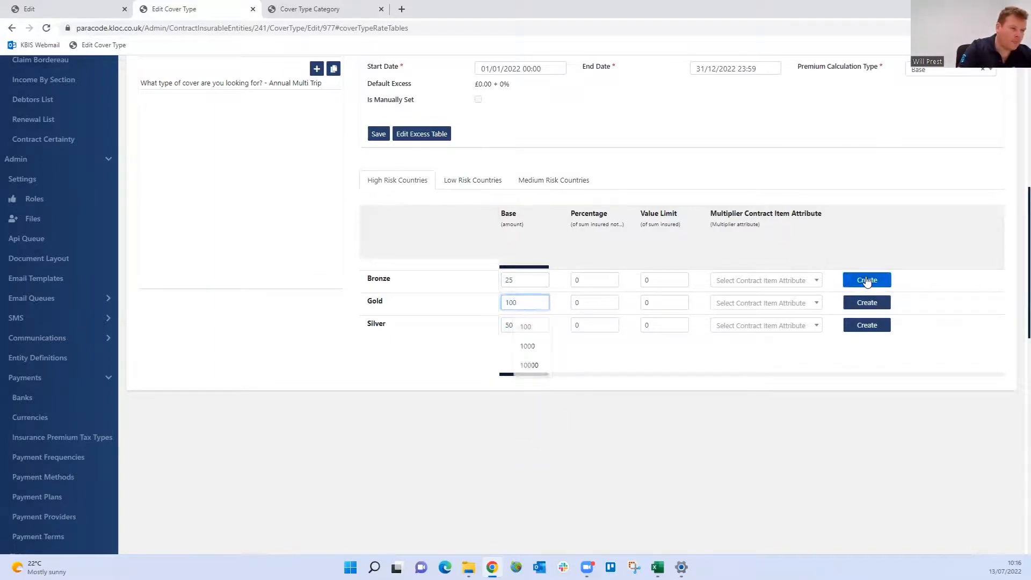
{"action": "left_click", "coordinate": [866, 302]}
{"action": "left_click", "coordinate": [866, 325]}
Clone the 01/01/2022 - 31/12/2022 rate table into the Annual Multi Trip selector
{"action": "scroll", "coordinate": [307, 209], "scroll_direction": "up", "scroll_amount": 3}
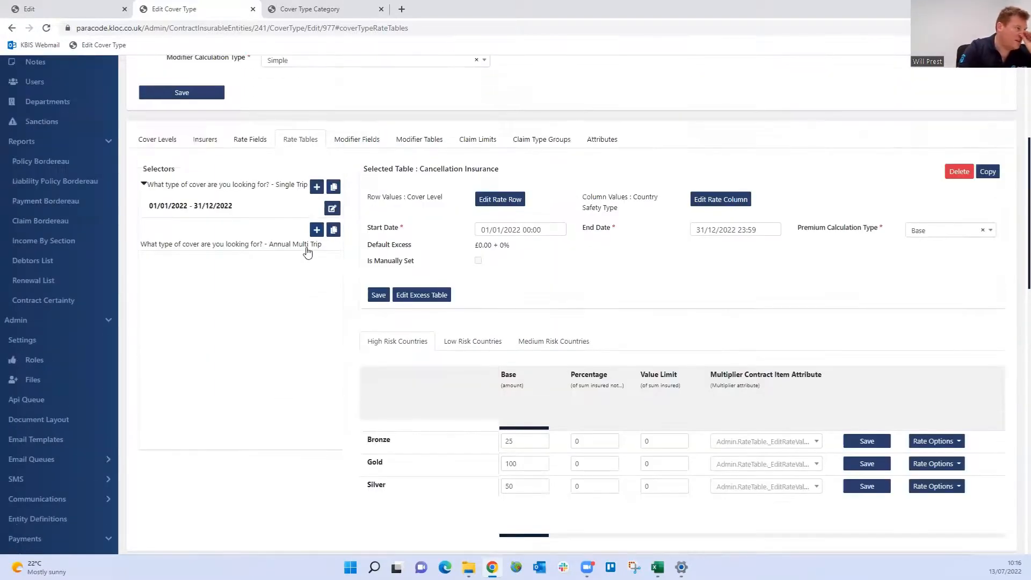
{"action": "left_click", "coordinate": [333, 229]}
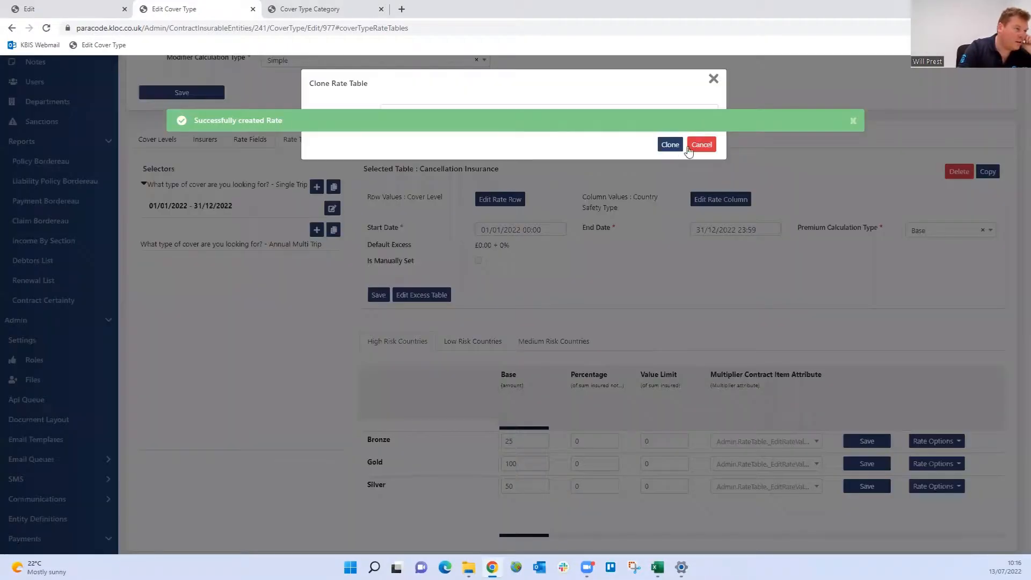
{"action": "left_click", "coordinate": [670, 145]}
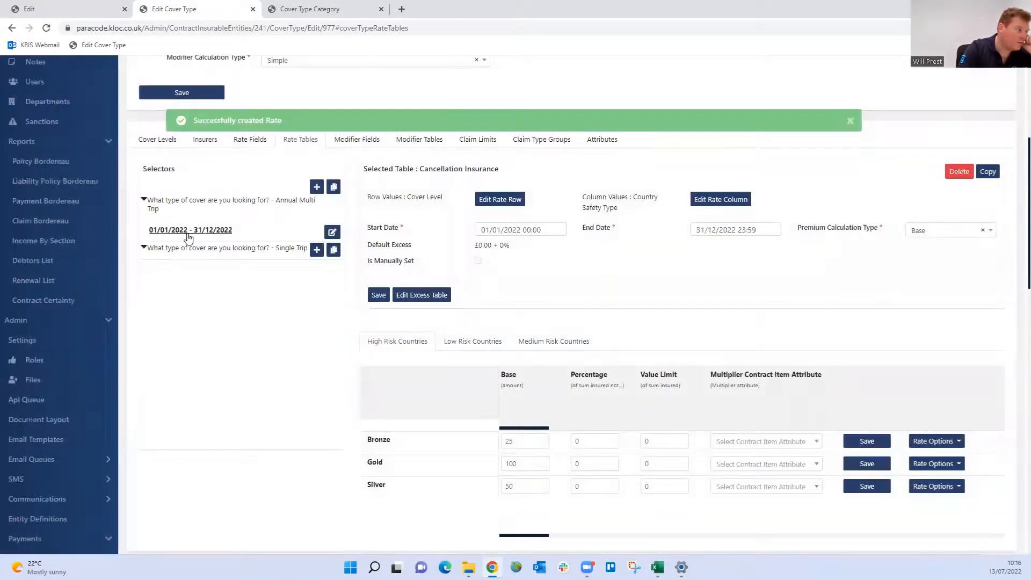
Set the Annual Multi Trip base amounts for Low Risk Countries to 25 for Bronze, 50 for Silver and 100 for Gold
{"action": "scroll", "coordinate": [478, 279], "scroll_direction": "down", "scroll_amount": 1}
{"action": "left_click", "coordinate": [473, 287]}
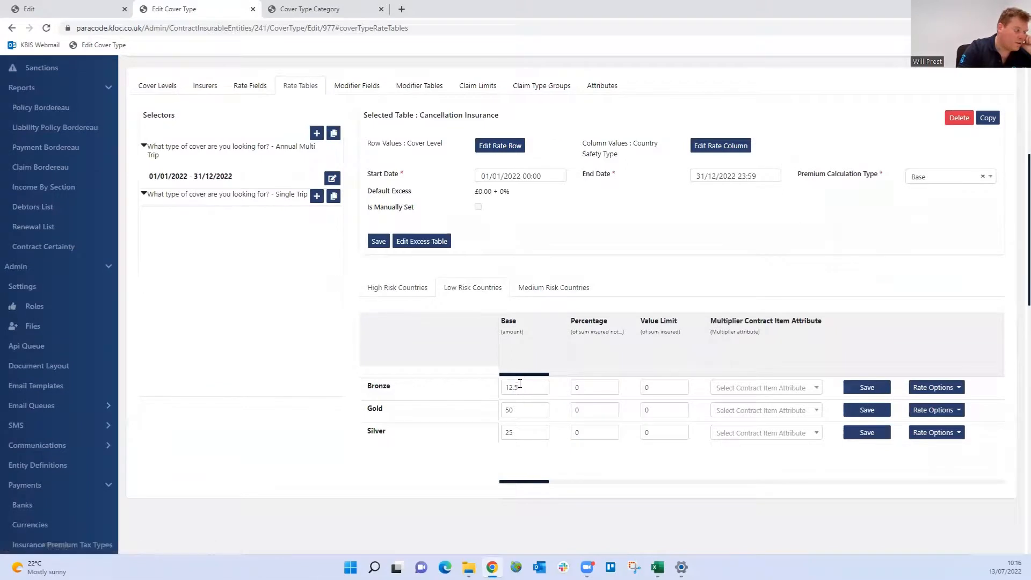
{"action": "double_click", "coordinate": [512, 386]}
{"action": "type", "text": "25"}
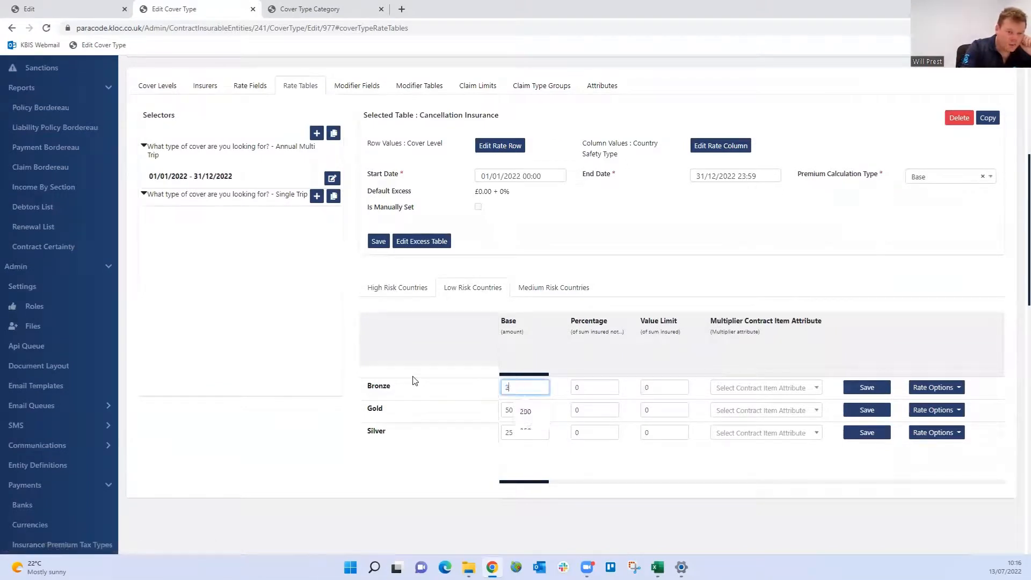
{"action": "double_click", "coordinate": [506, 433]}
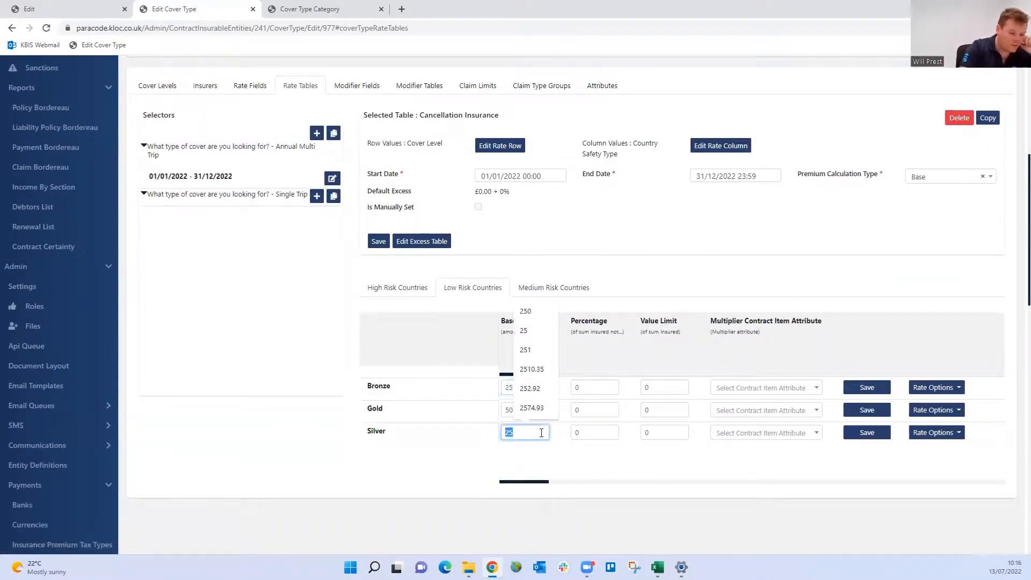
{"action": "type", "text": "50"}
{"action": "double_click", "coordinate": [512, 410]}
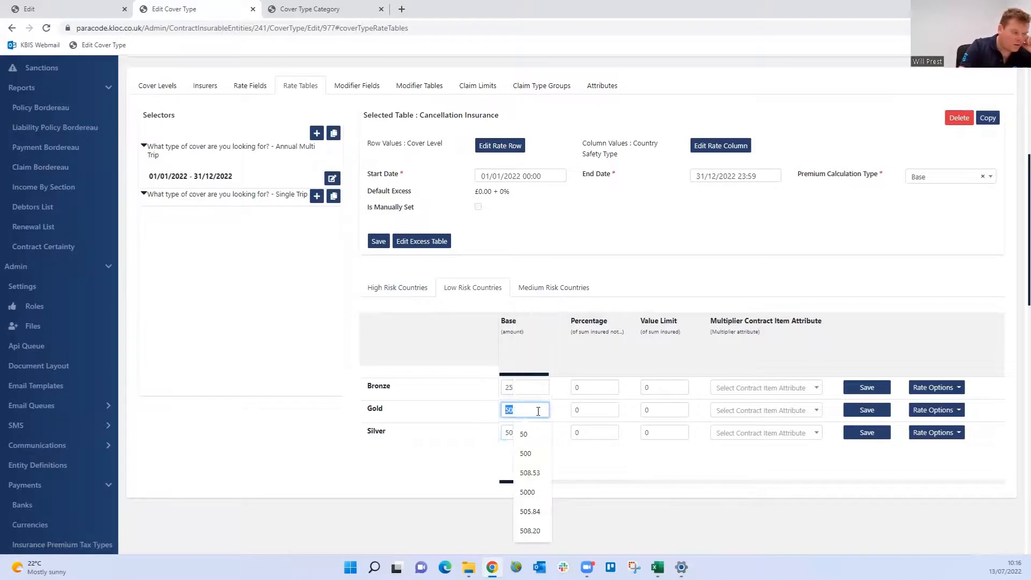
{"action": "type", "text": "100"}
Assign the Policy Insurable CoverType > Value to Insure multiplier to the Bronze, Gold and Silver Low Risk Countries rates and save them
{"action": "left_click", "coordinate": [815, 388]}
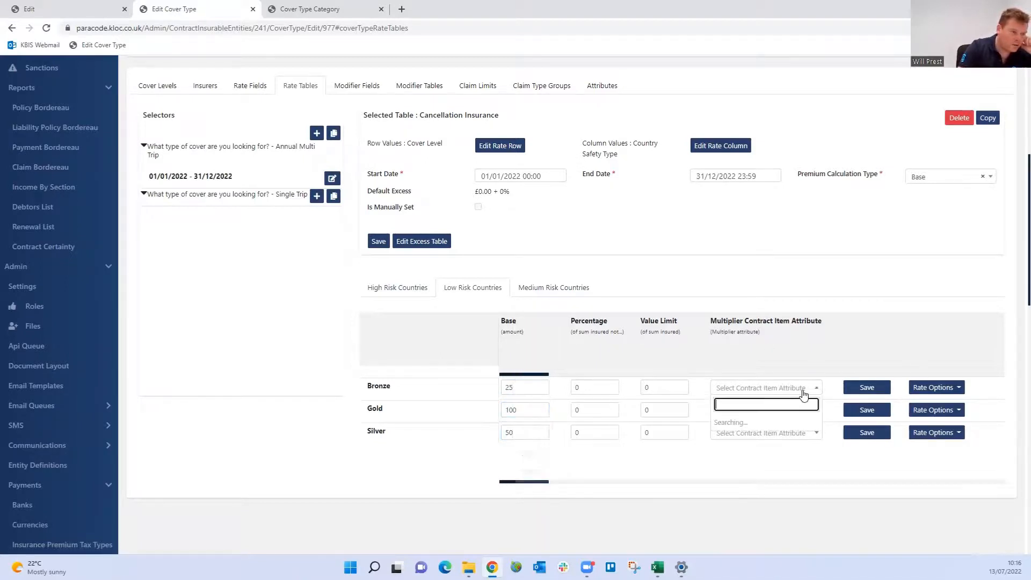
{"action": "left_click", "coordinate": [832, 489]}
{"action": "left_click", "coordinate": [815, 410]}
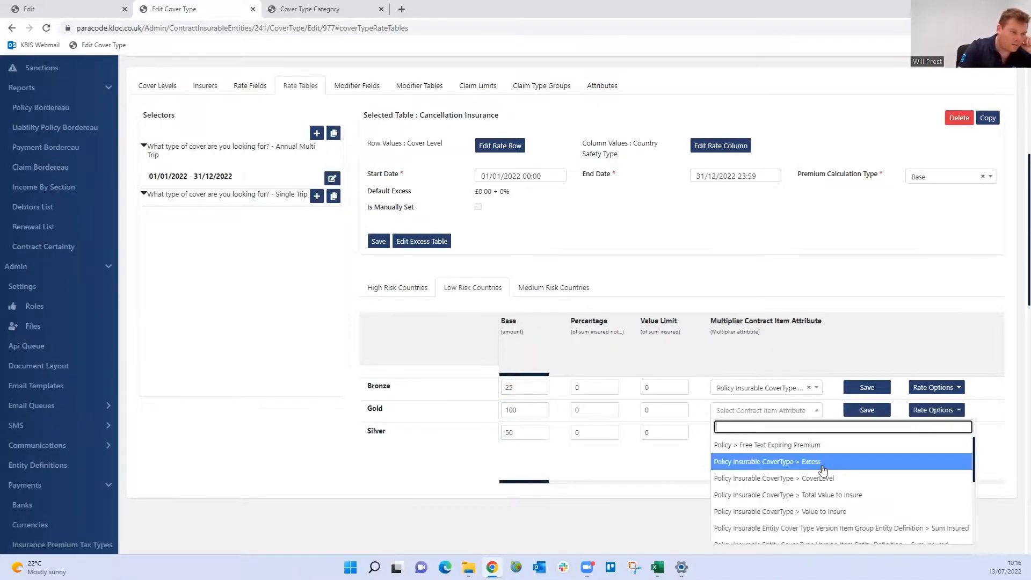
{"action": "left_click", "coordinate": [833, 511]}
{"action": "left_click", "coordinate": [815, 433]}
{"action": "left_click", "coordinate": [833, 405]}
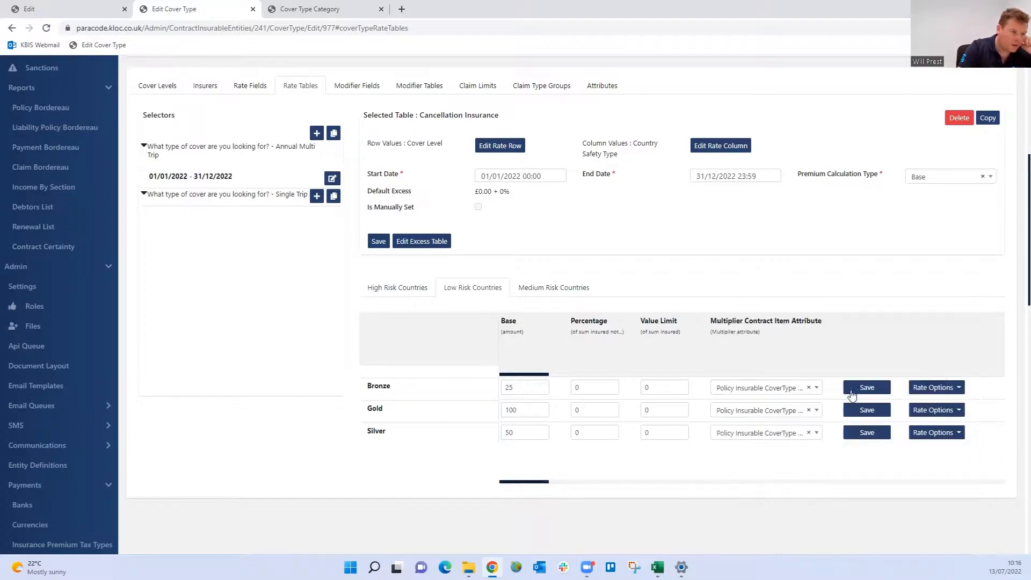
{"action": "left_click", "coordinate": [861, 433]}
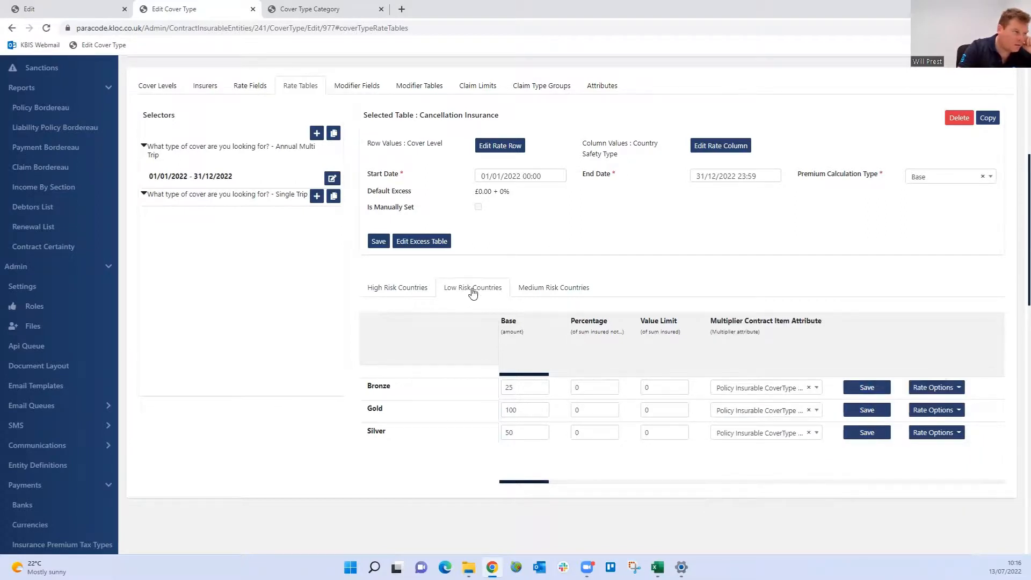
Set the Medium Risk Countries base amounts to 37.50 for Bronze, 75 for Silver and 150 for Gold
{"action": "left_click", "coordinate": [553, 287]}
{"action": "left_click", "coordinate": [529, 389]}
{"action": "key", "text": "ctrl+a"}
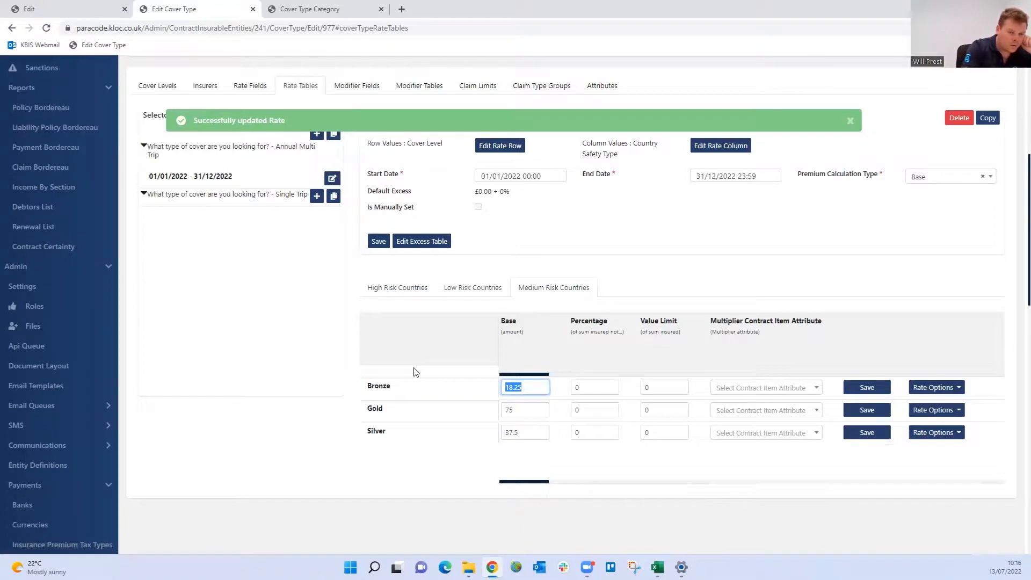
{"action": "type", "text": "37.50"}
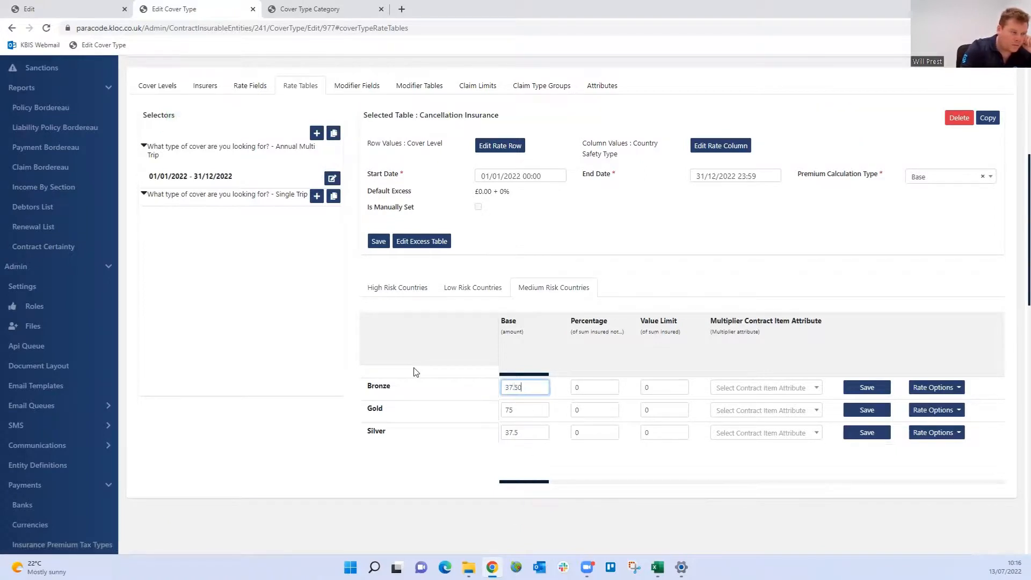
{"action": "double_click", "coordinate": [510, 432]}
{"action": "type", "text": "75"}
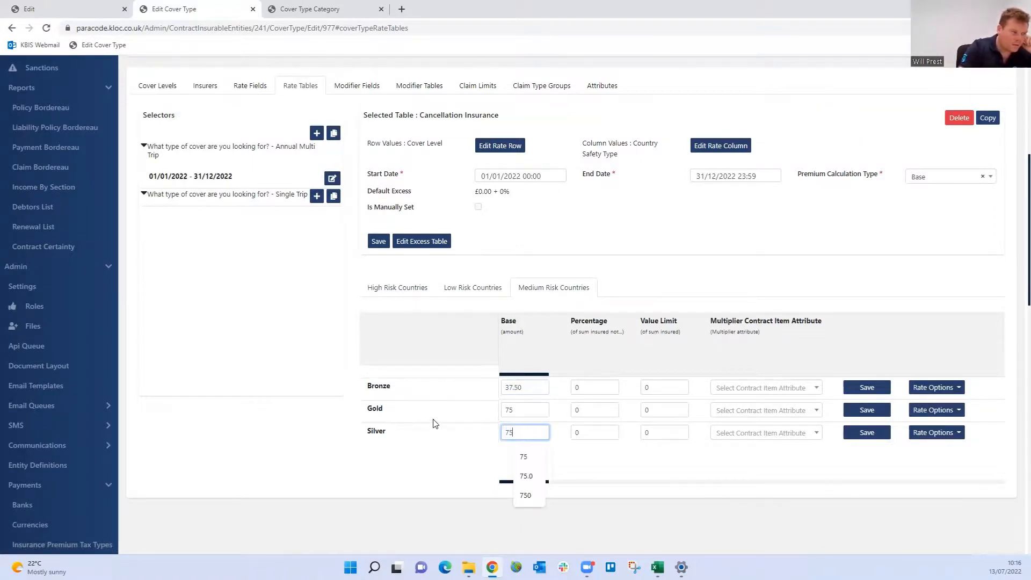
{"action": "double_click", "coordinate": [517, 410]}
{"action": "type", "text": "150"}
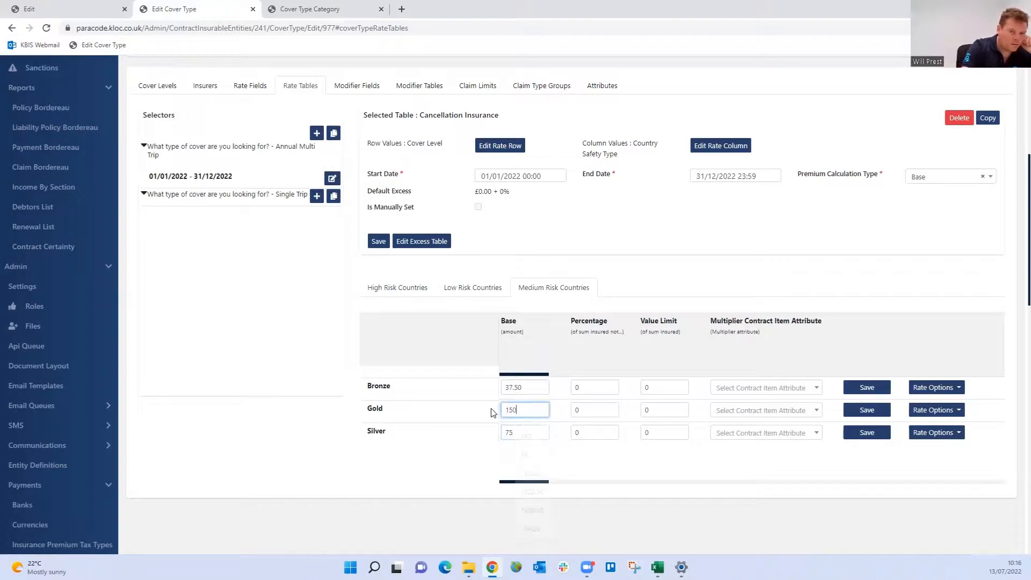
Assign the Policy Insurable CoverType > Value to Insure multiplier to all three Medium Risk Countries rates and save each one
{"action": "left_click", "coordinate": [753, 388]}
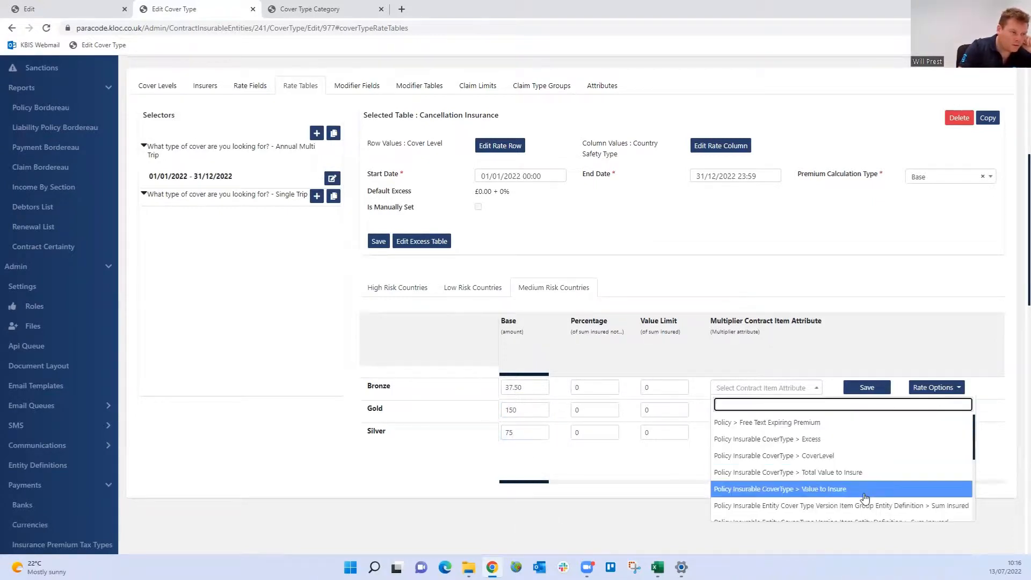
{"action": "left_click", "coordinate": [816, 489]}
{"action": "left_click", "coordinate": [793, 411]}
{"action": "left_click", "coordinate": [837, 511]}
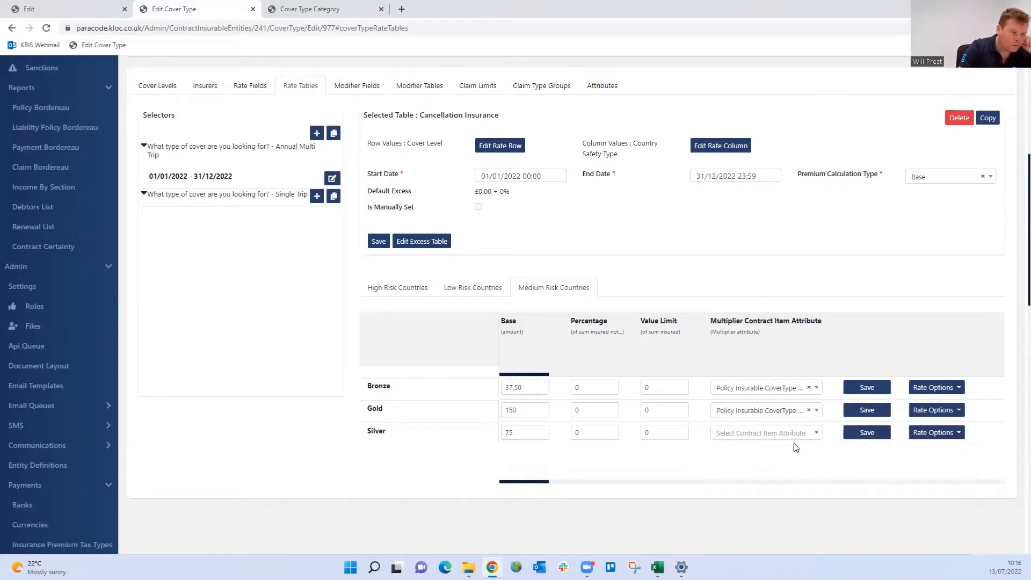
{"action": "left_click", "coordinate": [794, 434]}
{"action": "left_click", "coordinate": [847, 393]}
{"action": "left_click", "coordinate": [869, 386]}
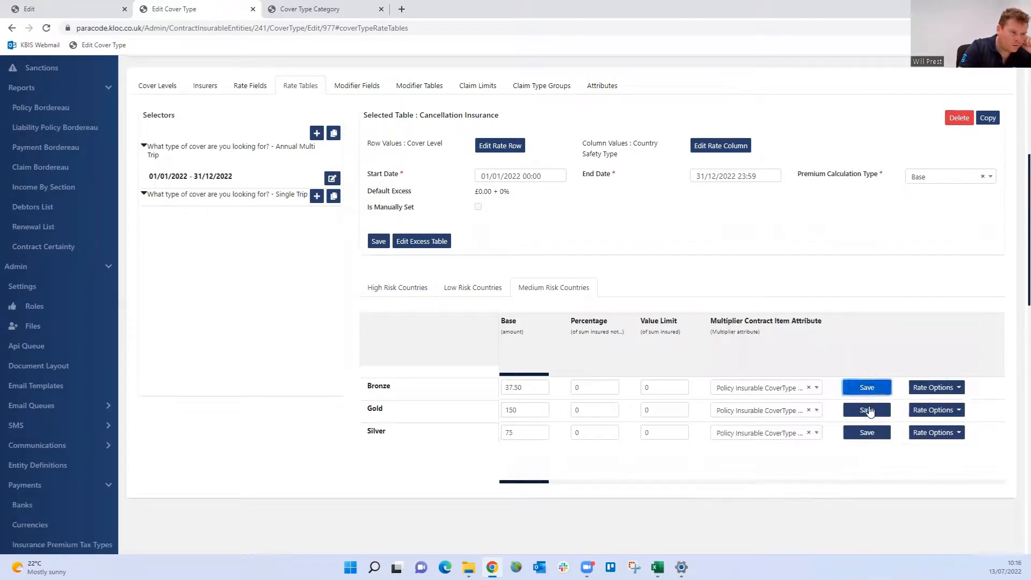
{"action": "left_click", "coordinate": [870, 412]}
{"action": "left_click", "coordinate": [870, 434]}
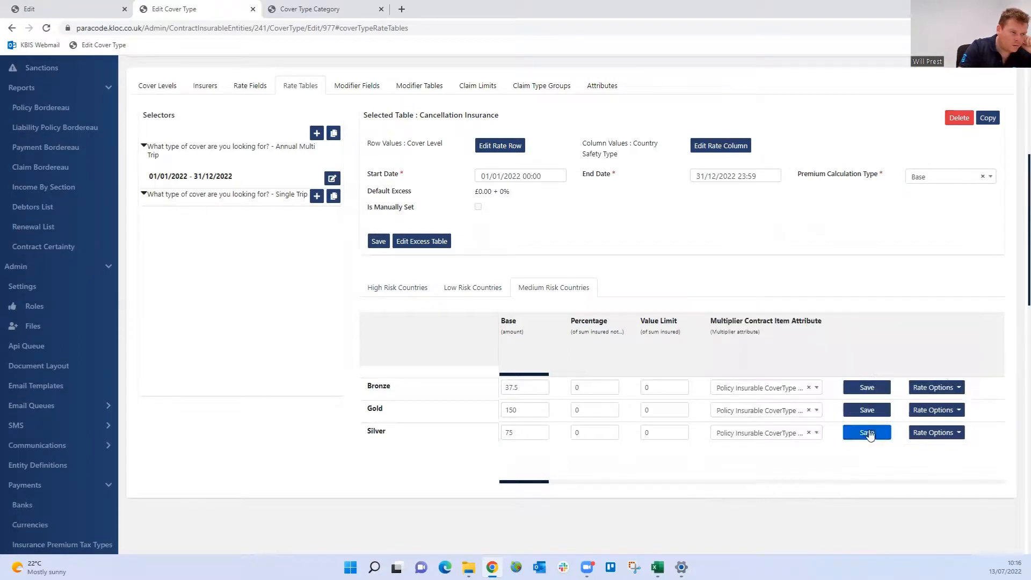
Set the High Risk Countries base amounts to 50 for Bronze, 100 for Silver and 200 for Gold
{"action": "left_click", "coordinate": [414, 294]}
{"action": "left_click", "coordinate": [523, 390]}
{"action": "type", "text": "25"}
{"action": "key", "text": "ctrl+a"}
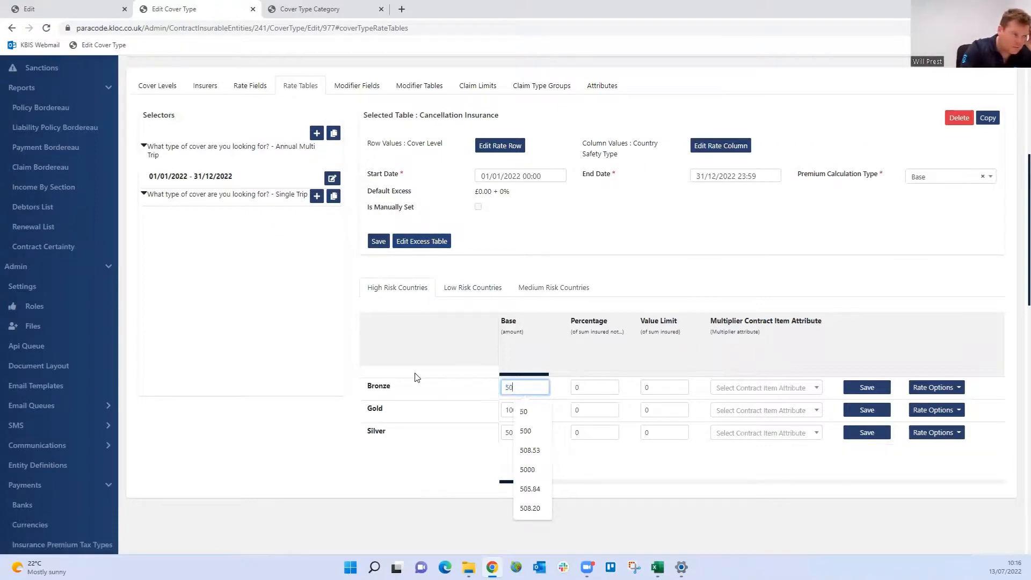
{"action": "type", "text": "50"}
{"action": "double_click", "coordinate": [505, 433]}
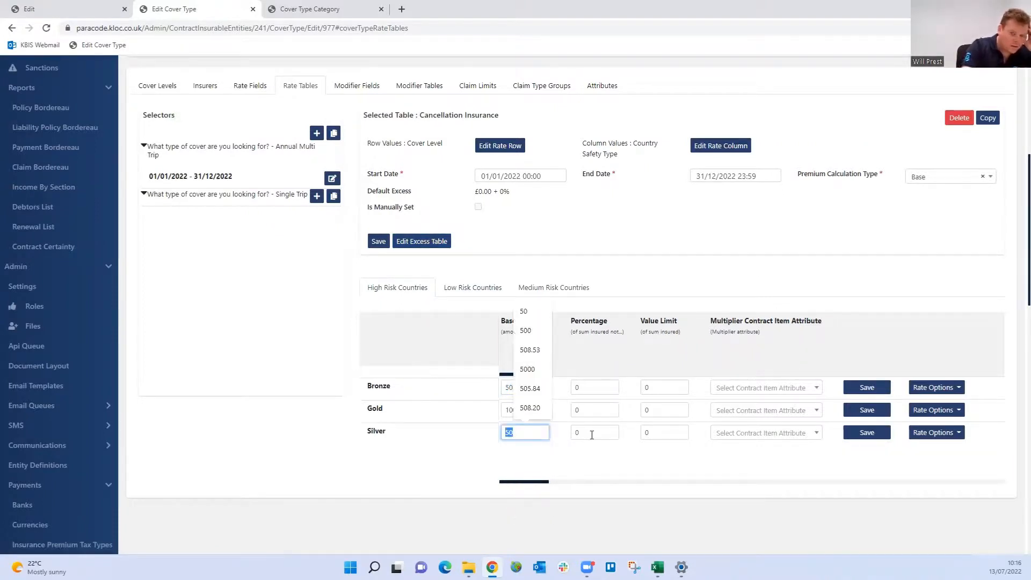
{"action": "type", "text": "1000"}
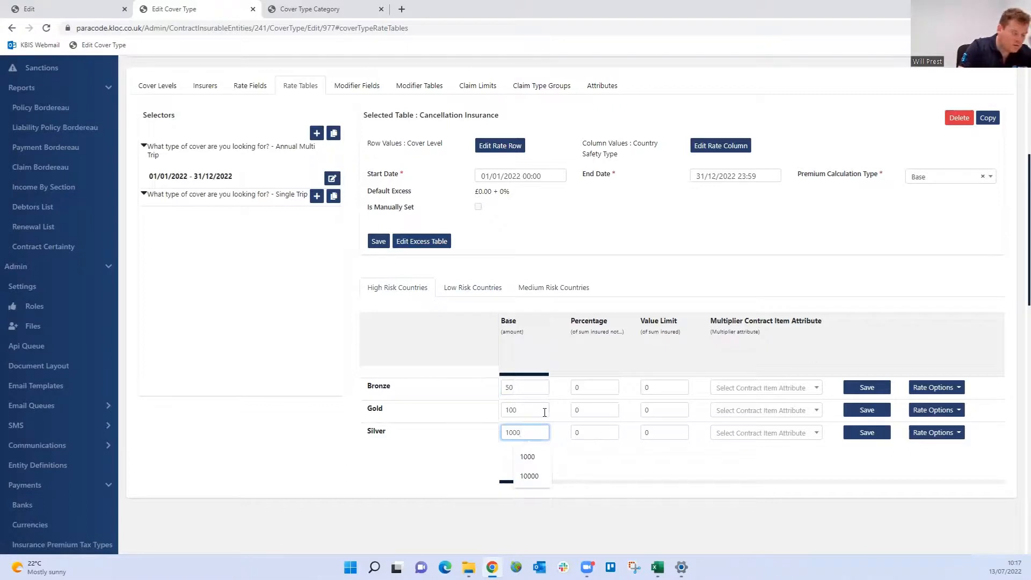
{"action": "double_click", "coordinate": [544, 411]}
{"action": "type", "text": "200"}
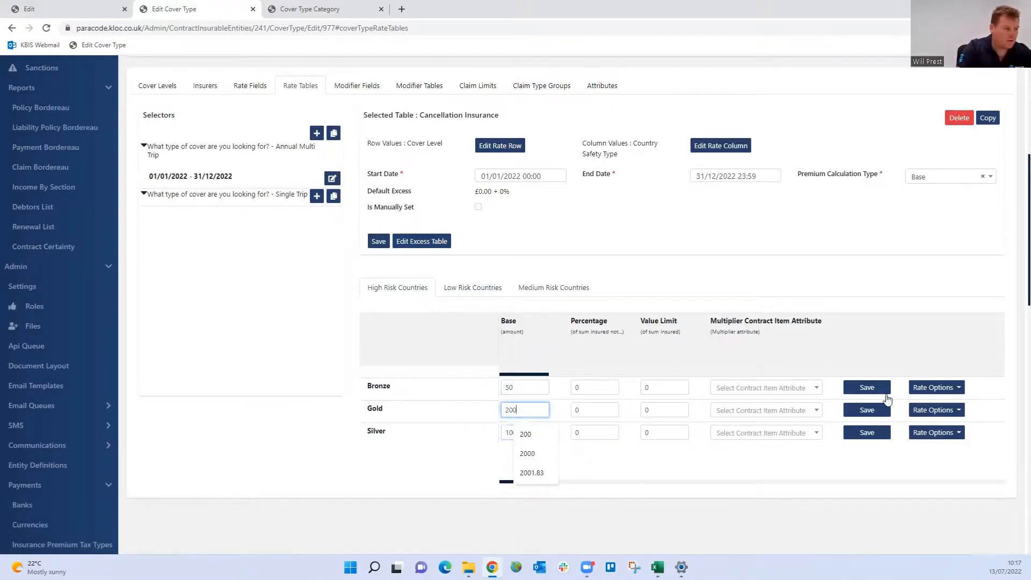
Set High Risk Countries multipliers to Value to Insure for Bronze and Silver and Total Value to Insure for Gold, and save each rate
{"action": "left_click", "coordinate": [859, 387]}
{"action": "left_click", "coordinate": [794, 388]}
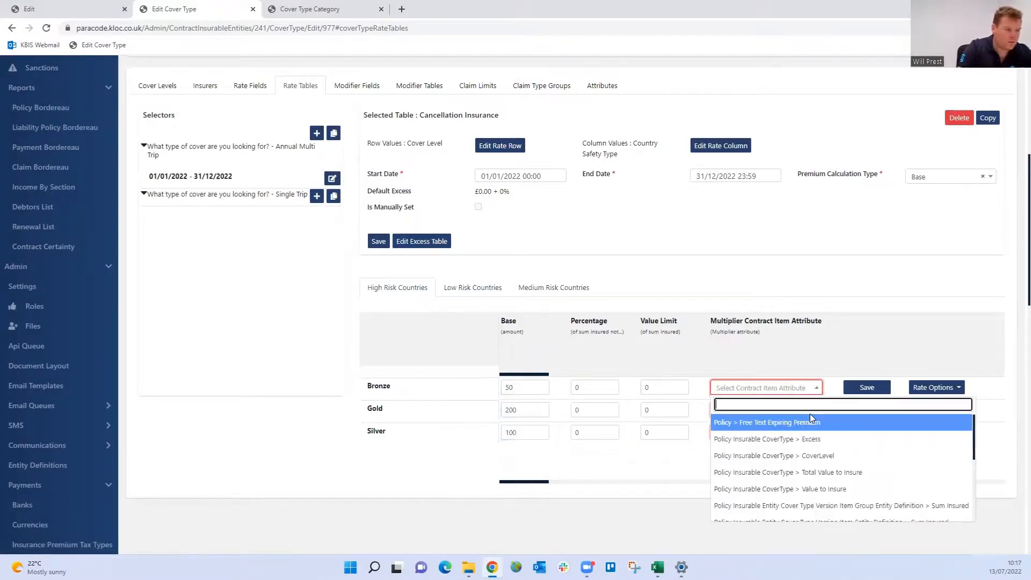
{"action": "left_click", "coordinate": [821, 488]}
{"action": "left_click", "coordinate": [789, 410]}
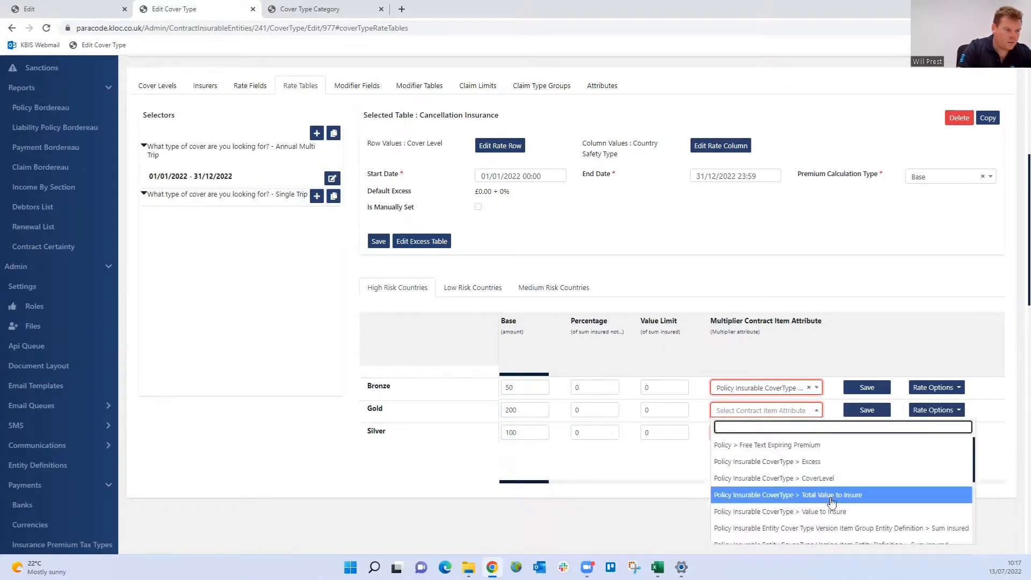
{"action": "left_click", "coordinate": [831, 496]}
{"action": "left_click", "coordinate": [794, 434]}
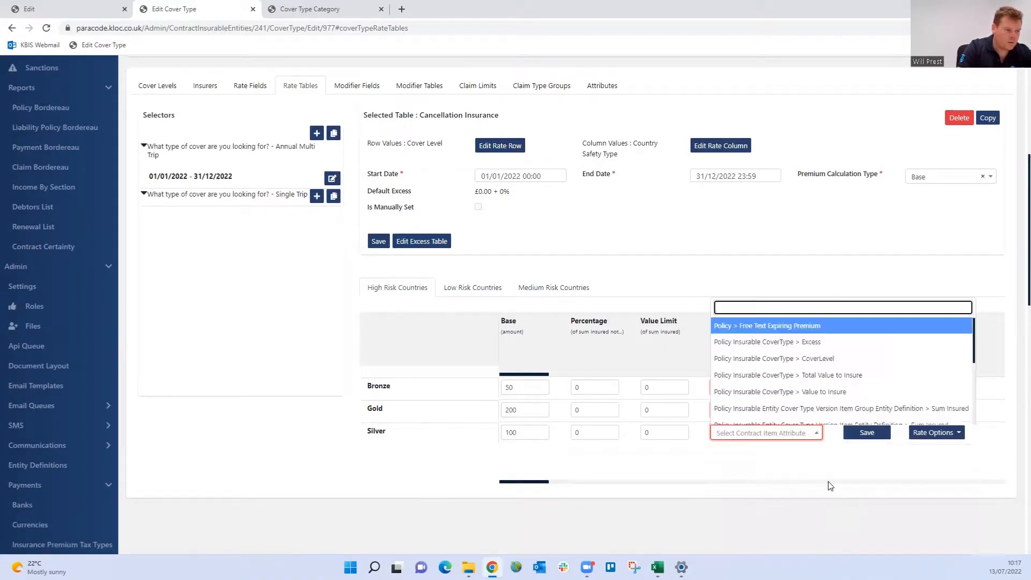
{"action": "left_click", "coordinate": [837, 391]}
{"action": "left_click", "coordinate": [866, 387]}
{"action": "left_click", "coordinate": [866, 410]}
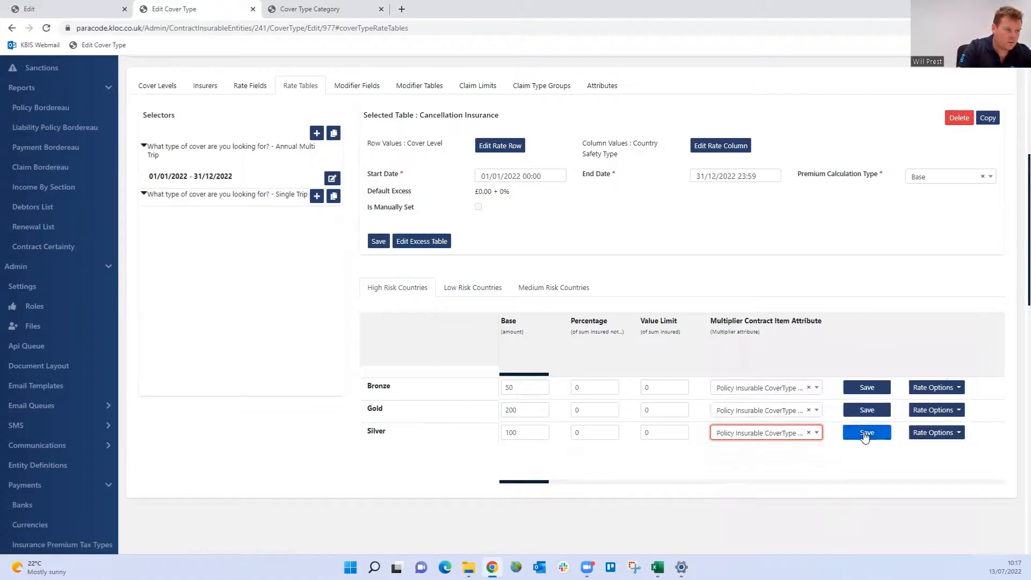
{"action": "left_click", "coordinate": [866, 432]}
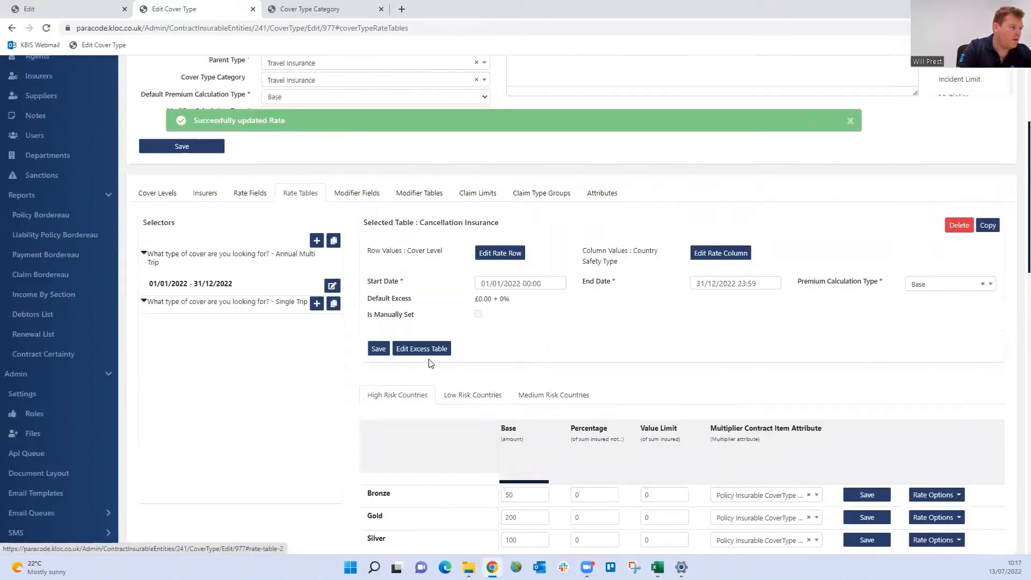
Create a default excess named £100 with an amount of 100 for the Annual Multi Trip rate table
{"action": "left_click", "coordinate": [426, 350]}
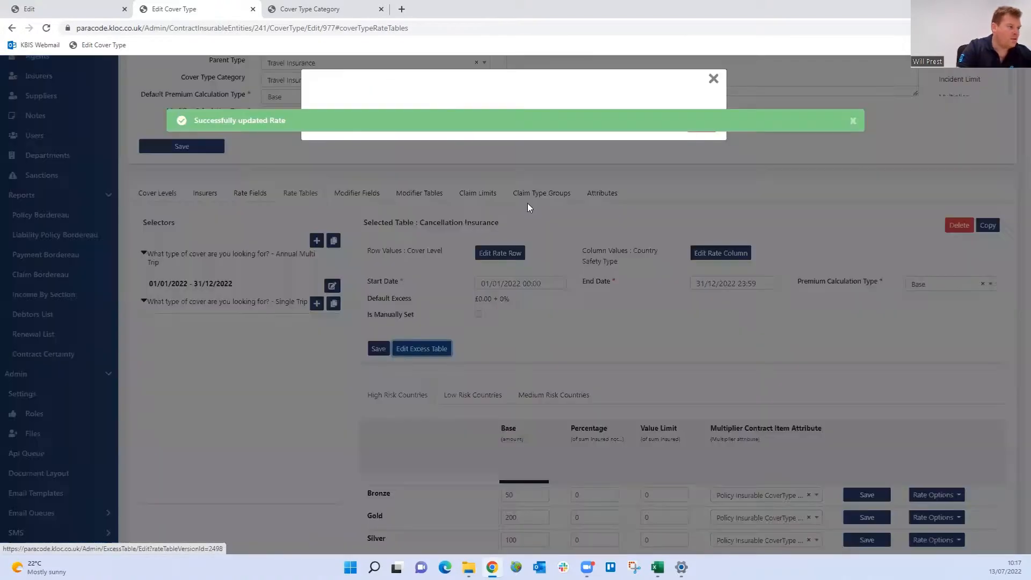
{"action": "left_click", "coordinate": [521, 144]}
{"action": "type", "text": "£100"}
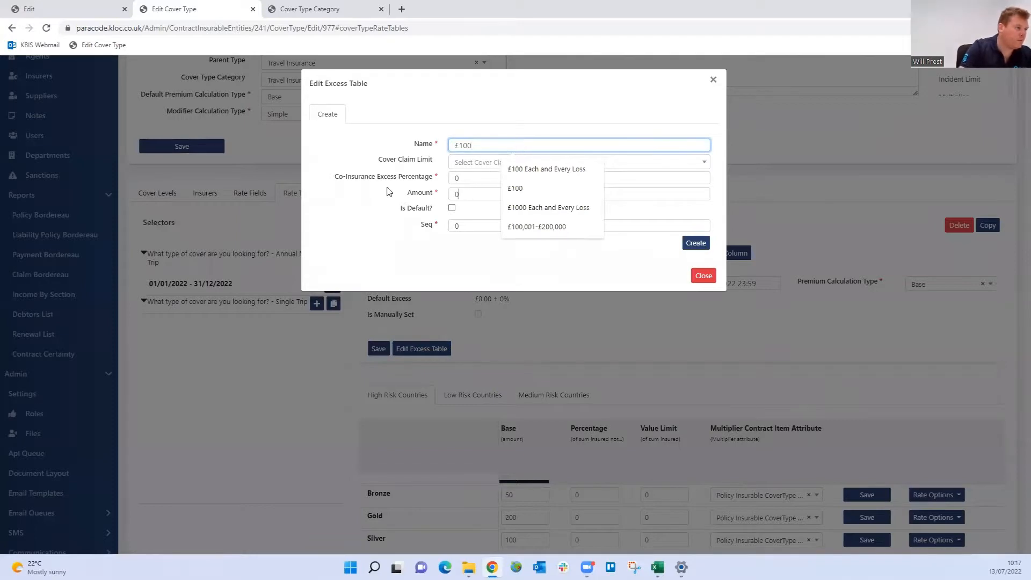
{"action": "key", "text": "BackSpace"}
{"action": "type", "text": "100"}
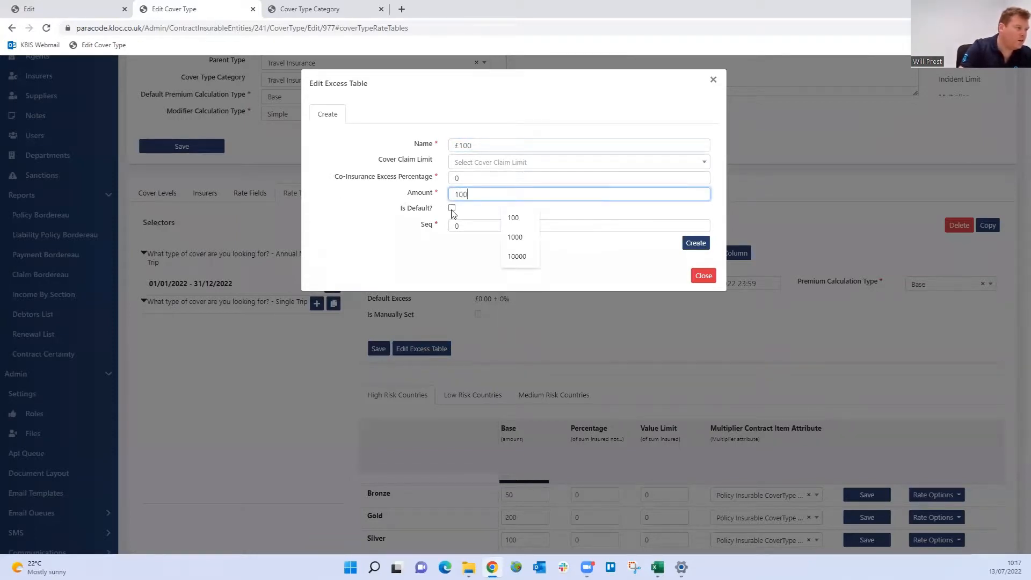
{"action": "left_click", "coordinate": [452, 209]}
{"action": "left_click", "coordinate": [696, 242]}
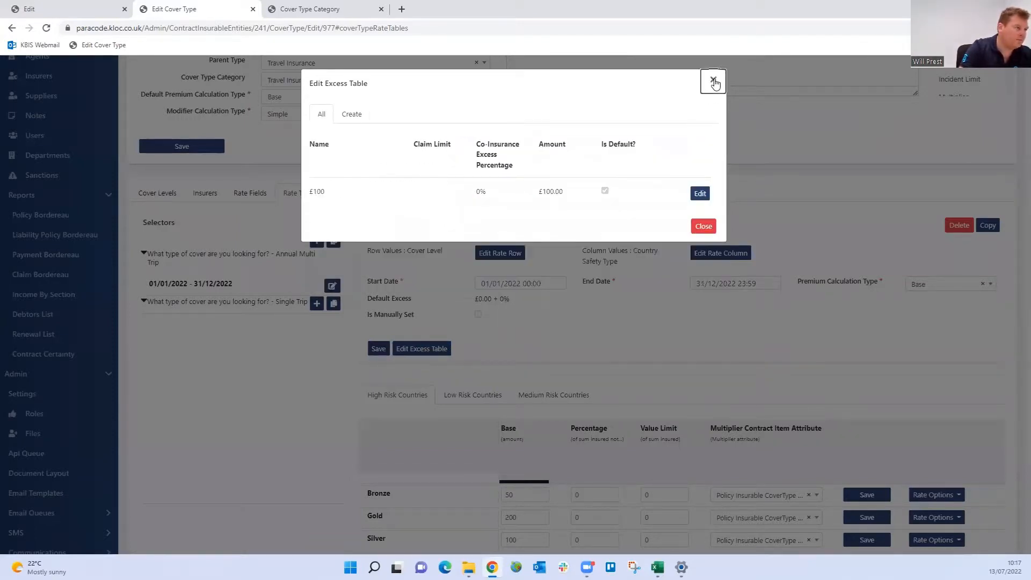
{"action": "left_click", "coordinate": [713, 80]}
Create a default excess named £100 with an amount of 100 for the Single Trip 01/01/2022 - 31/12/2022 rate table
{"action": "left_click", "coordinate": [208, 325]}
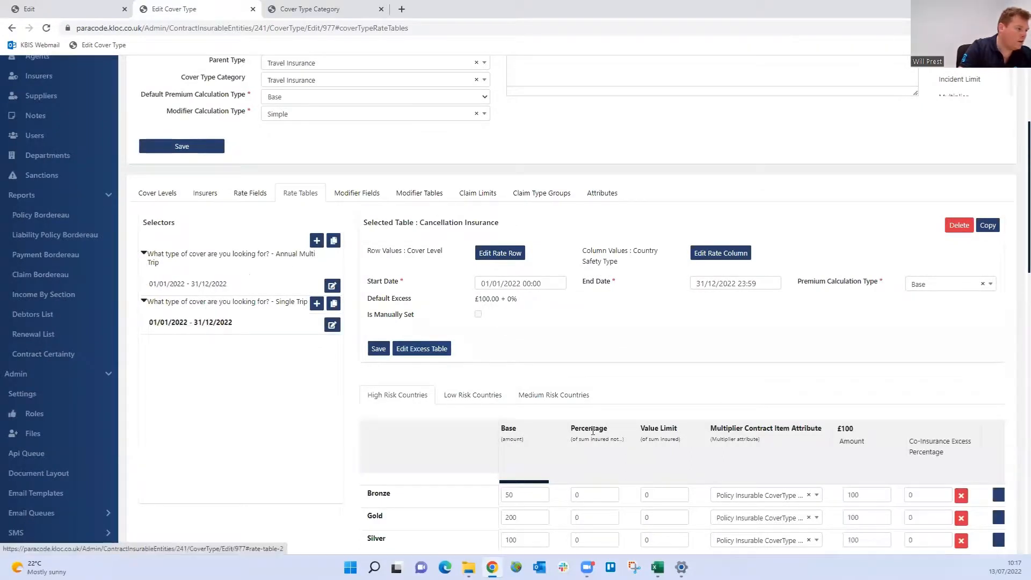
{"action": "left_click", "coordinate": [421, 348]}
{"action": "left_click", "coordinate": [535, 146]}
{"action": "type", "text": "£"}
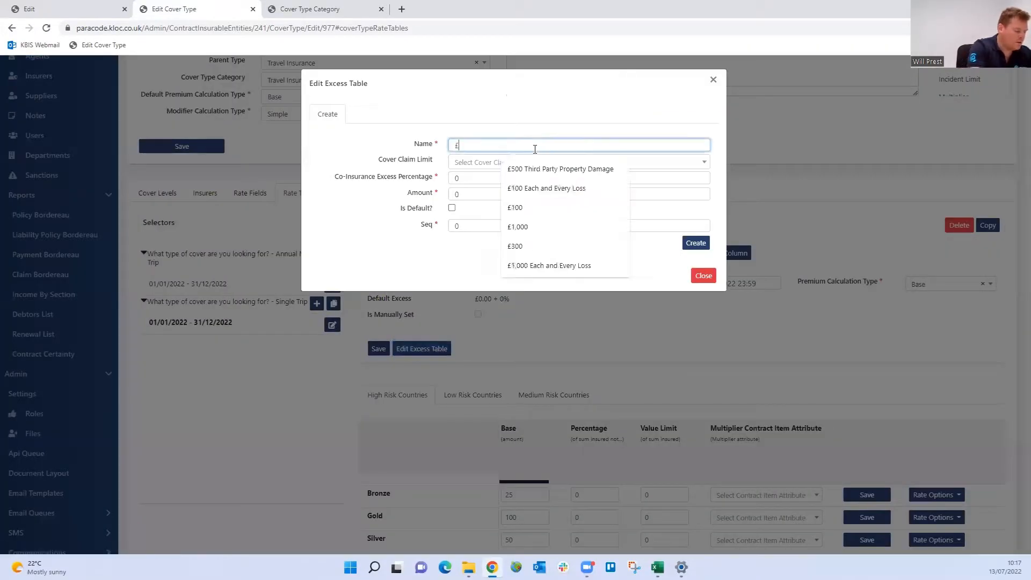
{"action": "type", "text": "100"}
{"action": "double_click", "coordinate": [461, 195]}
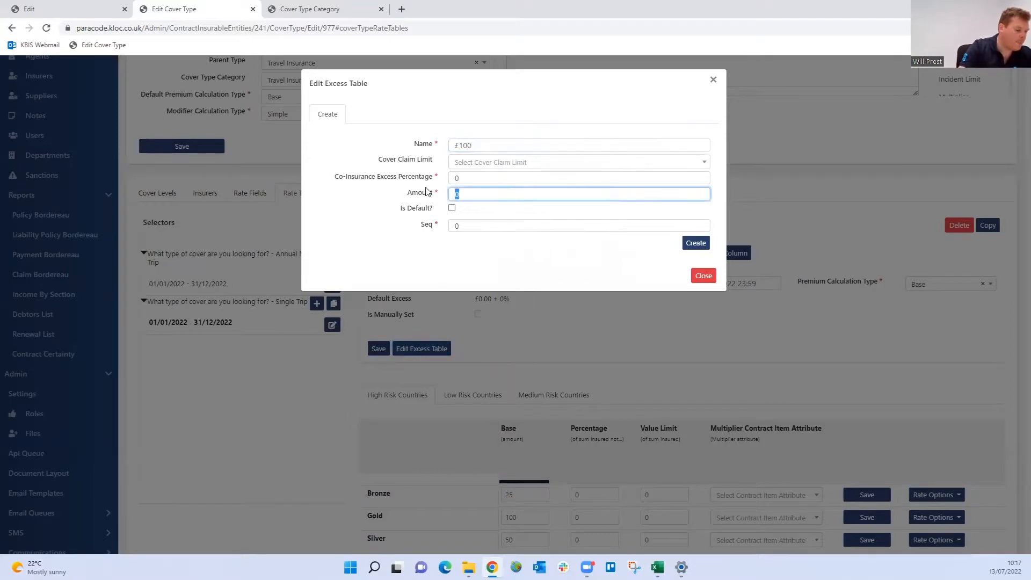
{"action": "type", "text": "100"}
{"action": "left_click", "coordinate": [452, 208]}
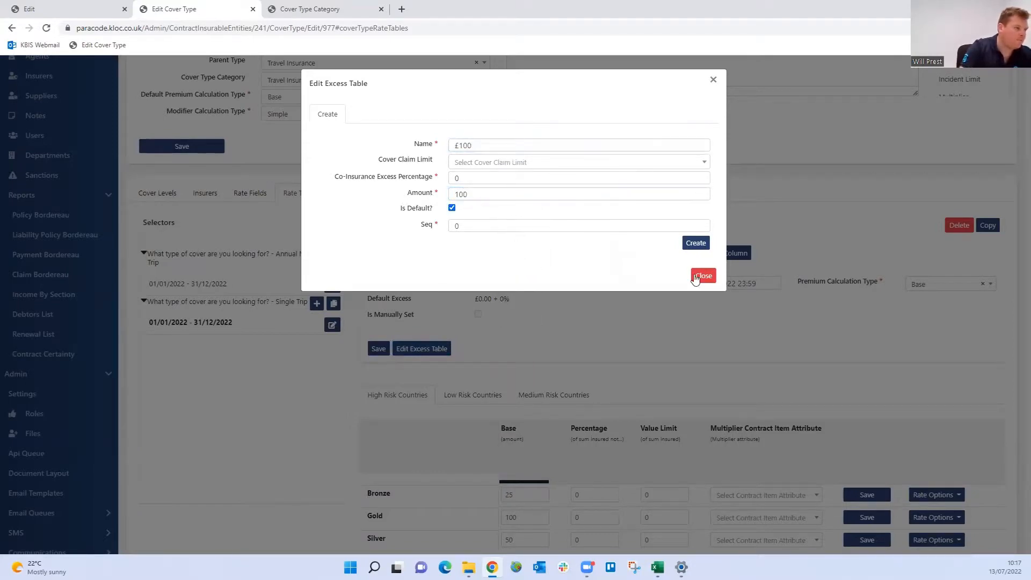
{"action": "left_click", "coordinate": [695, 242]}
{"action": "left_click", "coordinate": [713, 80]}
Insert a table with four columns and two rows in the Cancellation Insurance policy description
{"action": "scroll", "coordinate": [582, 260], "scroll_direction": "up", "scroll_amount": 4}
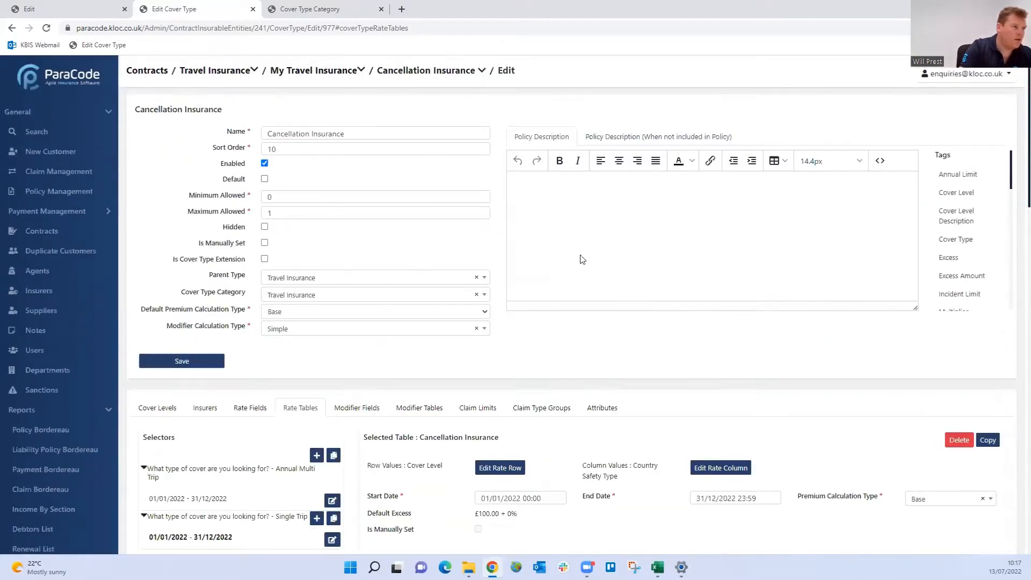
{"action": "left_click", "coordinate": [776, 161]}
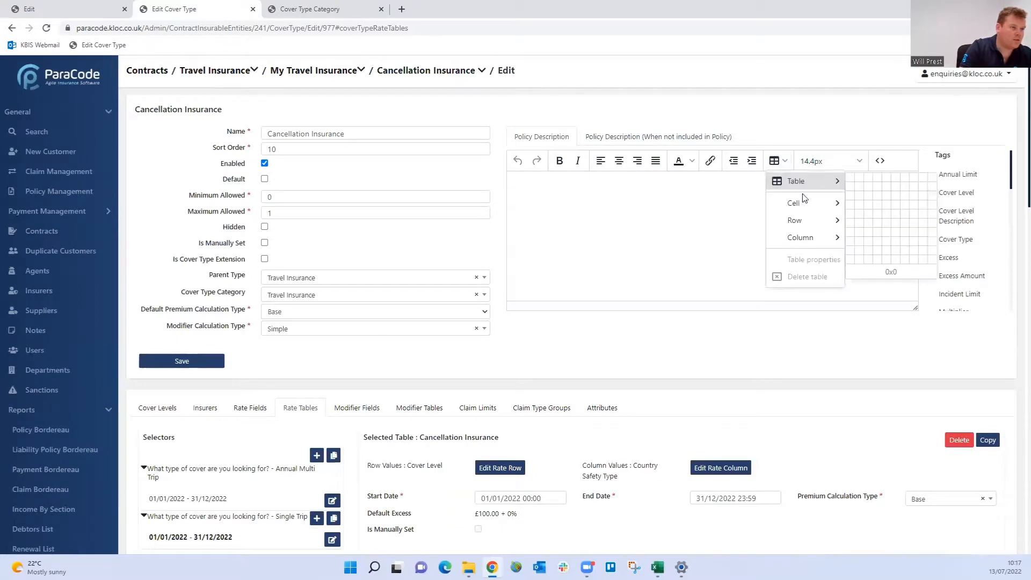
{"action": "left_click", "coordinate": [881, 187]}
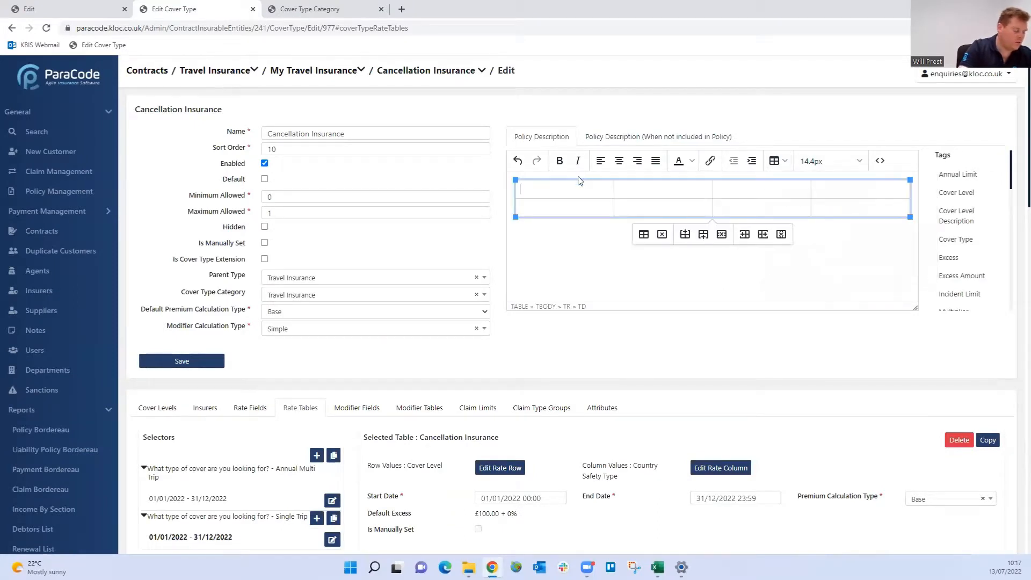
Enter the bold labels Section of Cover: and Type of Cover: in the first row, and Excess: and Cover Level: in the second
{"action": "key", "text": "ctrl+b"}
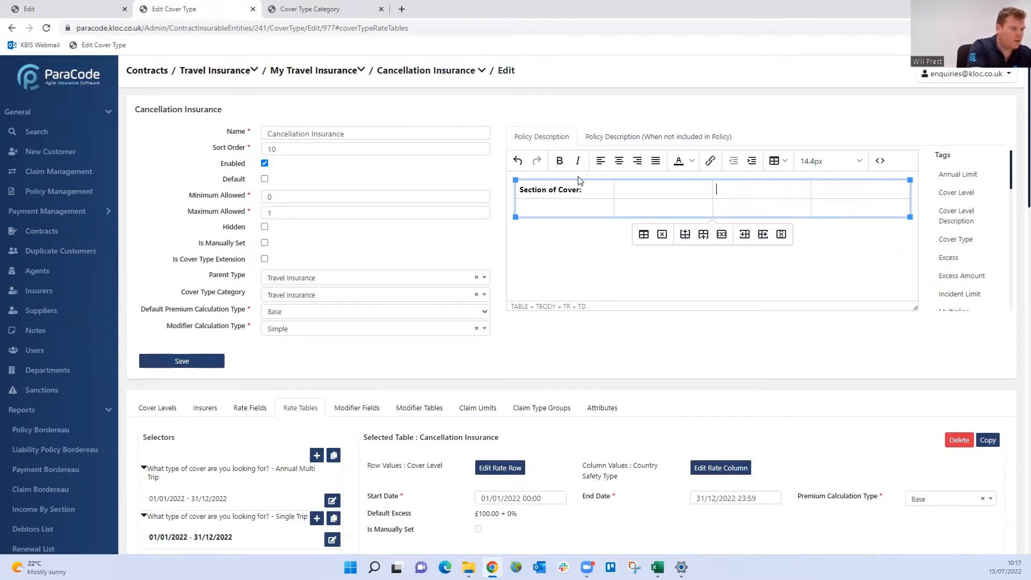
{"action": "key", "text": "Tab"}
{"action": "key", "text": "Tab"}
{"action": "key", "text": "ctrl+b"}
{"action": "type", "text": "Type of Cover:"}
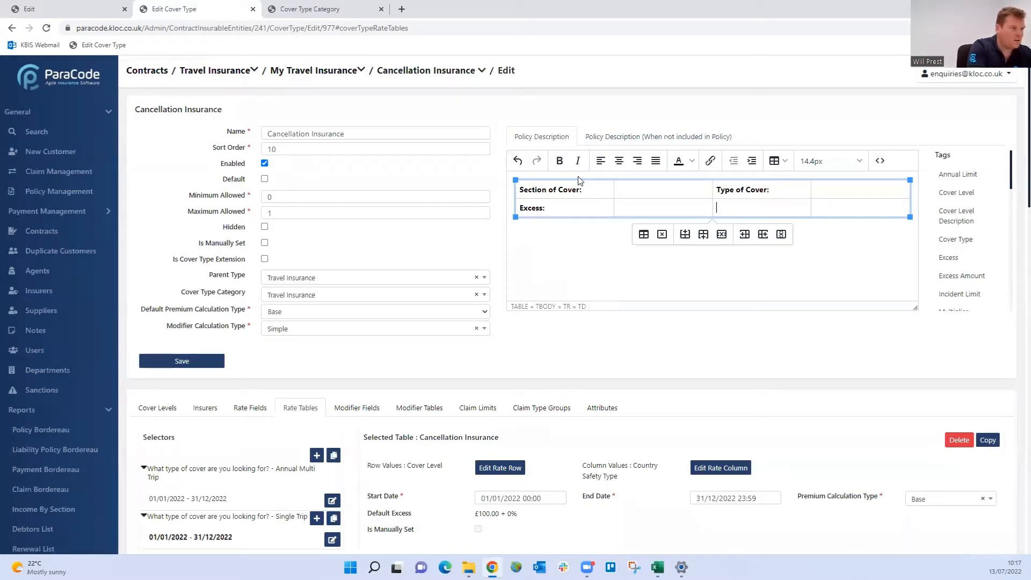
{"action": "key", "text": "ctrl+b"}
{"action": "type", "text": "Cover Level:"}
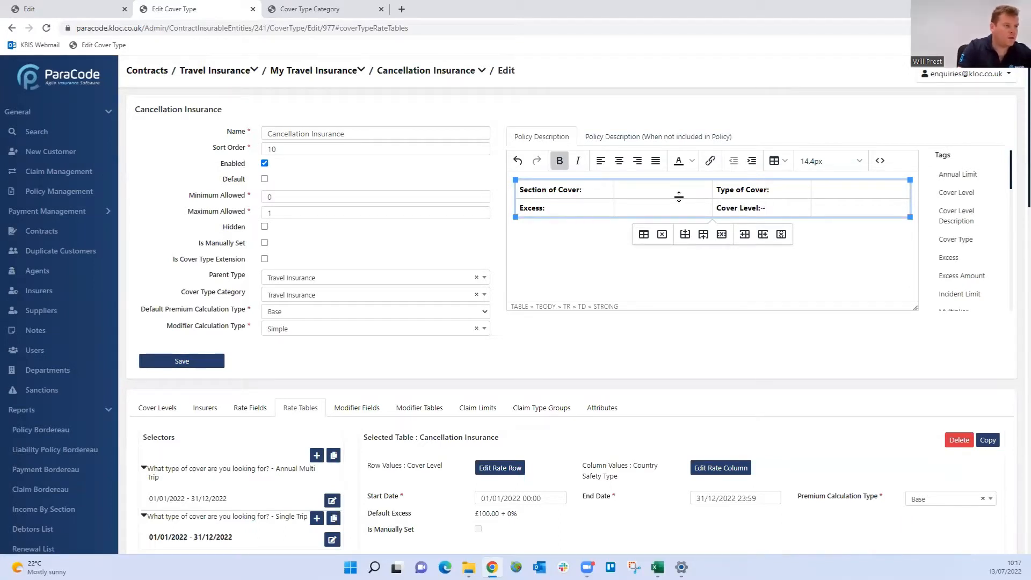
{"action": "key", "text": "BackSpace"}
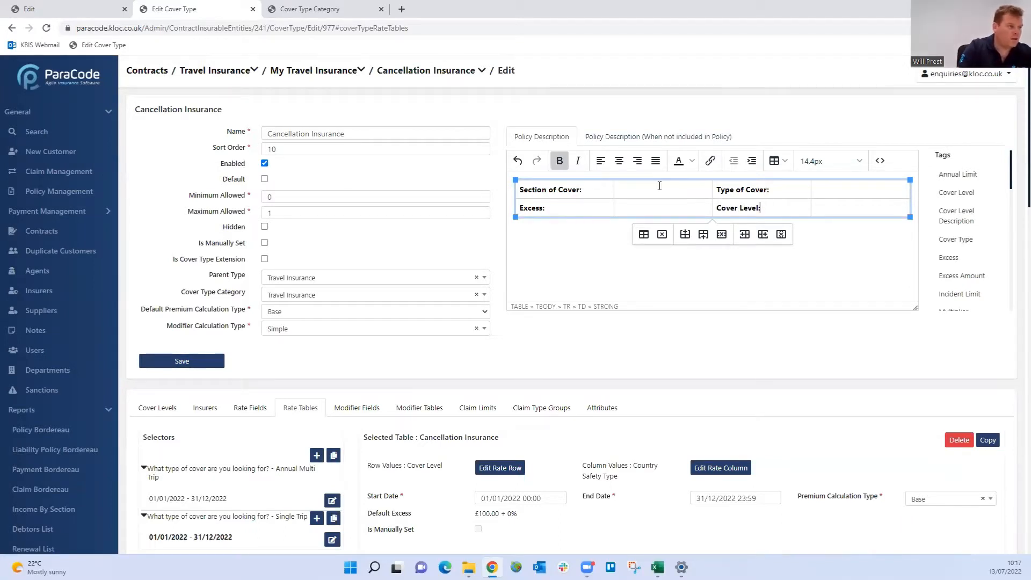
Insert the Cover Type, Excess, Cover Level and "What type of cover are you looking for?" tags beside their matching labels
{"action": "left_click", "coordinate": [661, 187]}
{"action": "left_click", "coordinate": [968, 239]}
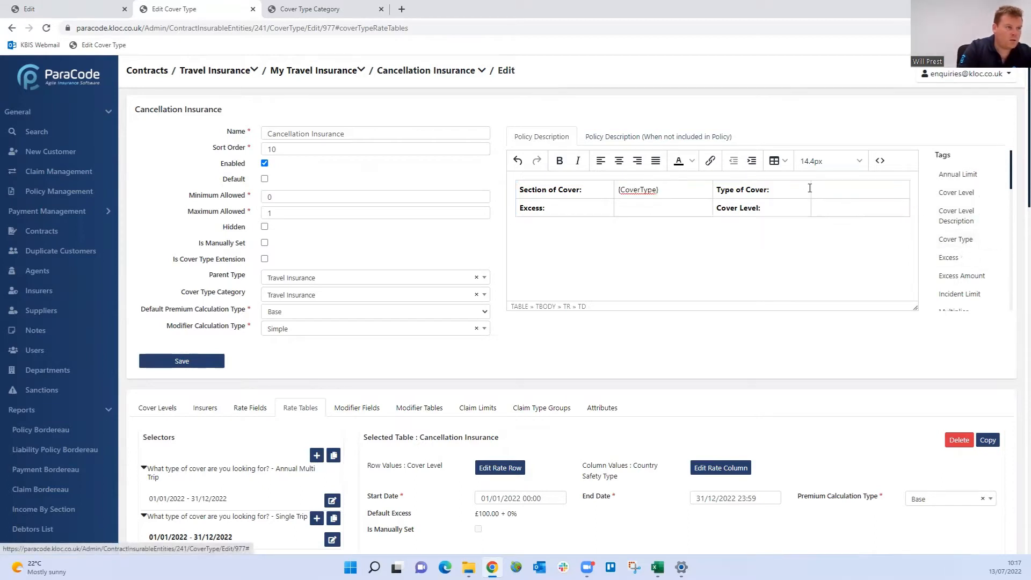
{"action": "left_click", "coordinate": [679, 205]}
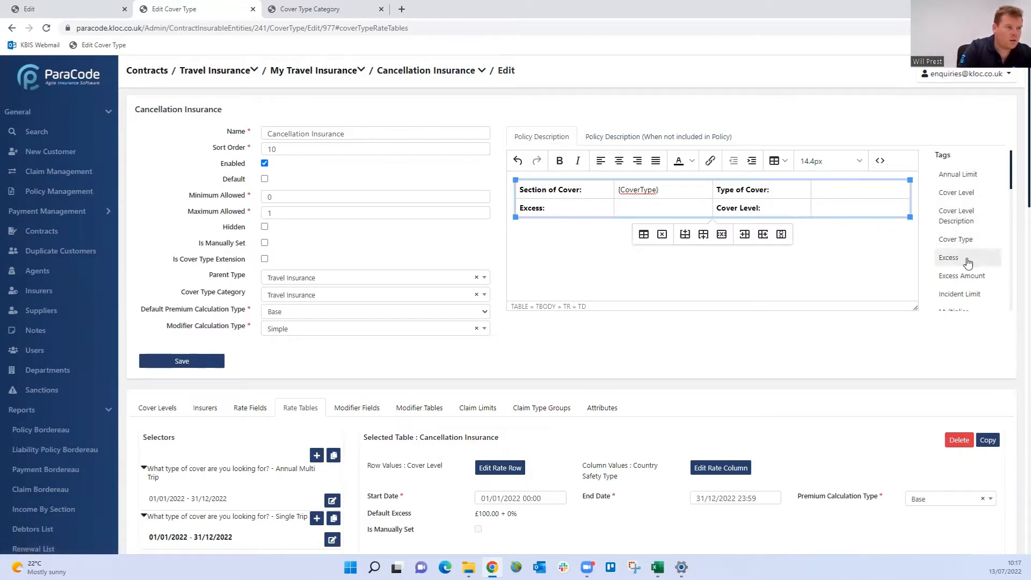
{"action": "left_click", "coordinate": [949, 258]}
{"action": "left_click", "coordinate": [954, 195]}
{"action": "left_click", "coordinate": [834, 193]}
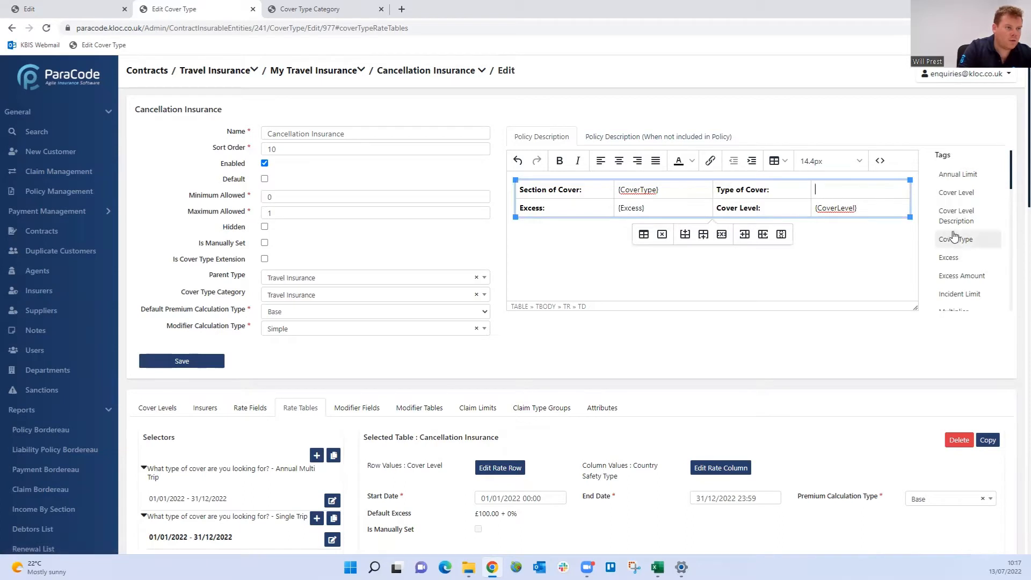
{"action": "scroll", "coordinate": [954, 236], "scroll_direction": "down", "scroll_amount": 9}
{"action": "left_click", "coordinate": [967, 262]}
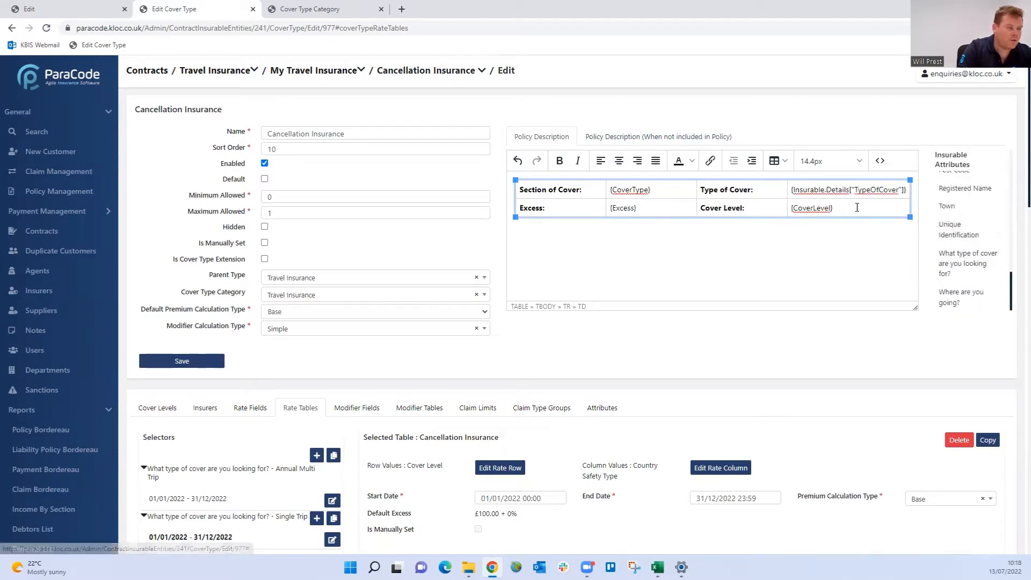
Set the border style of all cells in the policy description table to Hidden
{"action": "left_click_drag", "start_coordinate": [856, 207], "coordinate": [544, 190]}
{"action": "right_click", "coordinate": [544, 187]}
{"action": "mouse_move", "coordinate": [596, 220]}
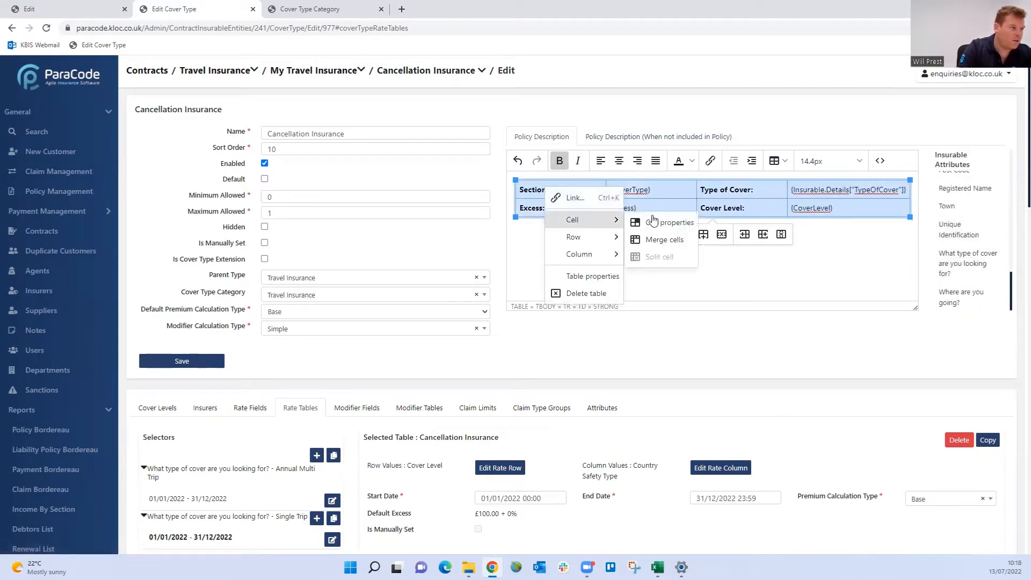
{"action": "left_click", "coordinate": [659, 222]}
{"action": "left_click", "coordinate": [410, 231]}
{"action": "left_click", "coordinate": [486, 260]}
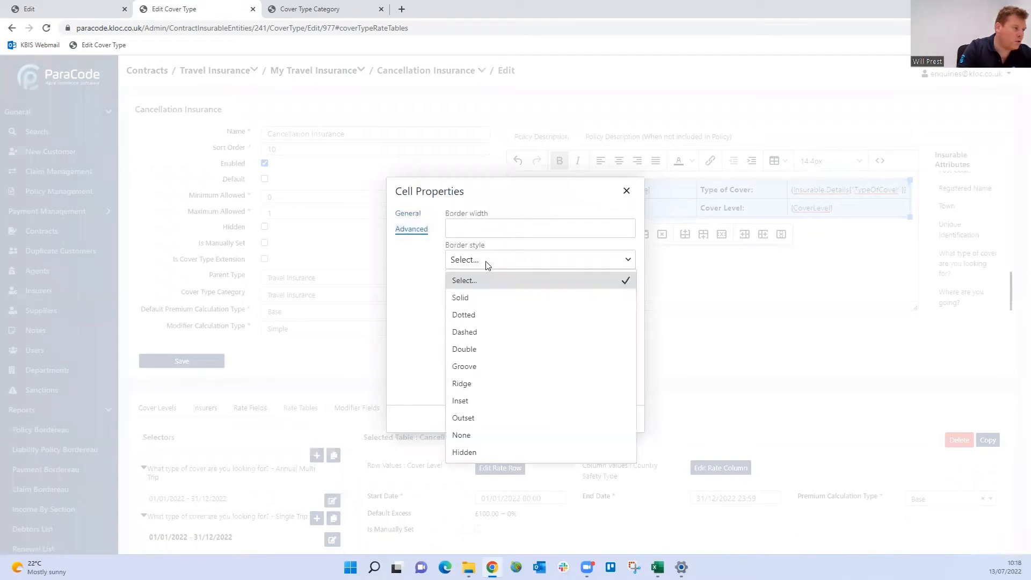
{"action": "left_click", "coordinate": [519, 453]}
{"action": "left_click", "coordinate": [617, 417]}
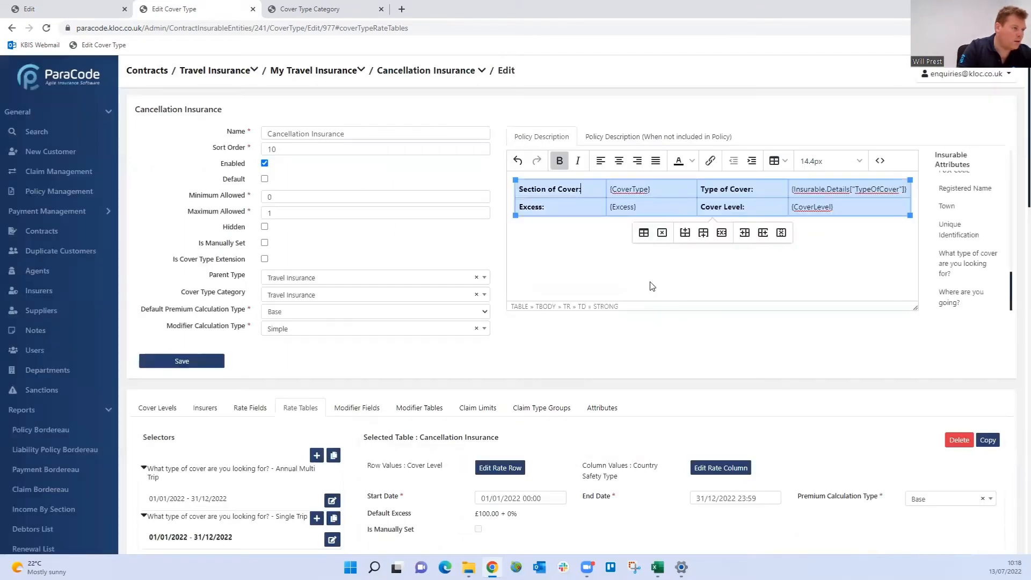
Set the policy description table's own border style to Hidden and save the Cancellation Insurance cover type
{"action": "right_click", "coordinate": [658, 208]}
{"action": "left_click", "coordinate": [693, 294]}
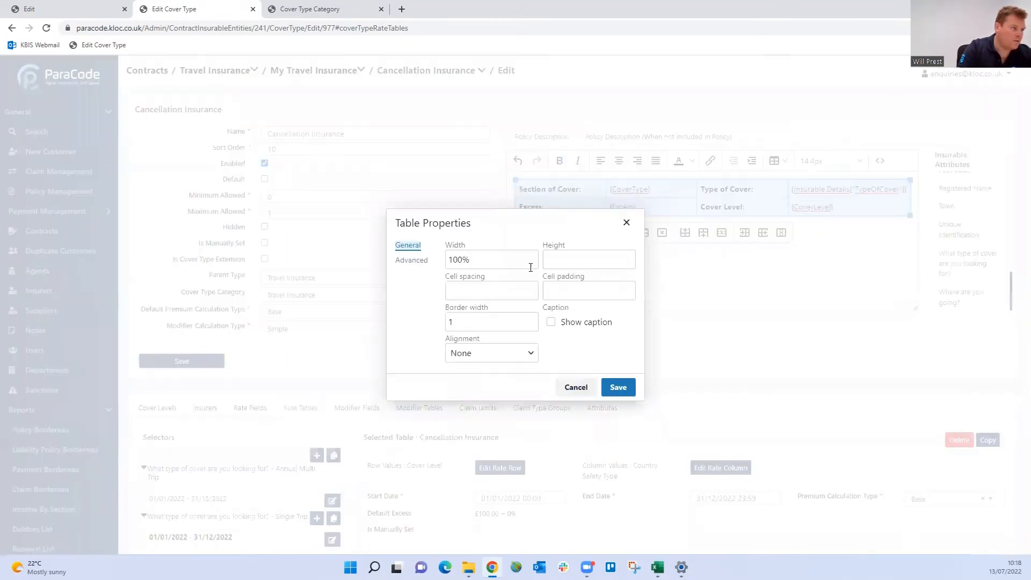
{"action": "left_click", "coordinate": [409, 261]}
{"action": "left_click", "coordinate": [481, 260]}
{"action": "left_click", "coordinate": [517, 449]}
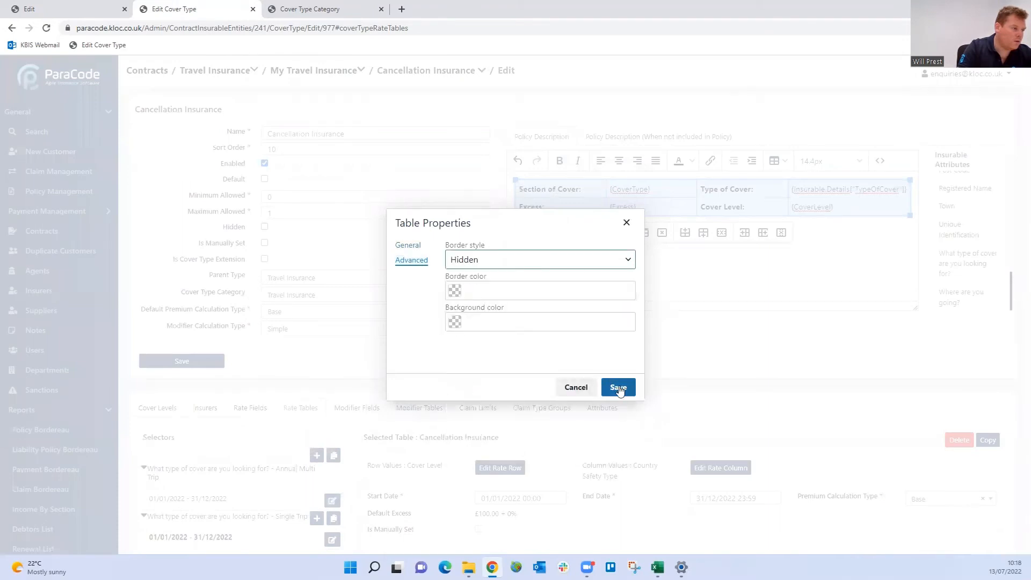
{"action": "left_click", "coordinate": [618, 388]}
{"action": "left_click", "coordinate": [209, 367]}
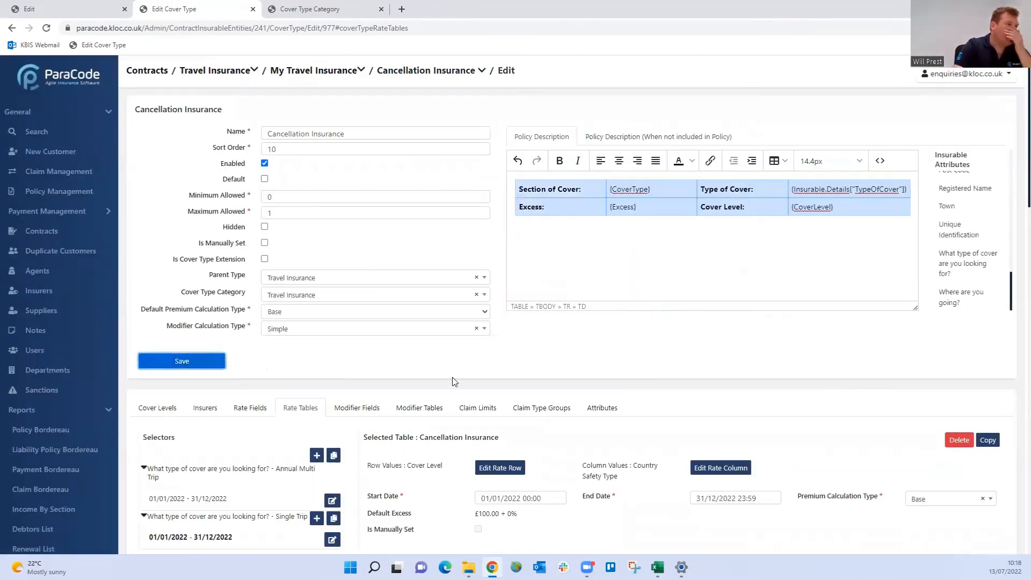